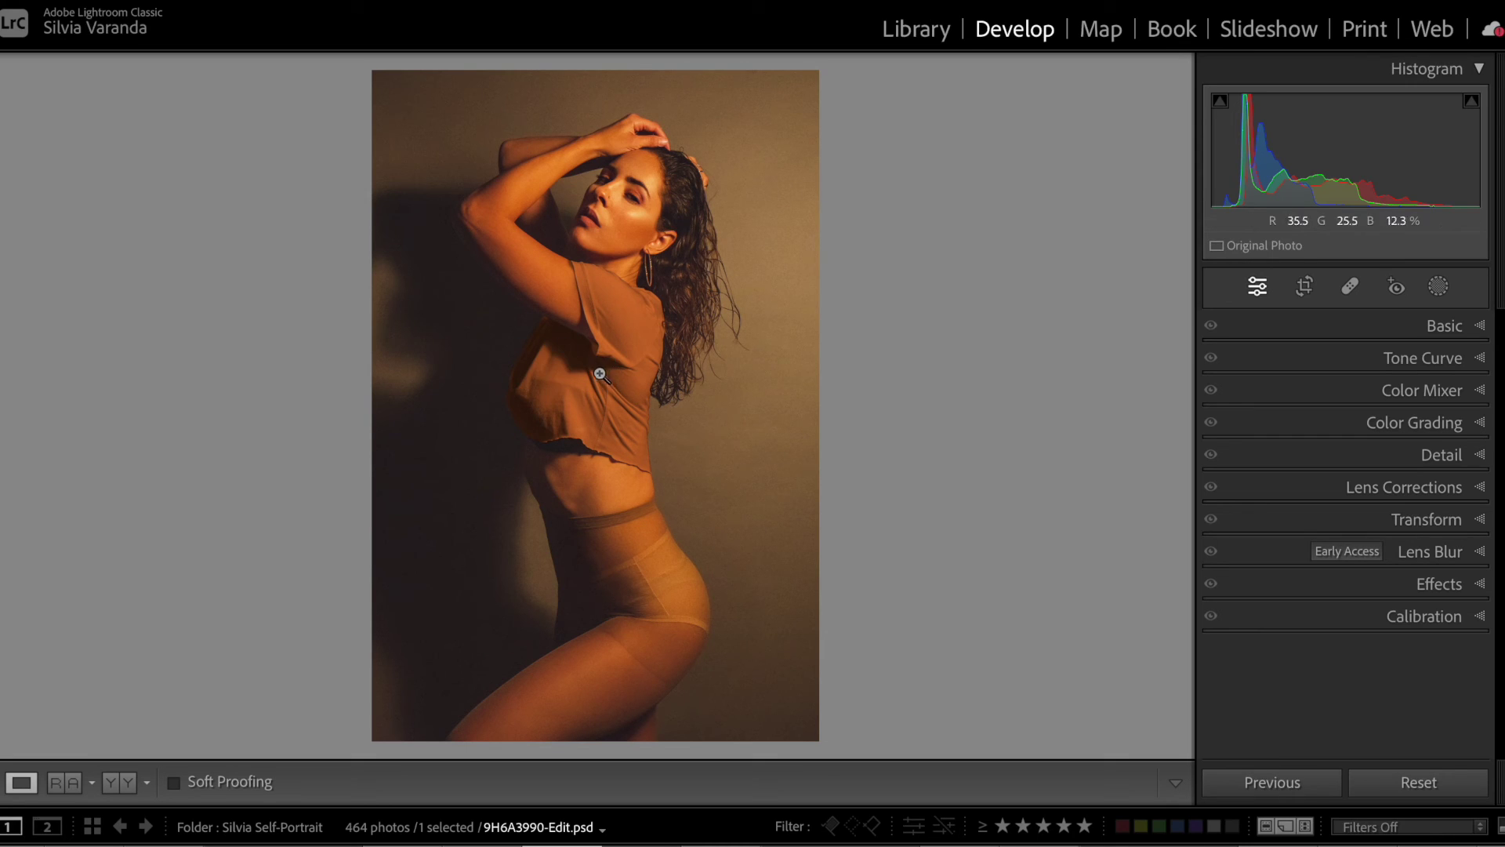
- Create a people mask for Person 1 that covers only the clothes
left_click(1440, 286)
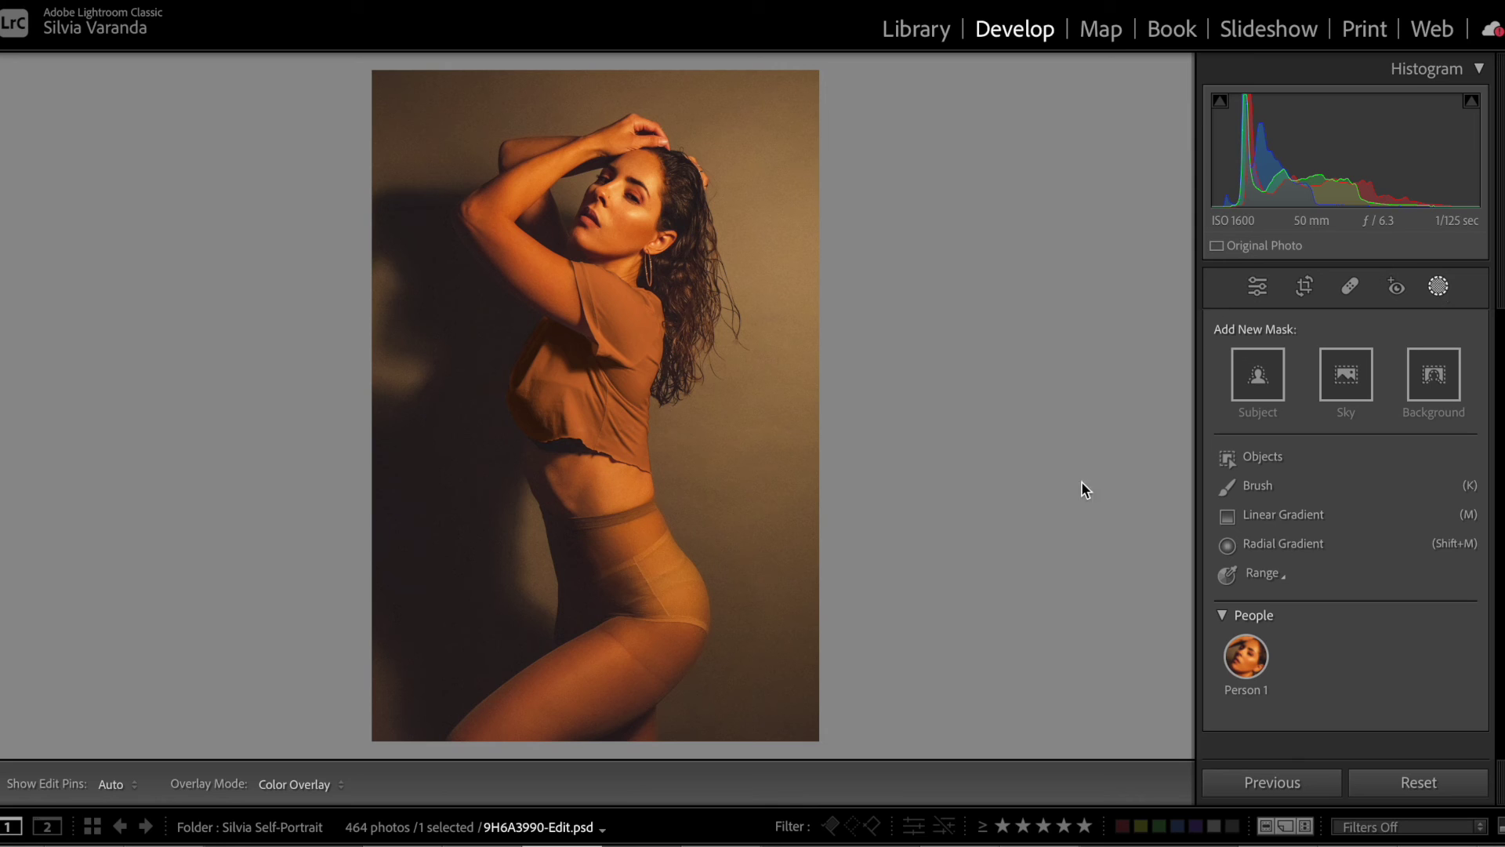
left_click(1246, 655)
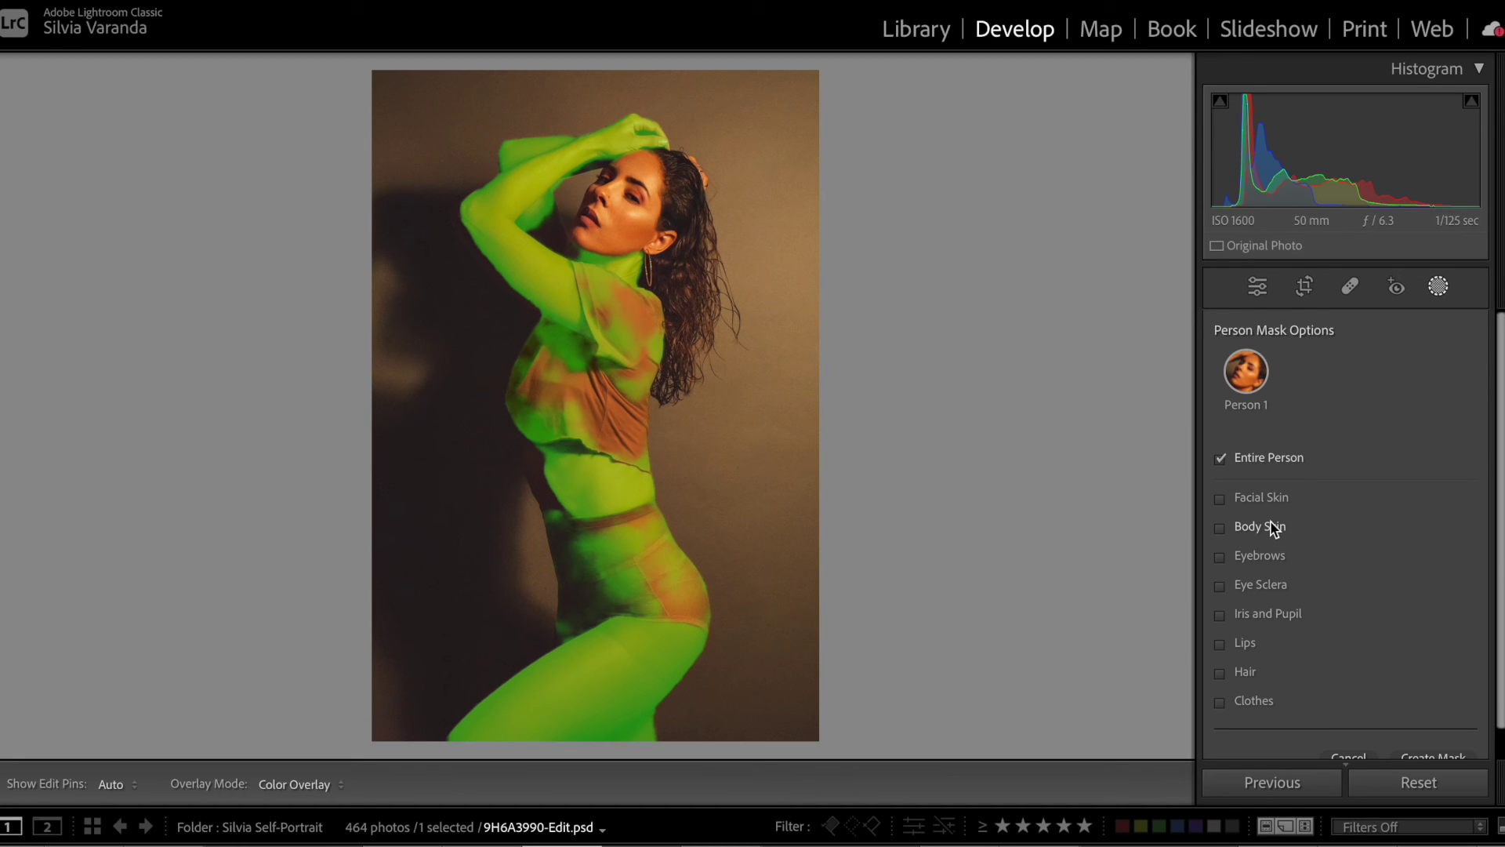
left_click(1221, 701)
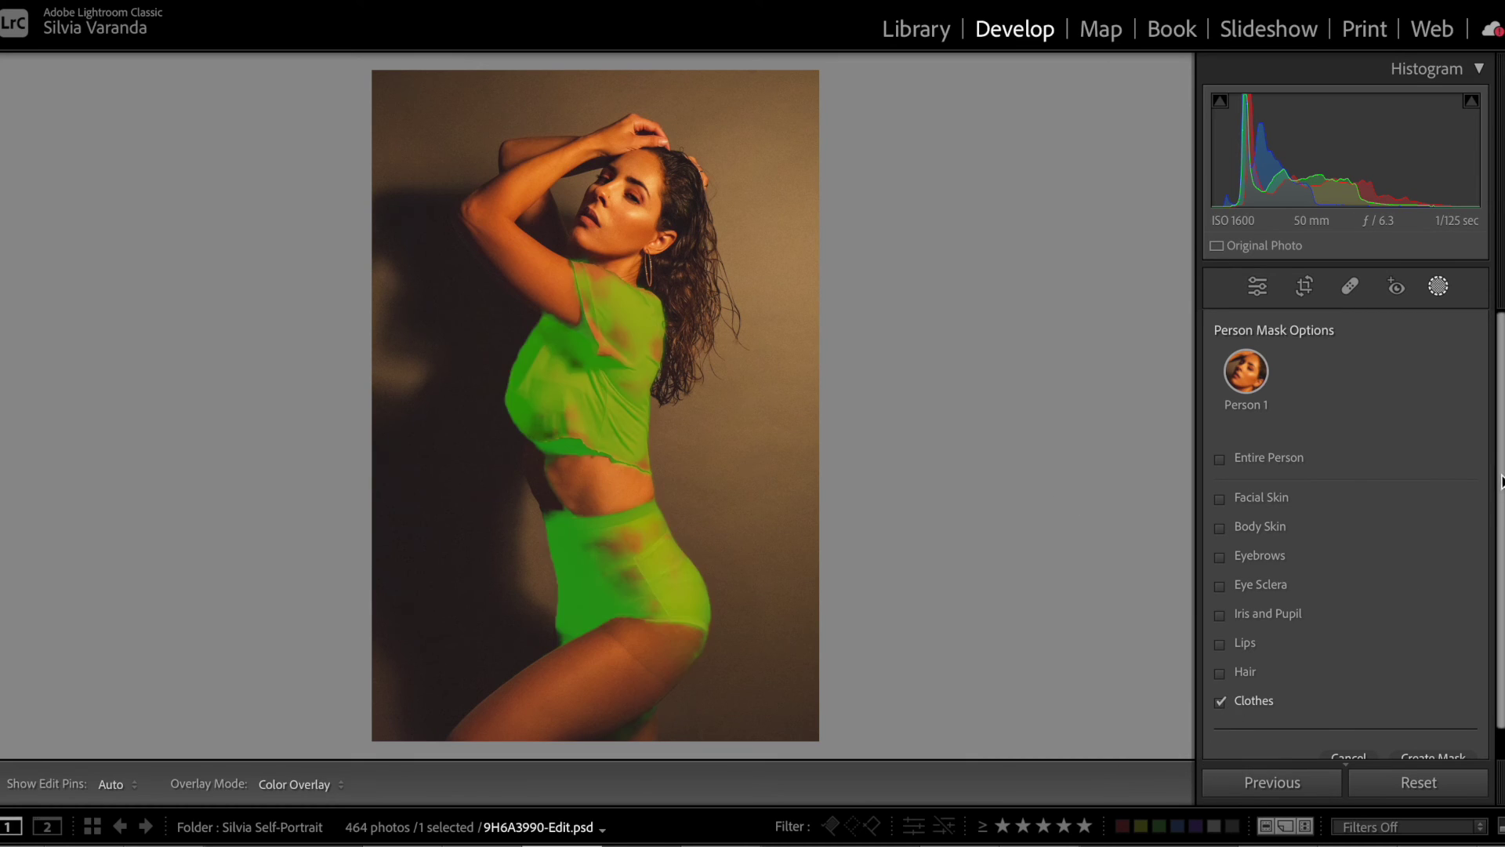
scroll(1333, 666, "down", 1)
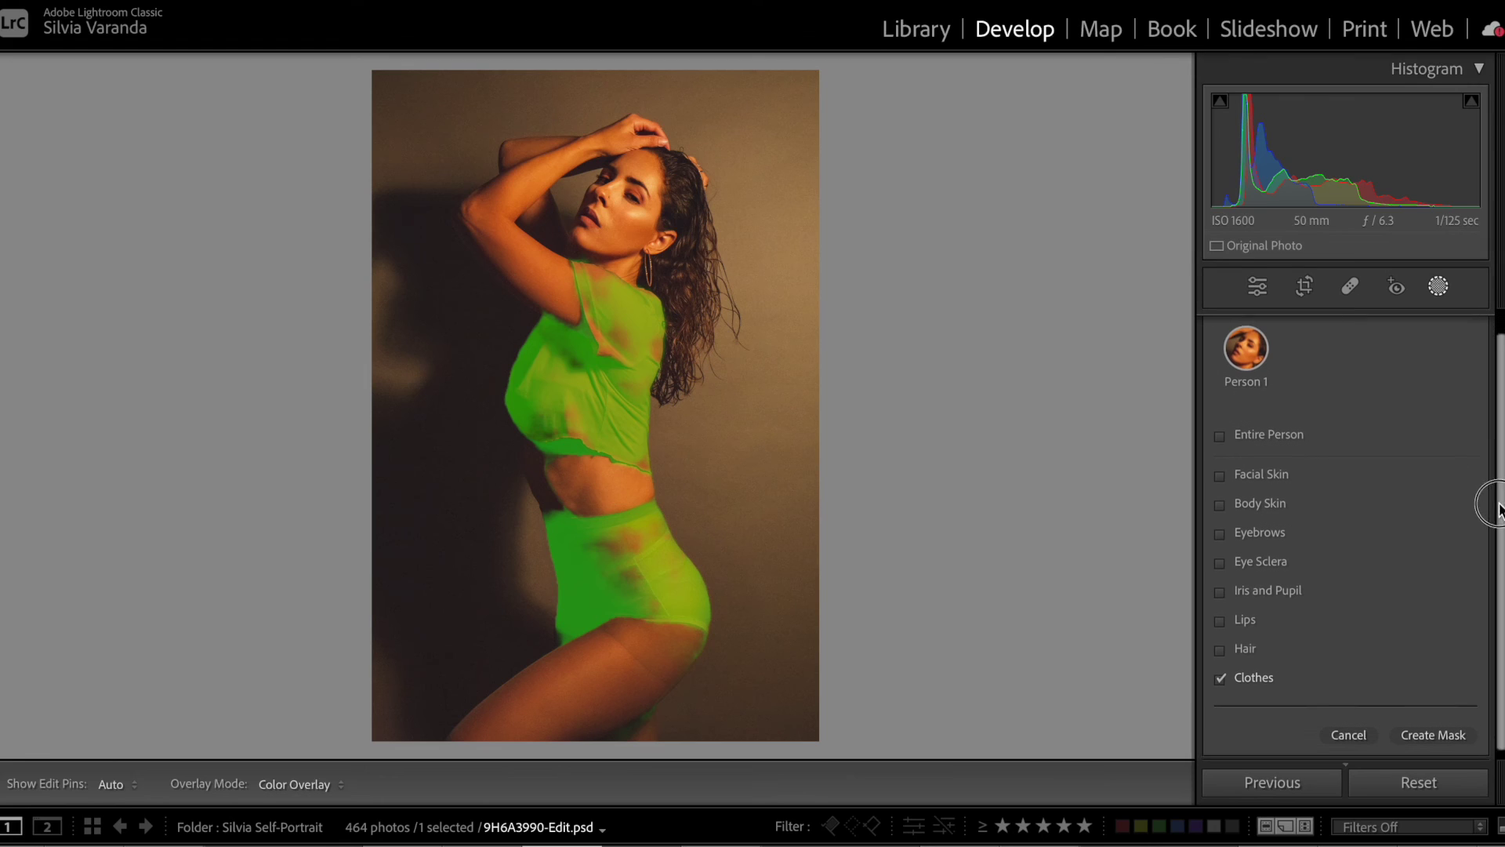
left_click(1438, 730)
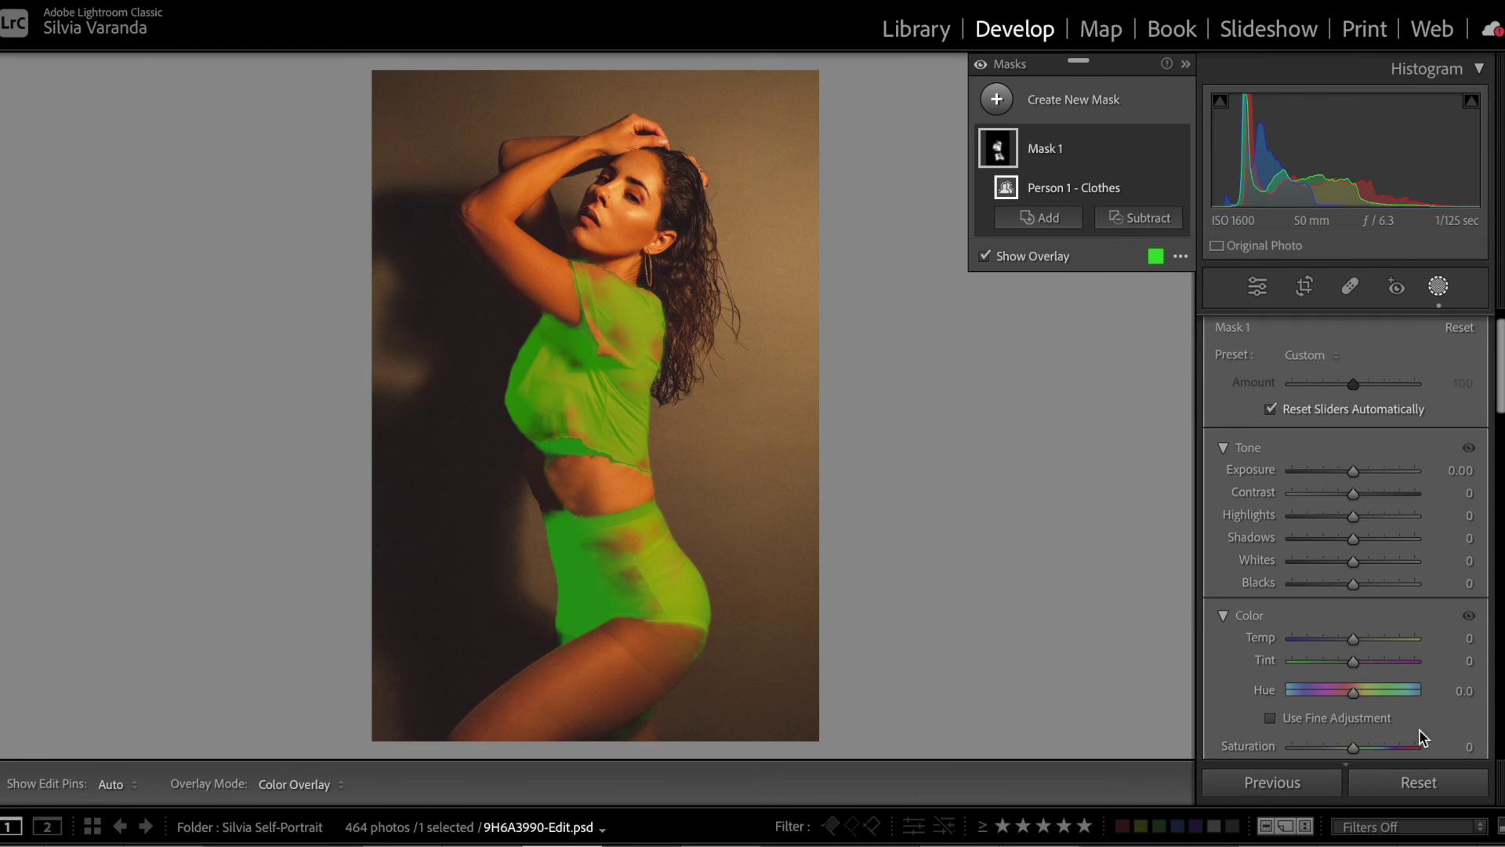
- Add a brush component to the clothes mask
left_click(1051, 220)
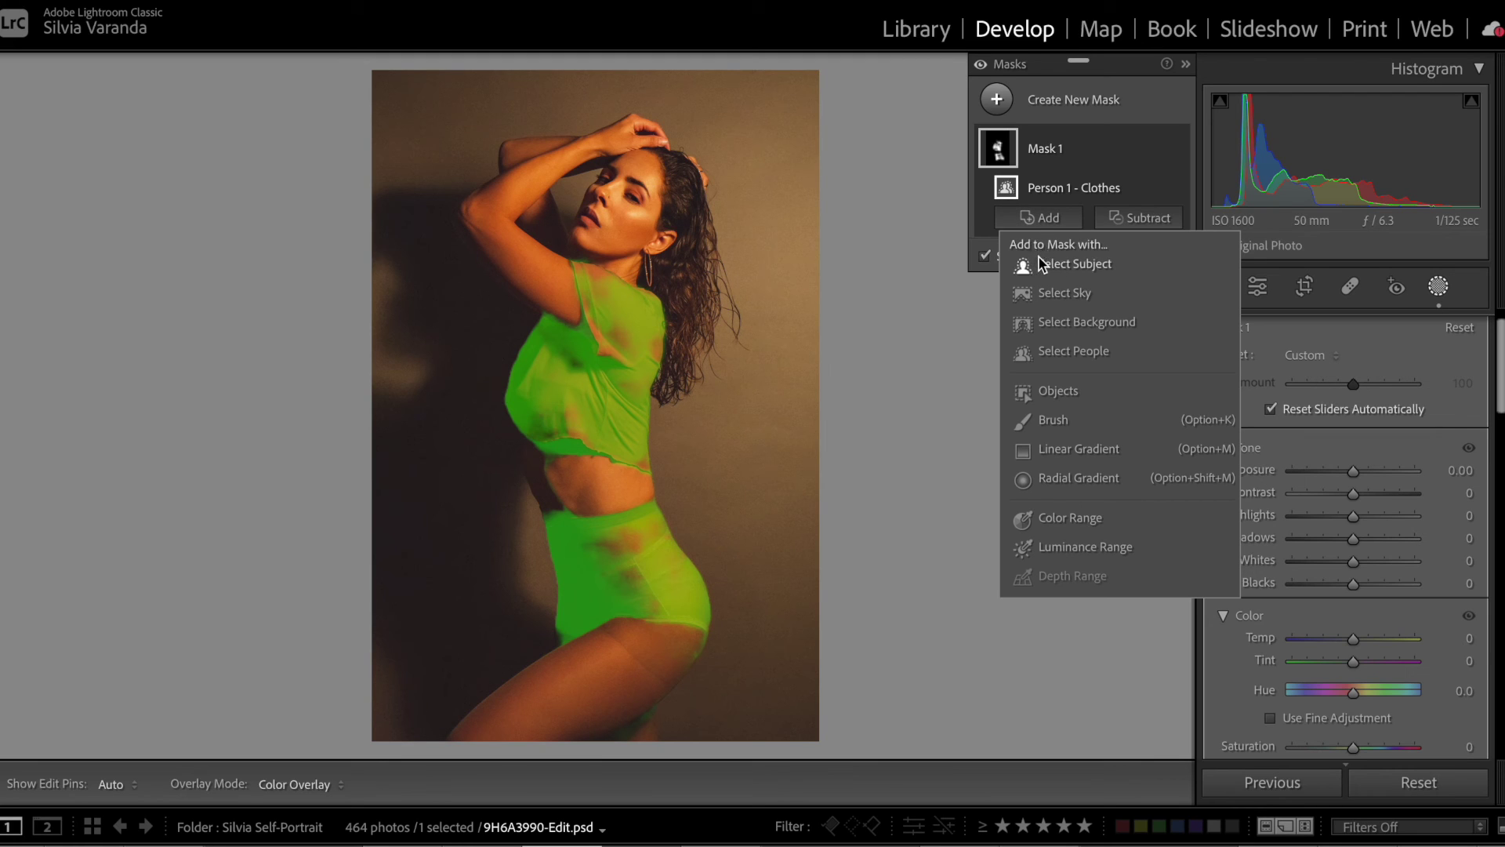
left_click(1042, 220)
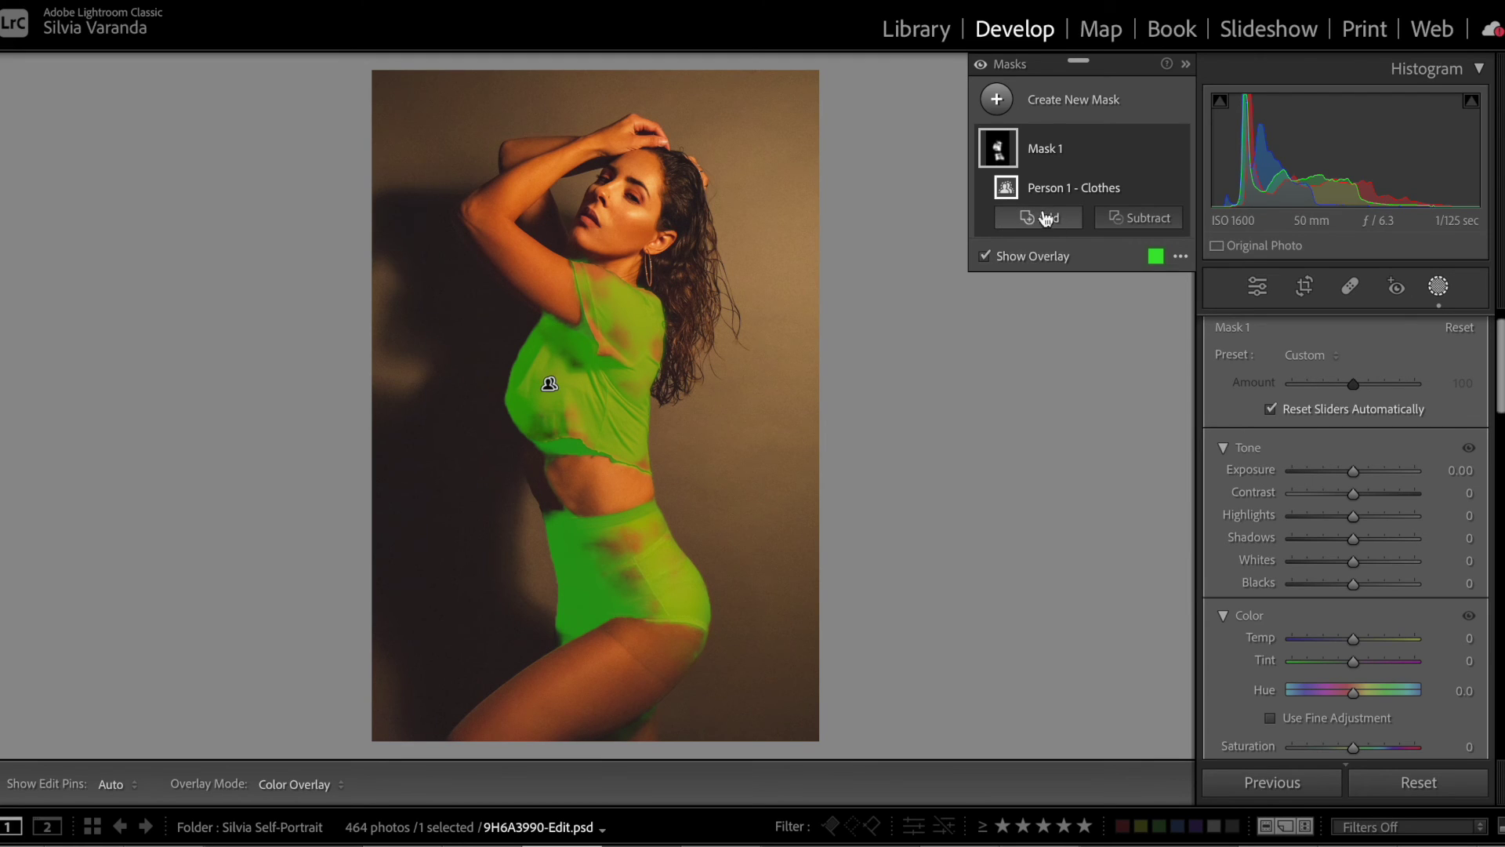
left_click(1047, 224)
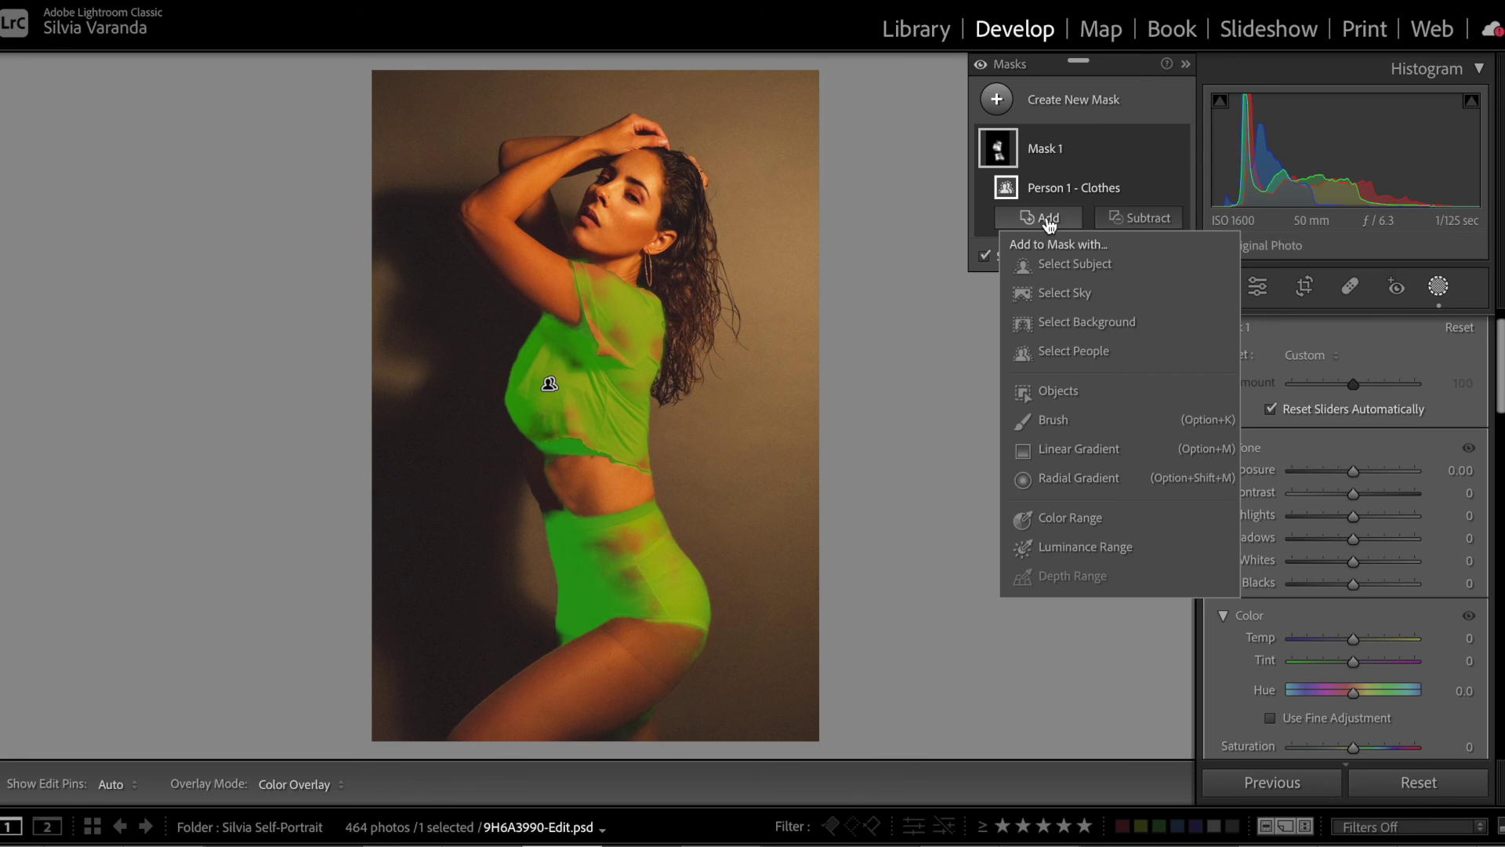
left_click(1062, 423)
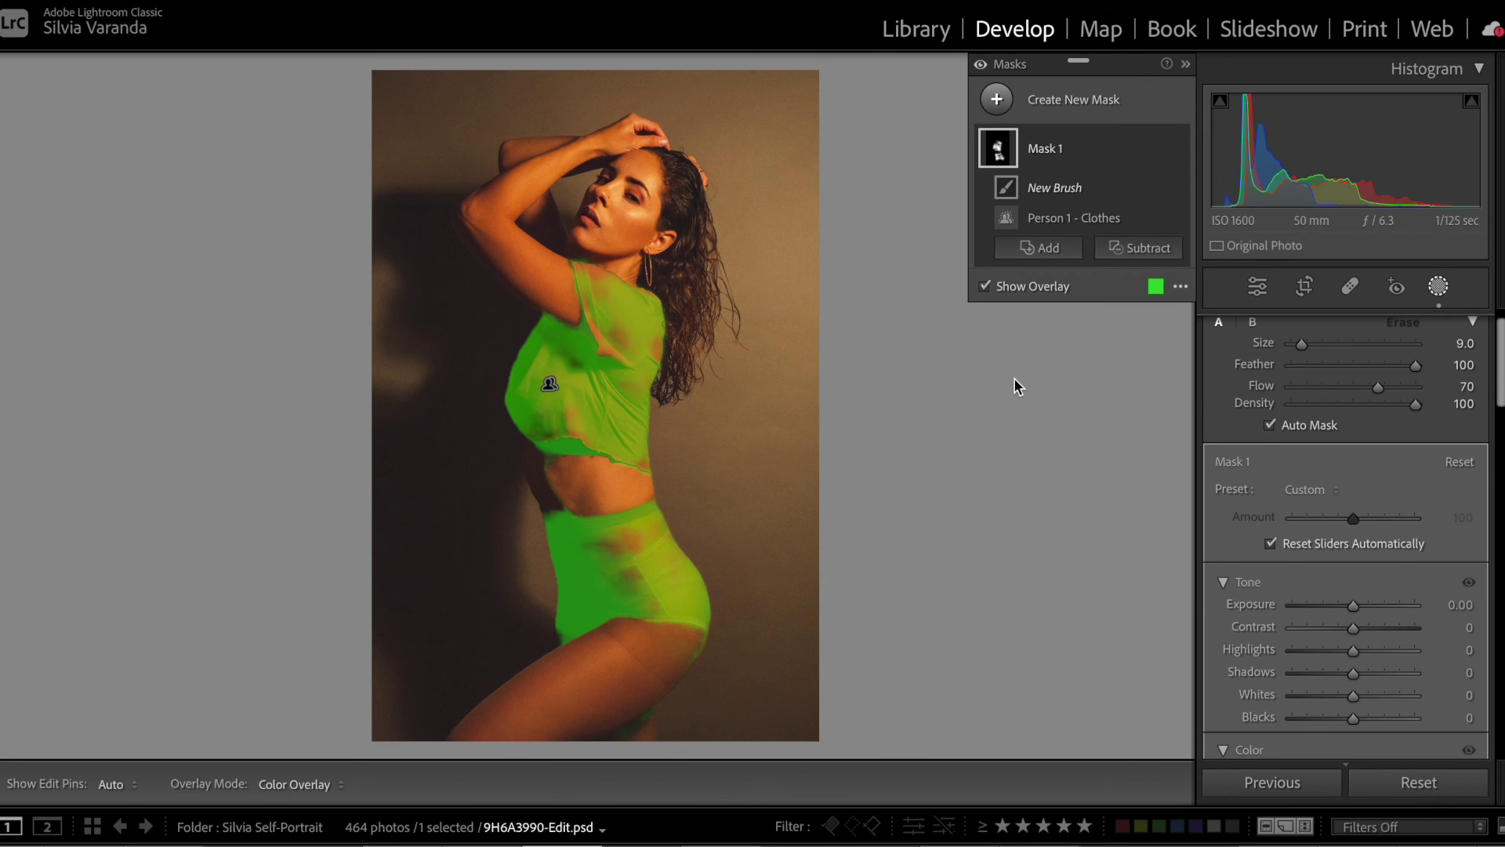
- Paint the uncovered areas along the shirt's shoulder seam and upper sleeve into the mask
key("super+equal")
key("super+equal")
key("super+equal")
key("super+equal")
key("super+equal")
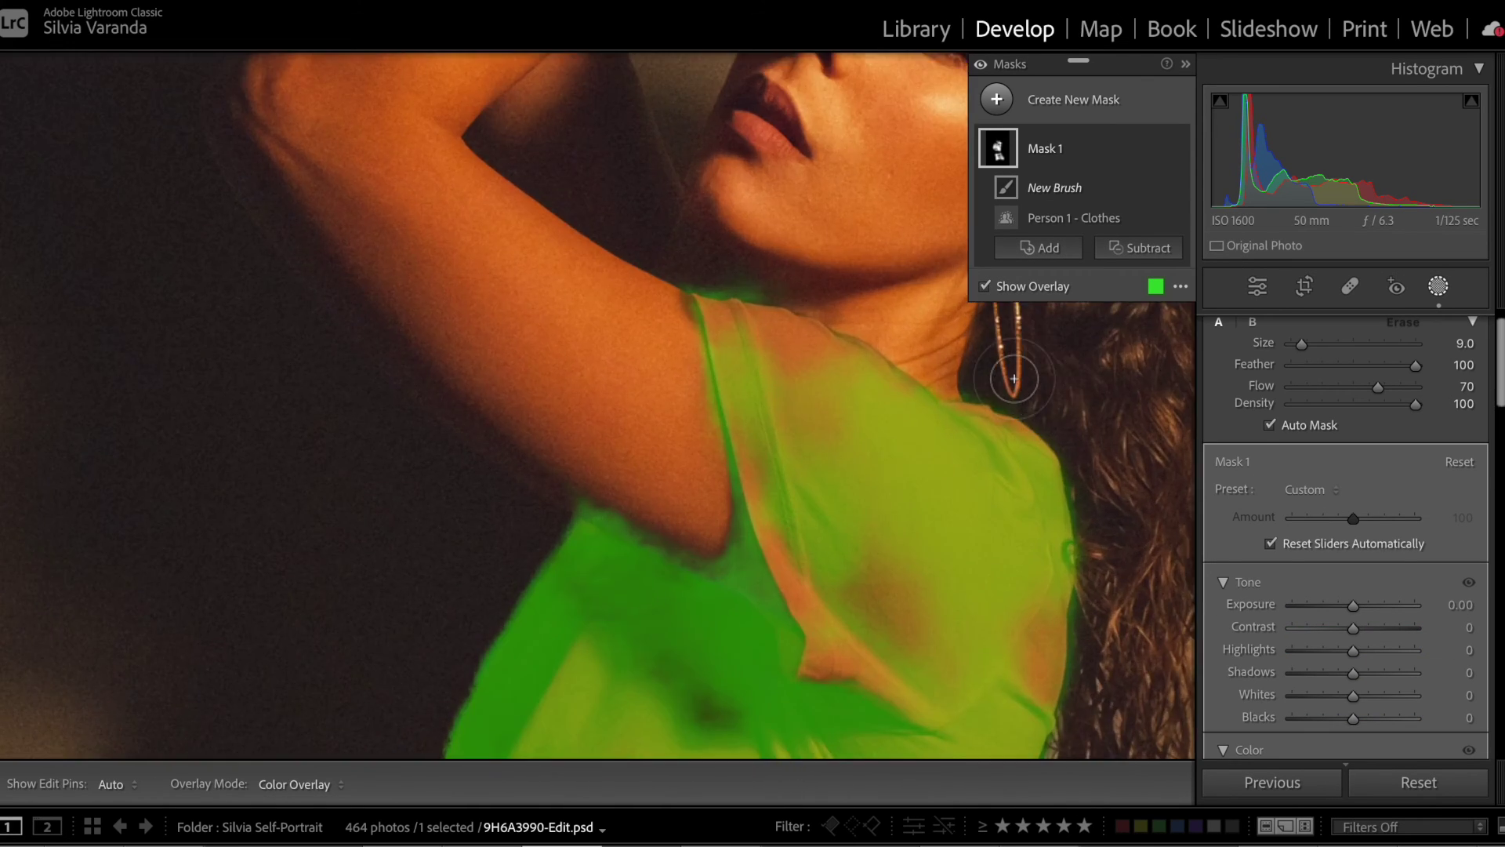
scroll(1014, 378, "up", 1)
key("super+equal")
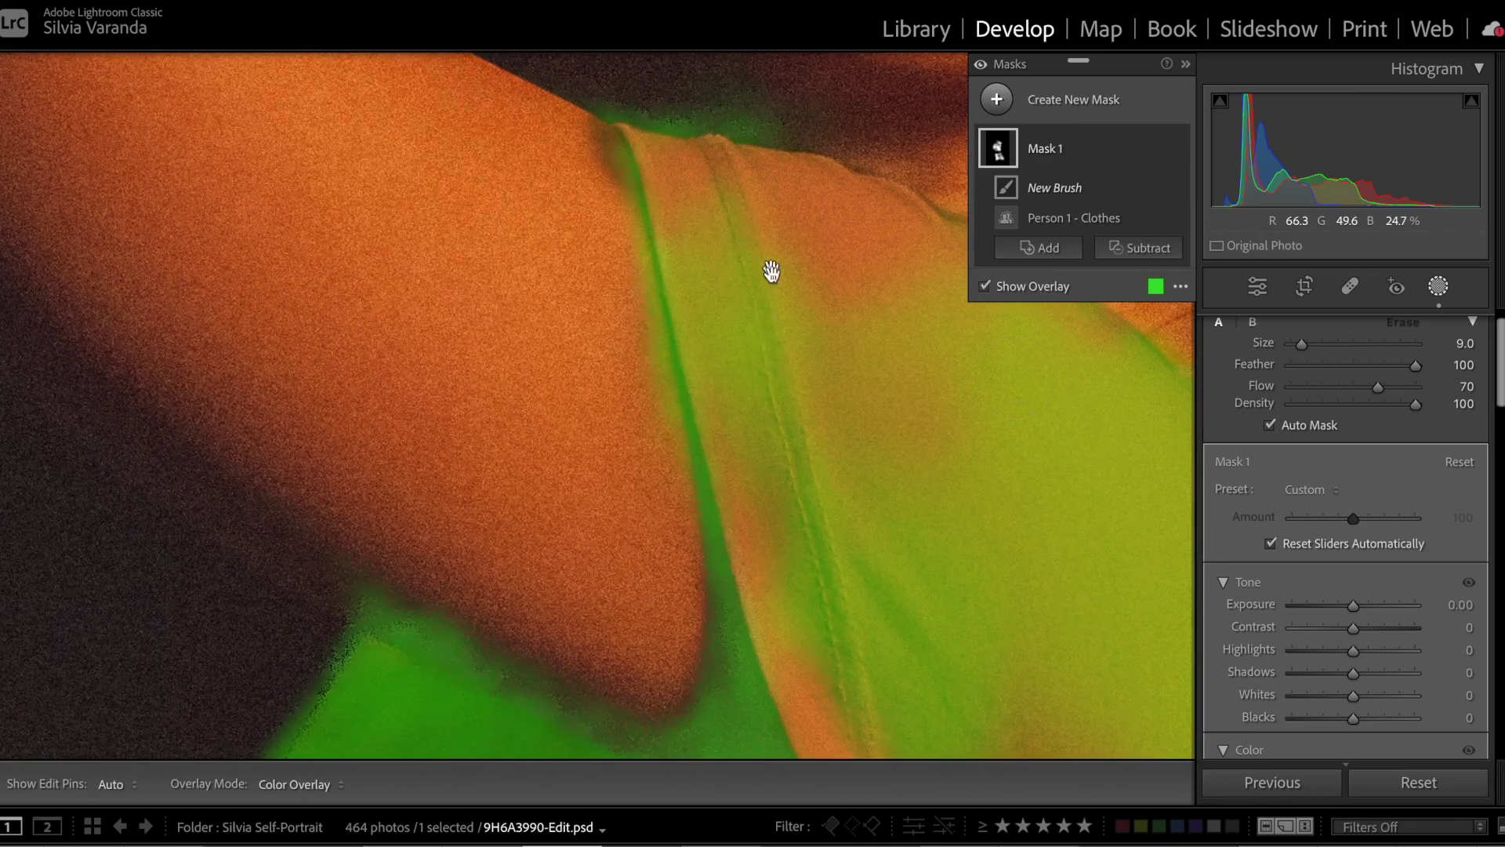
left_click_drag(741, 377, 578, 374)
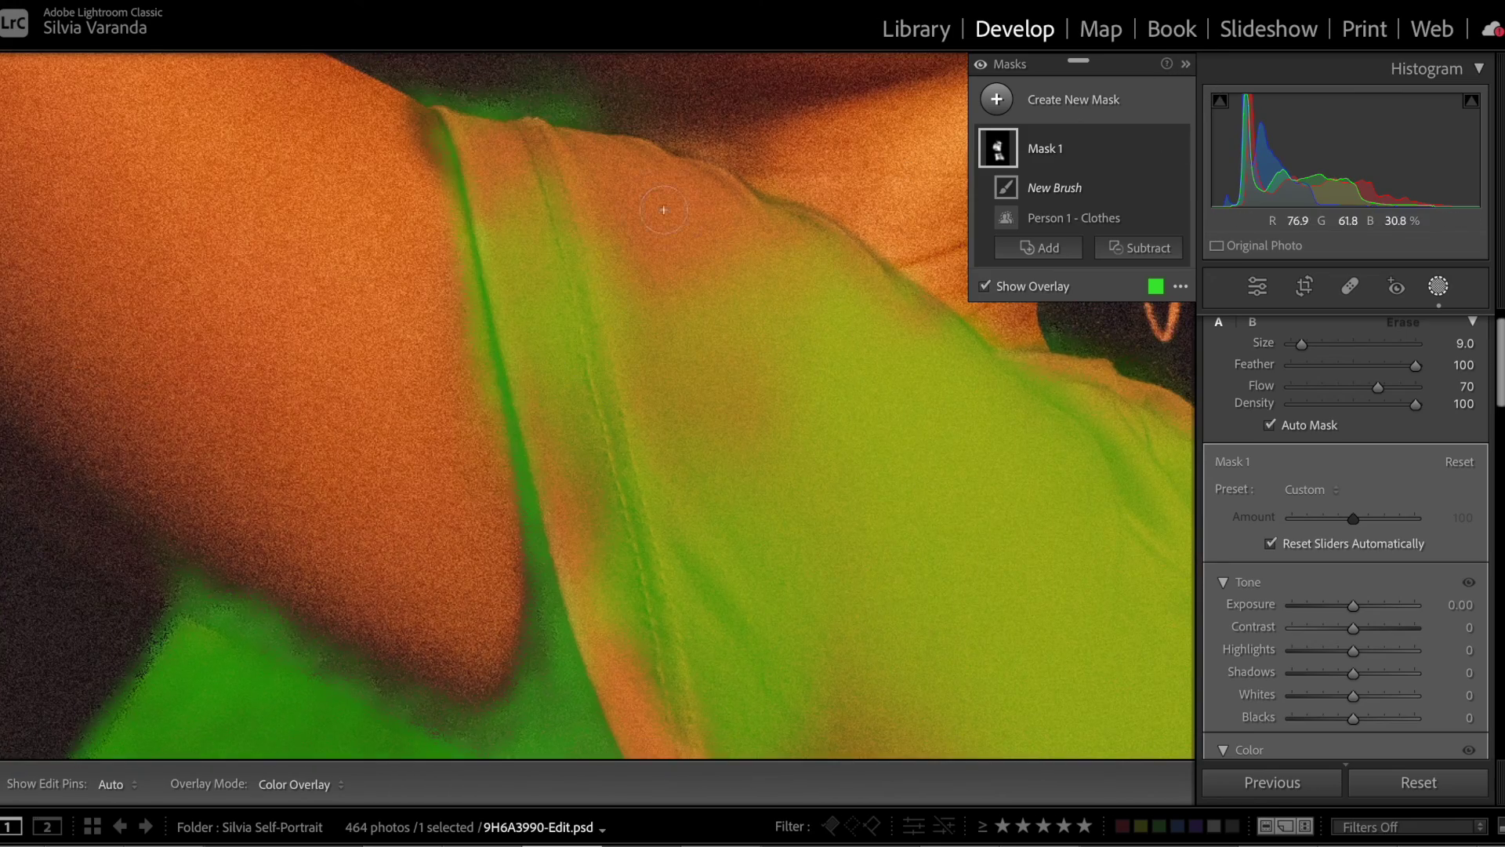
key("h")
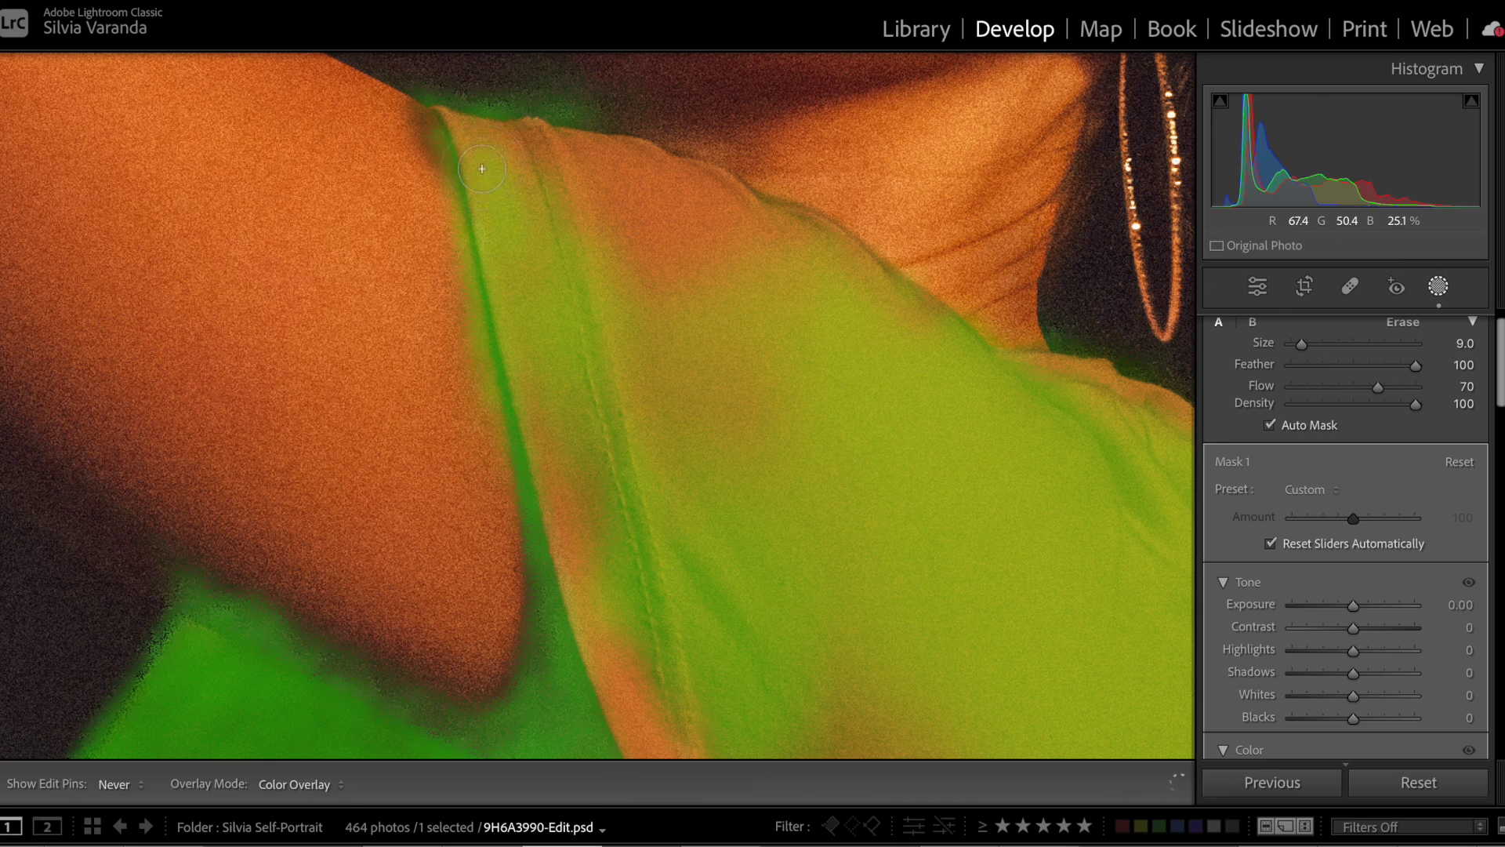
left_click_drag(568, 182, 607, 258)
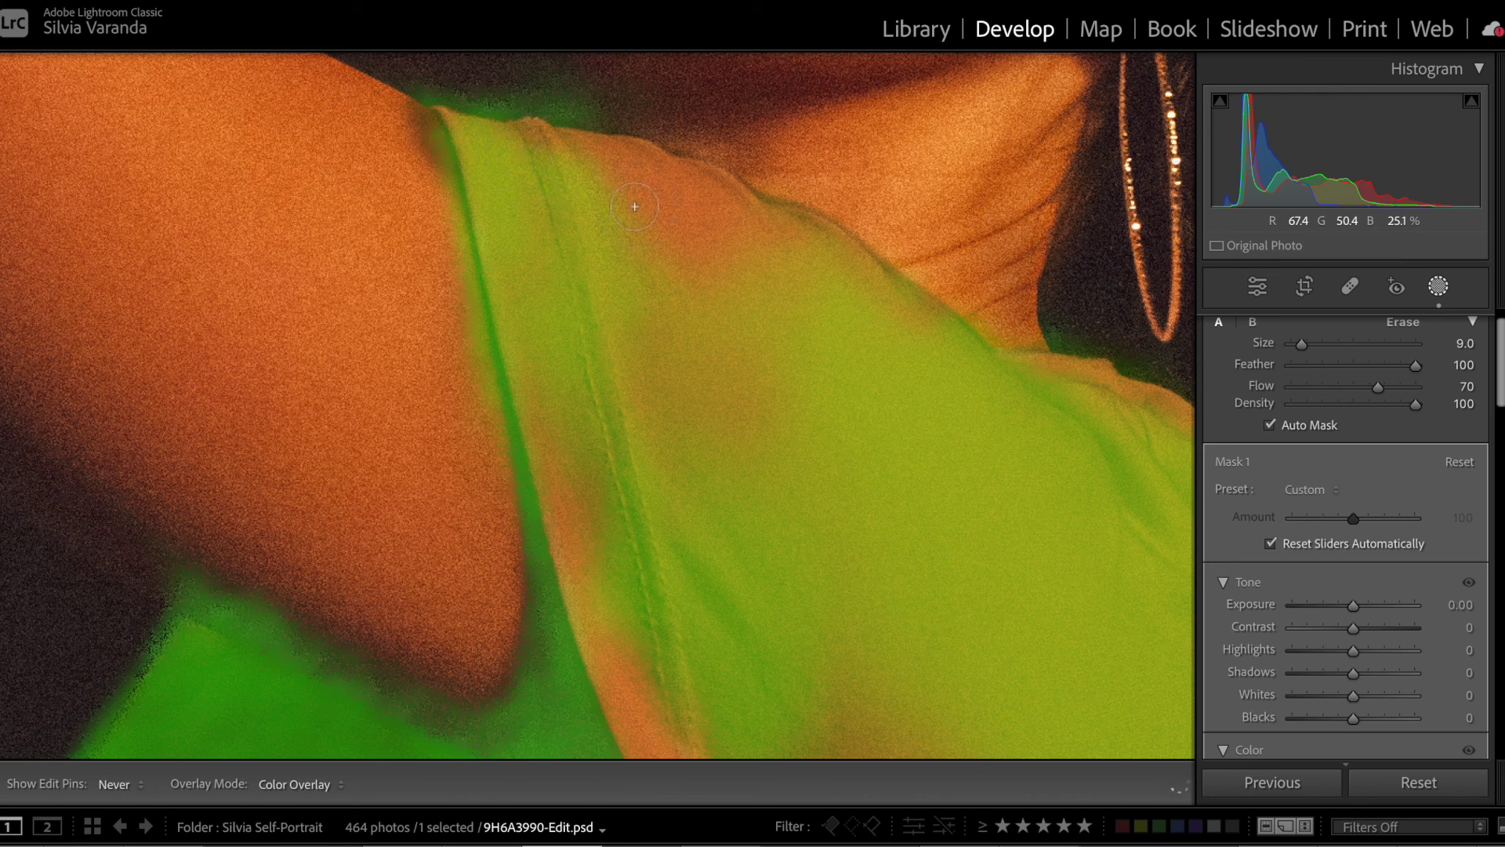
mouse_move(635, 206)
left_mouse_down()
mouse_move(526, 125)
mouse_move(599, 165)
mouse_move(727, 191)
left_mouse_up()
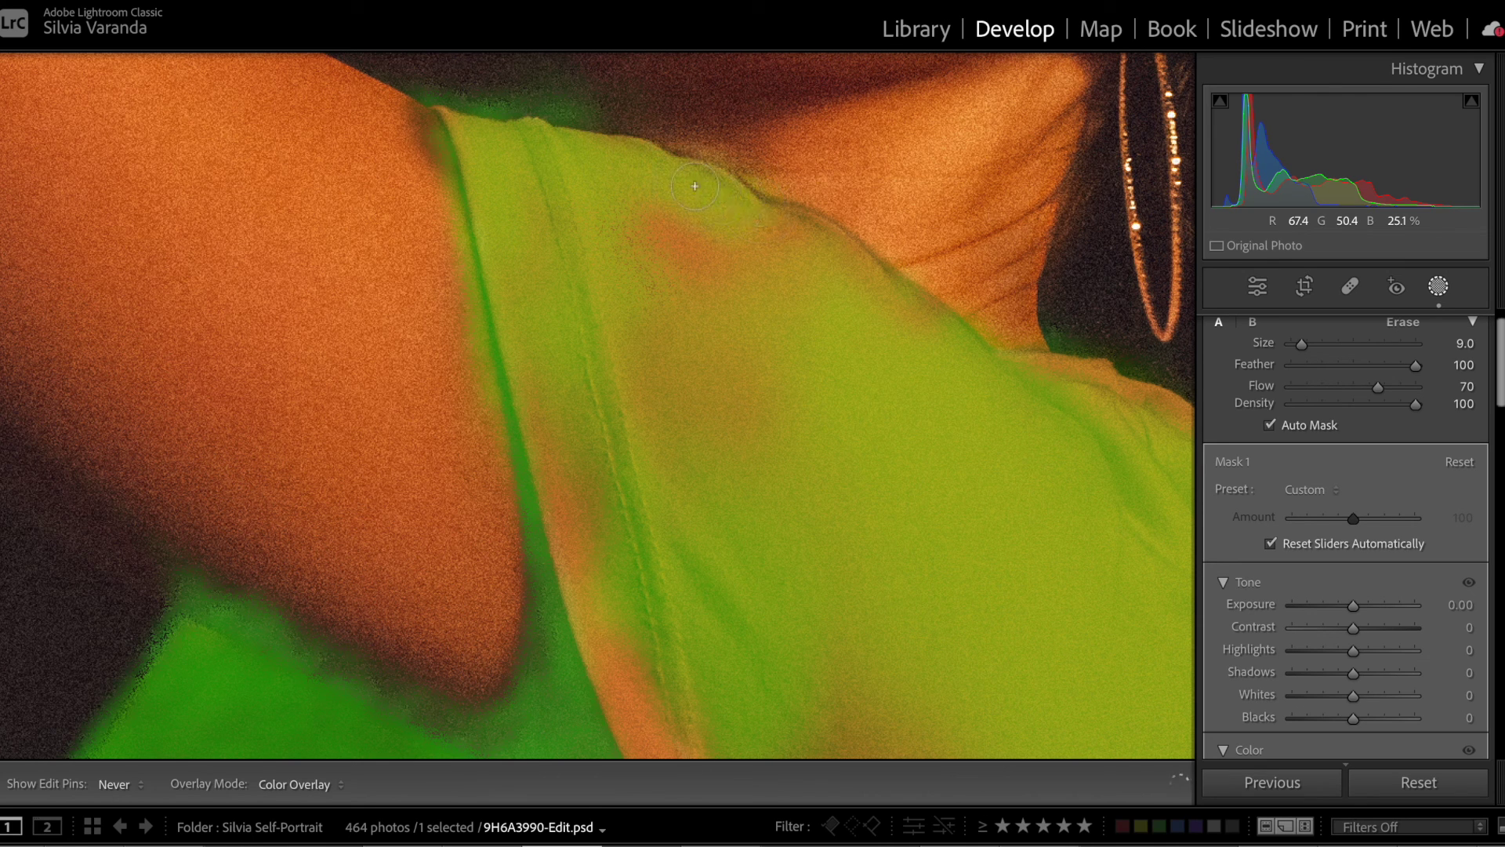
key("h")
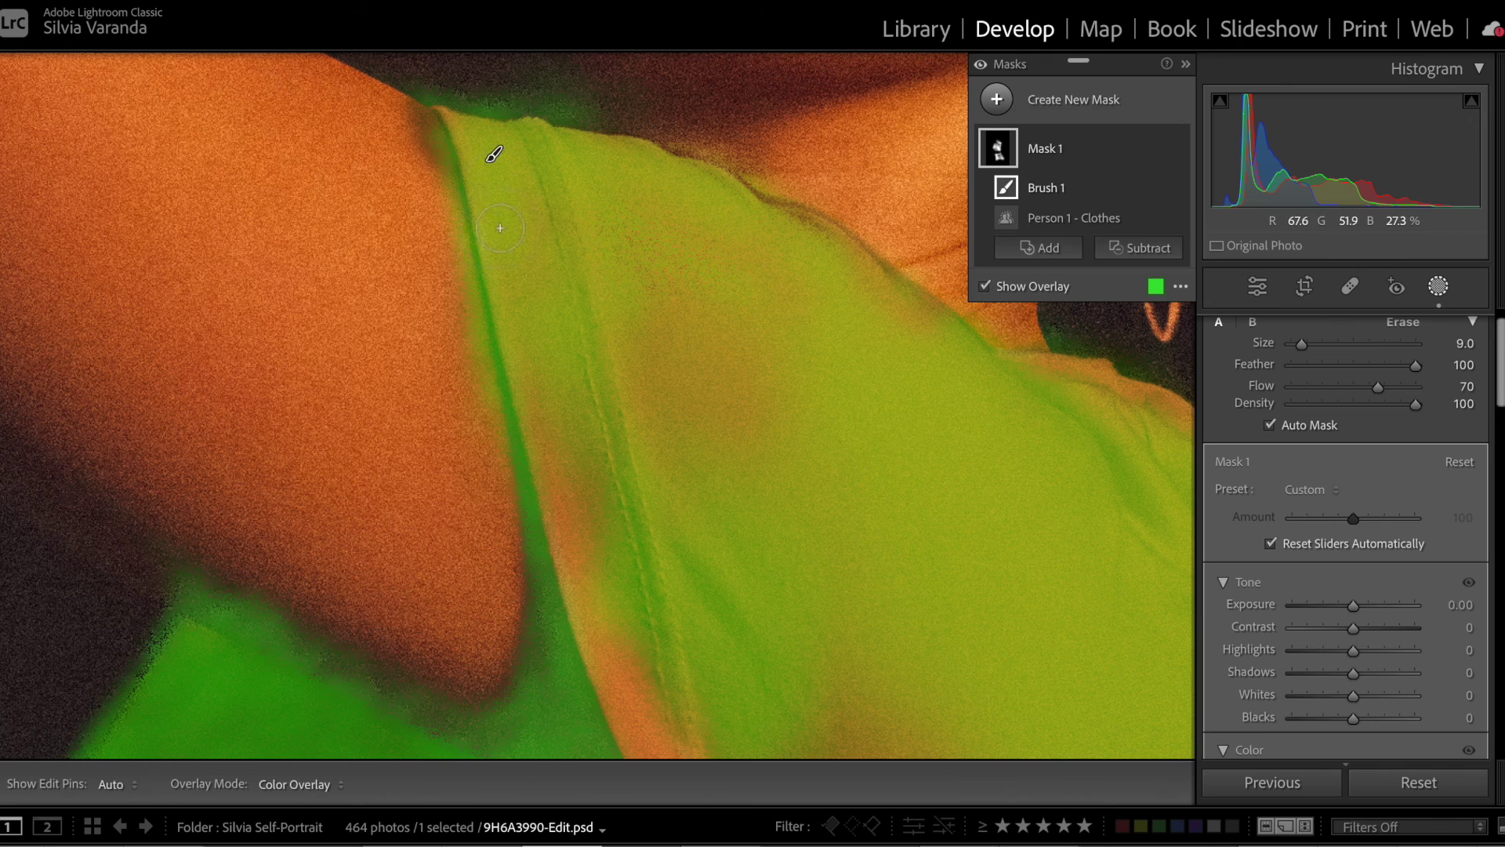
- Brush over the remaining patches down the sleeve edge and the upper shoulder fabric
key("h")
key("h")
key("h")
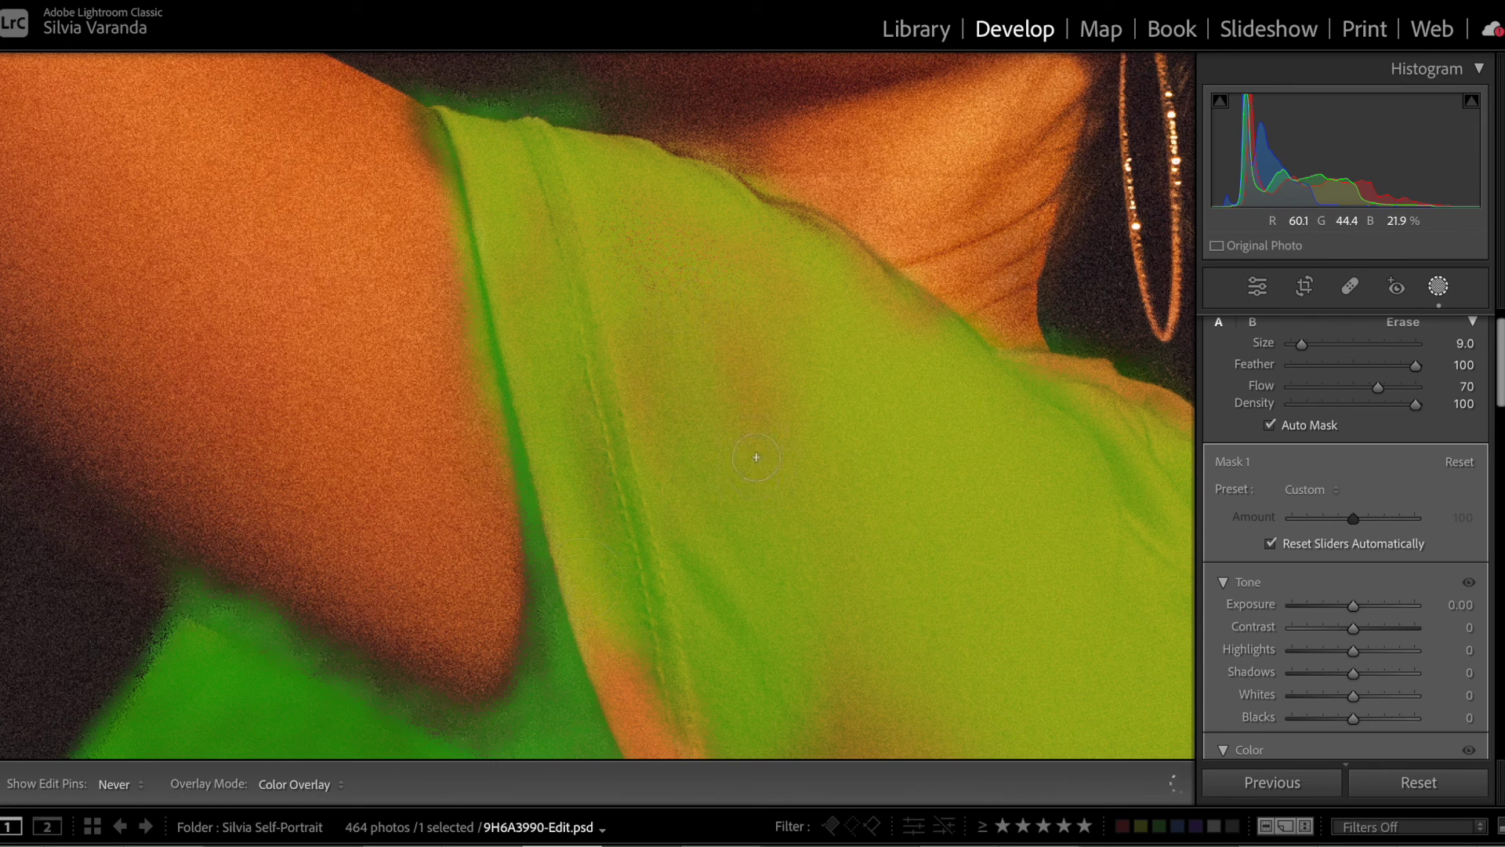
key("h")
key("h")
key("h")
key("h")
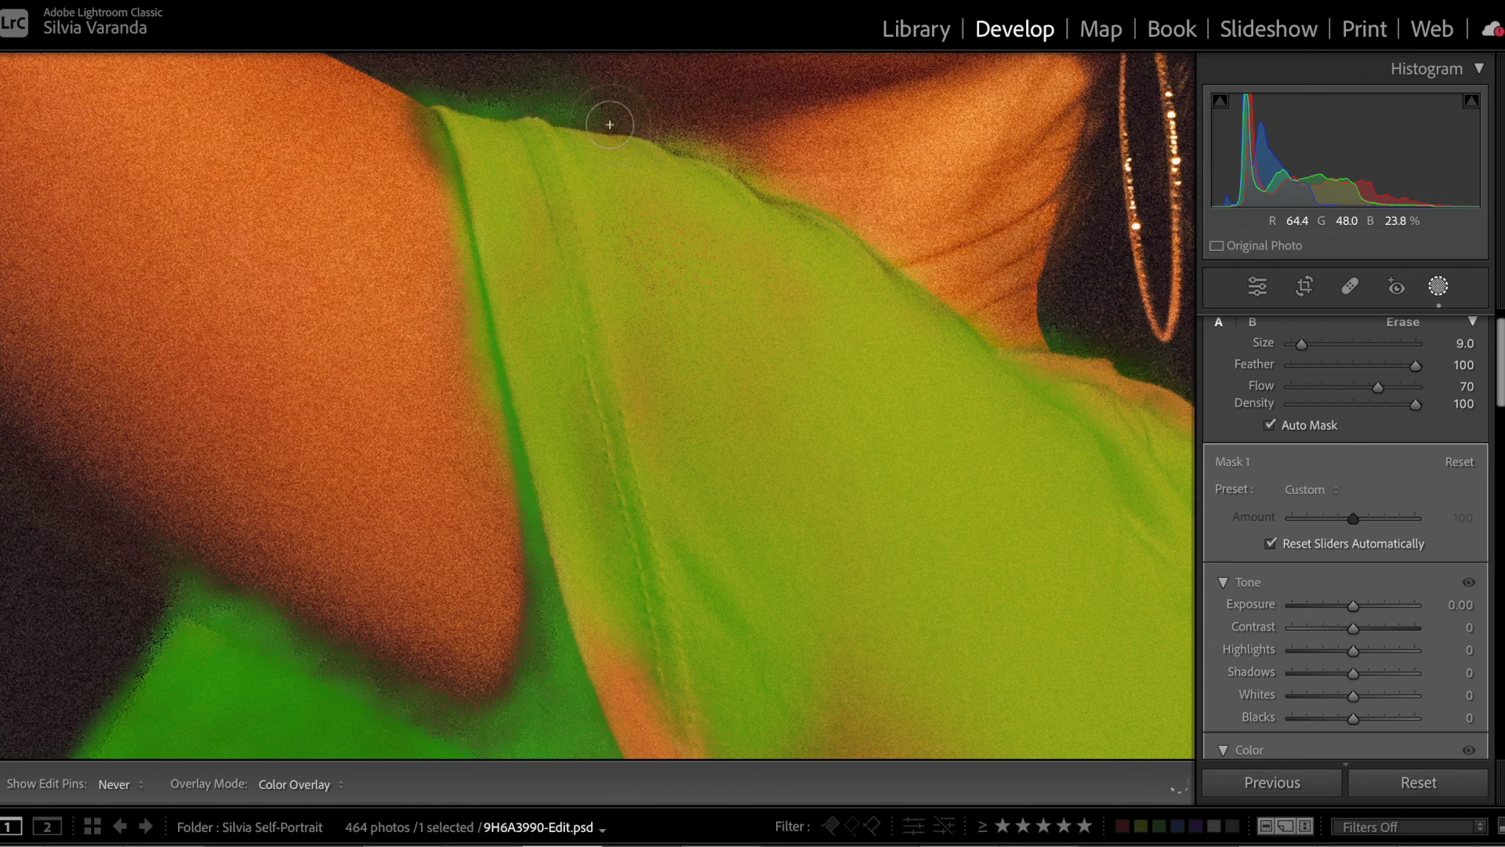
key("h")
- Paint the uncovered lower sleeve hem, its corner and the adjacent patch of fabric into the mask
left_click_drag(675, 518, 601, 198)
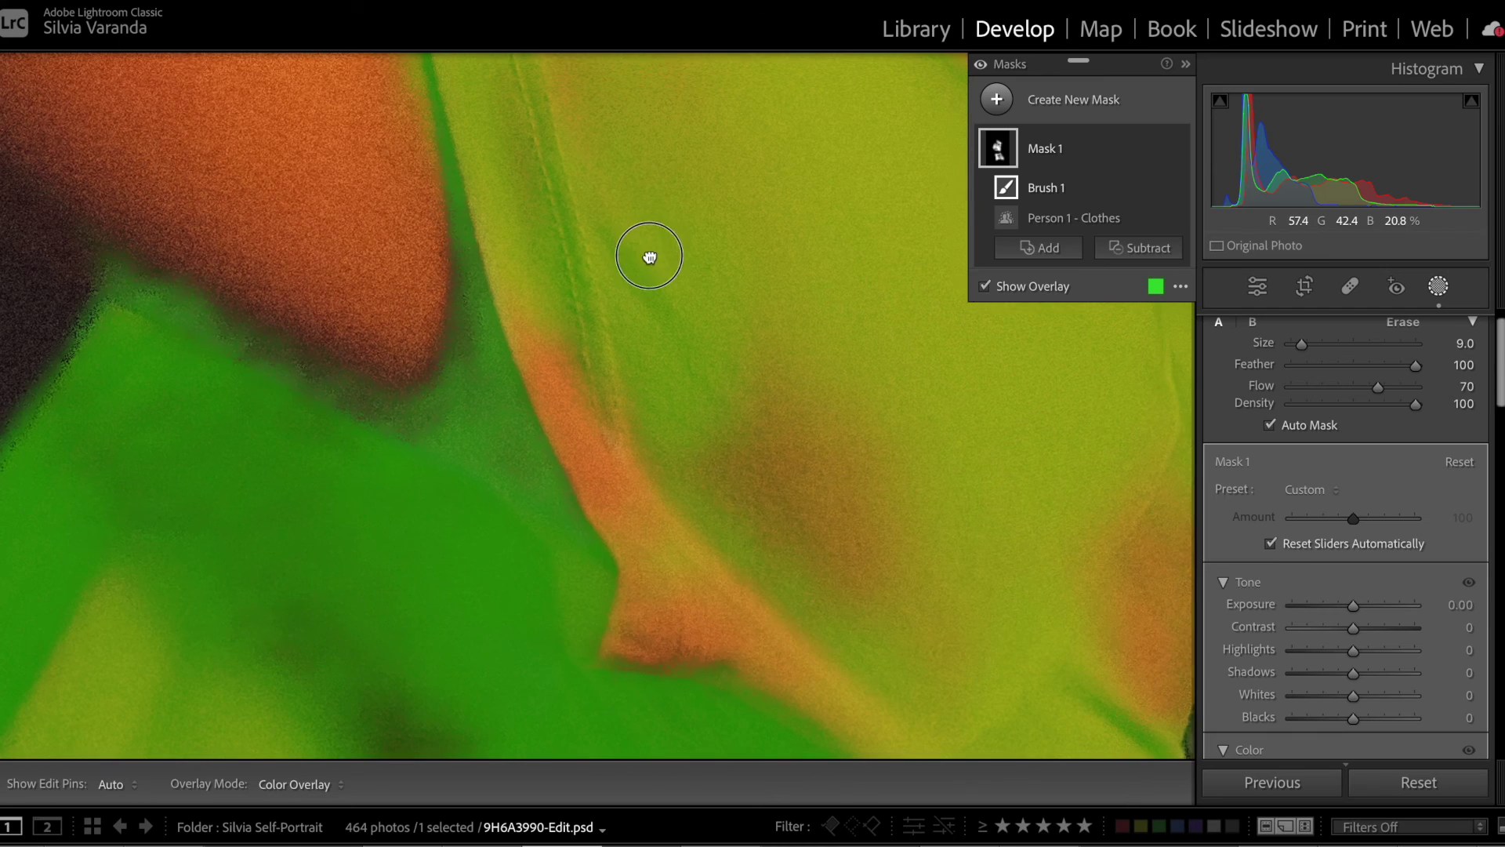
key("h")
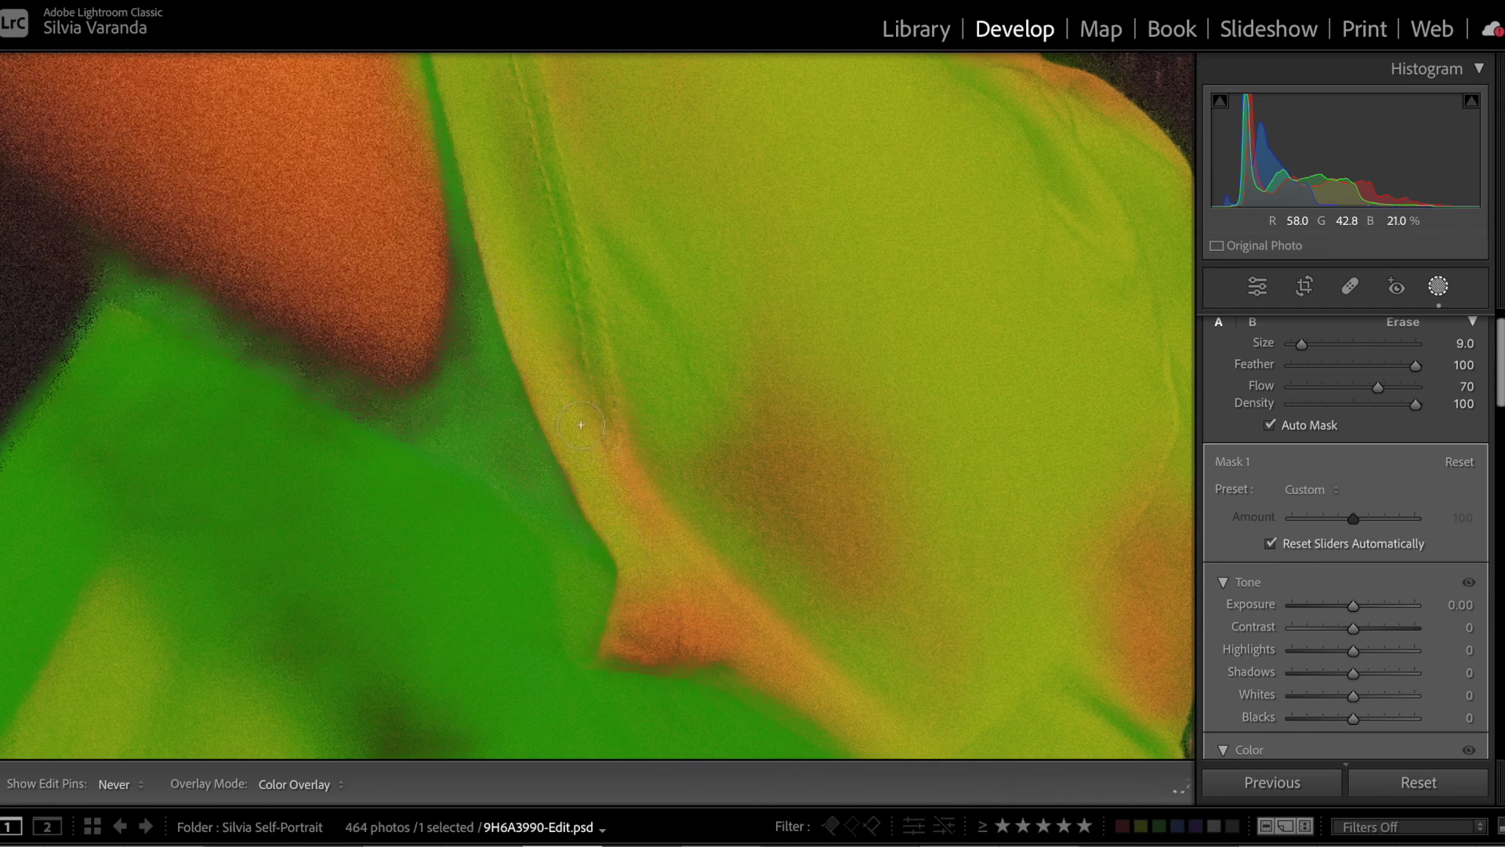
mouse_move(690, 635)
left_mouse_down()
mouse_move(613, 671)
mouse_move(703, 675)
mouse_move(753, 652)
left_mouse_up()
mouse_move(636, 451)
left_mouse_down()
mouse_move(813, 578)
mouse_move(745, 526)
left_mouse_up()
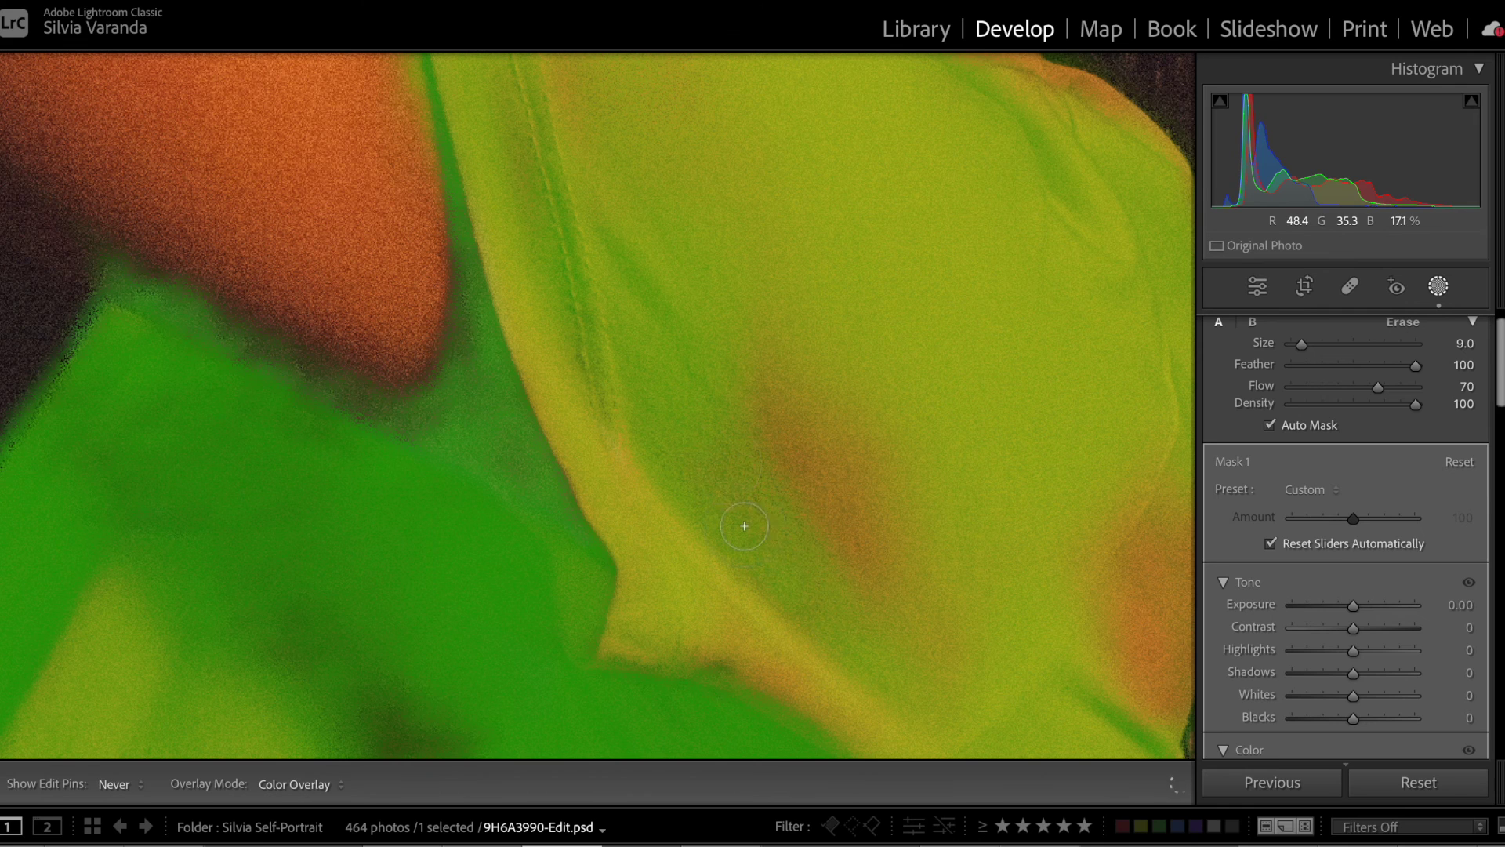
key("h")
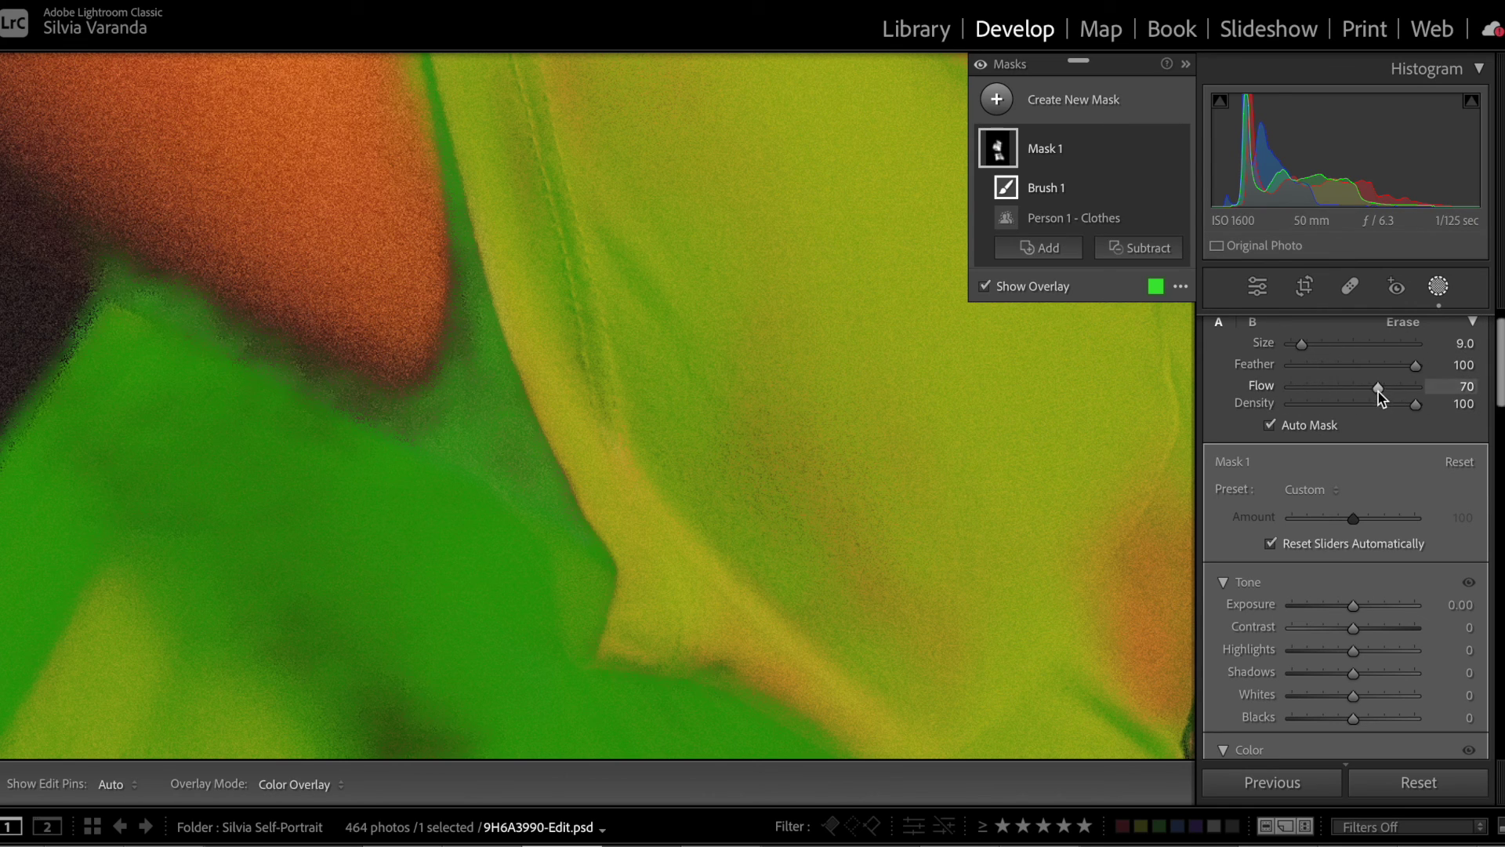
- Set the brush flow to 100 and fill the remaining gaps on the sleeve and the back shoulder
left_click_drag(1379, 388, 1450, 389)
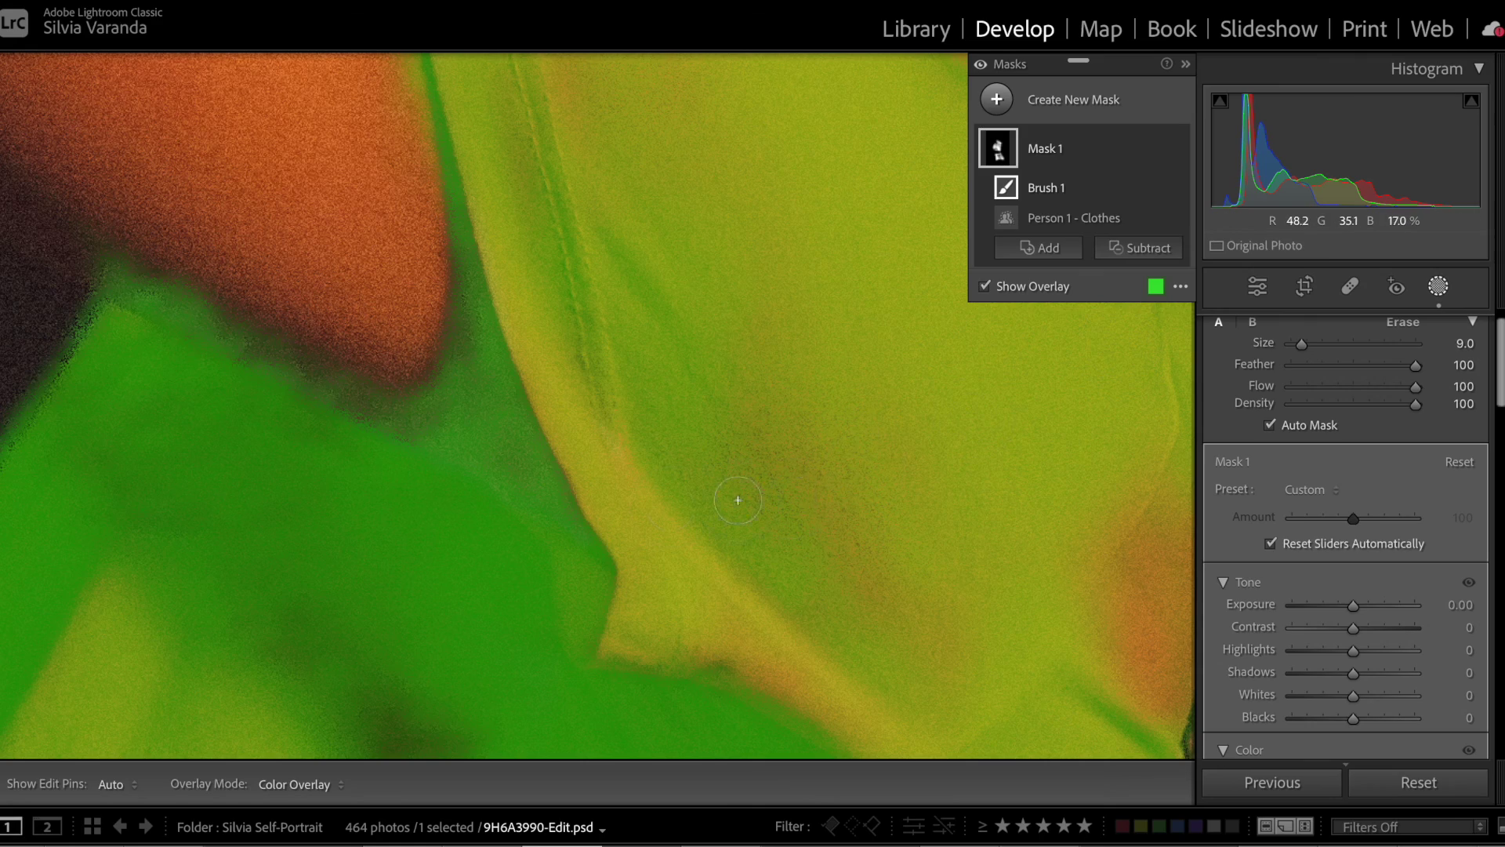
left_click_drag(732, 497, 682, 417)
key("super+minus")
key("super+minus")
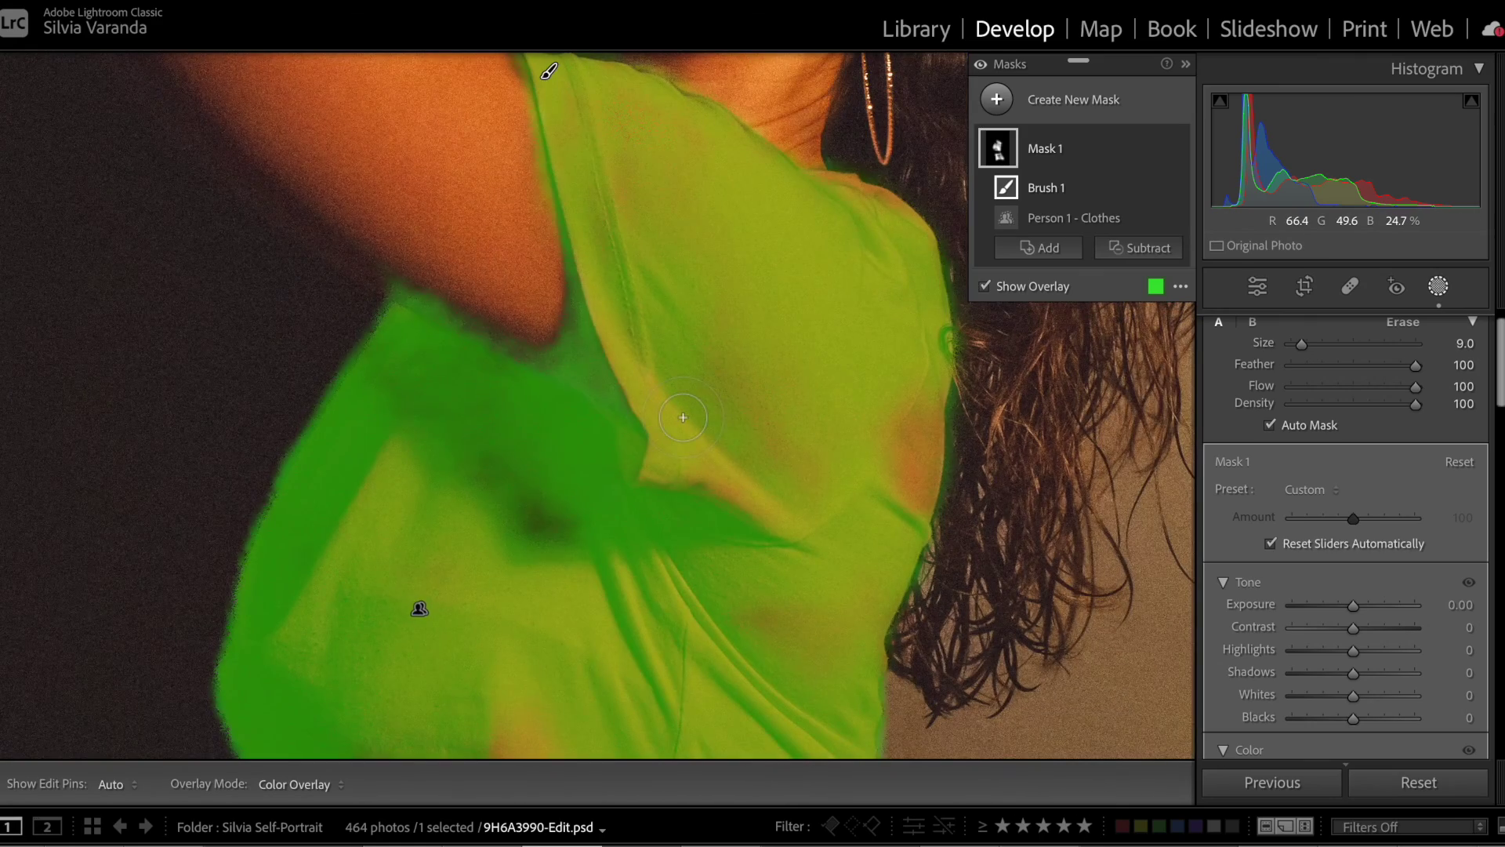
left_click_drag(607, 295, 607, 297)
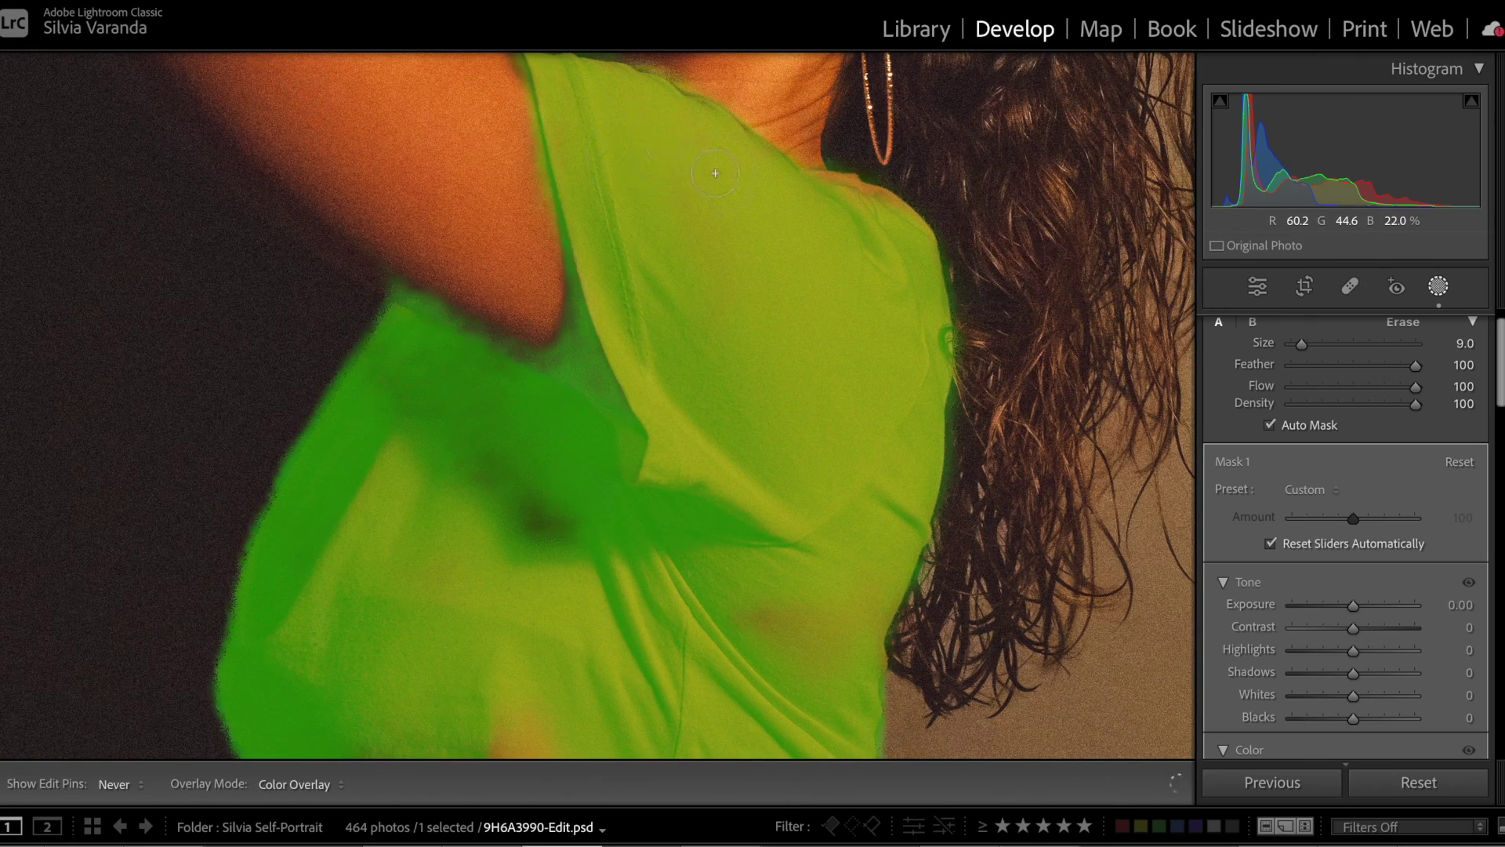
key("h")
key("h")
key("h")
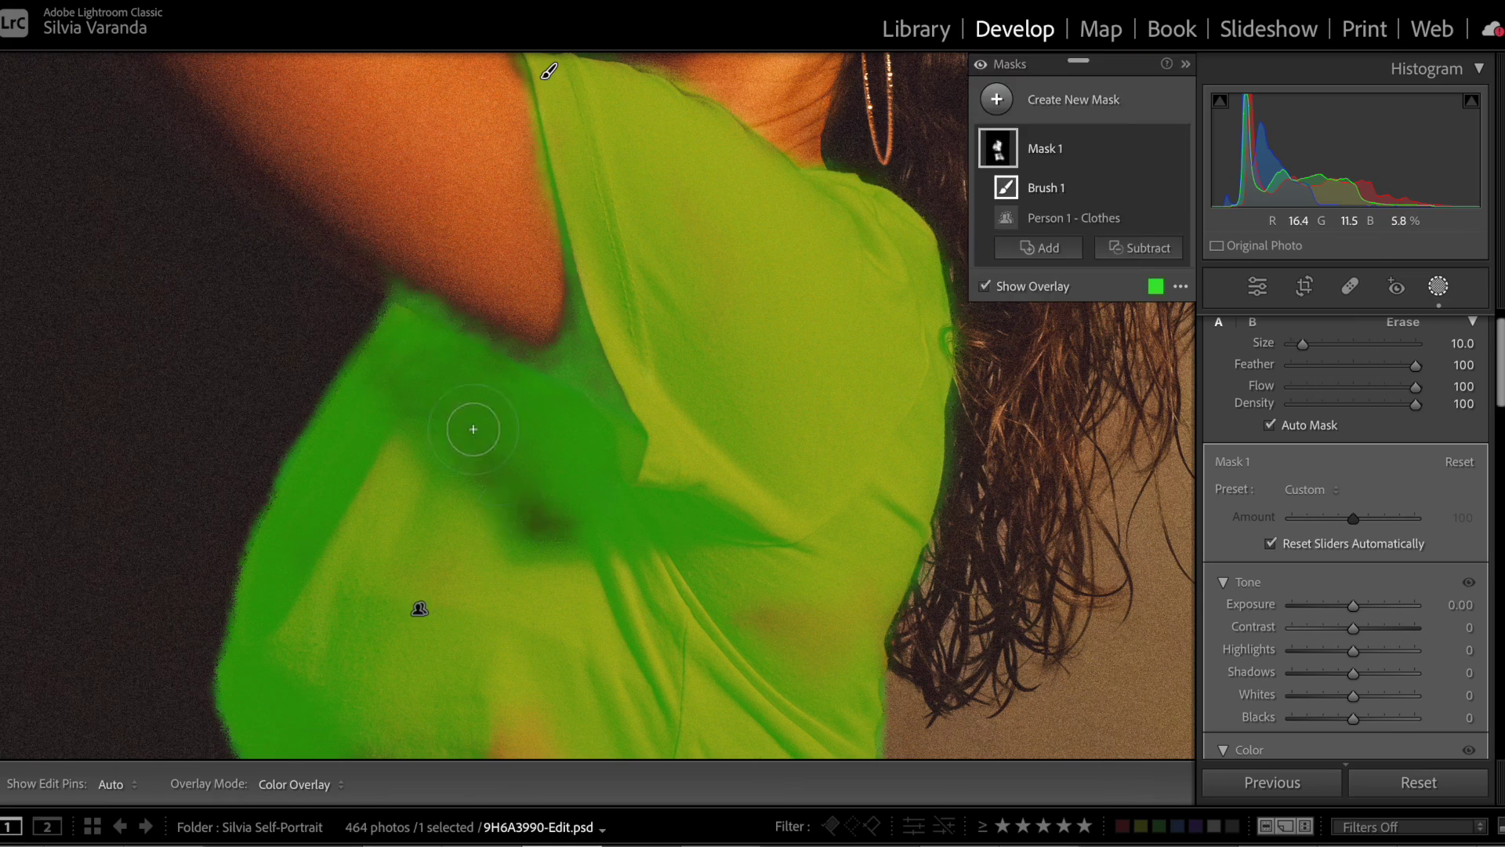
- Increase the brush size to 11 and paint over the dark patch on the shirt's chest
key("]")
mouse_move(473, 430)
left_mouse_down()
mouse_move(494, 428)
mouse_move(538, 550)
left_mouse_up()
mouse_move(529, 741)
left_mouse_down()
mouse_move(599, 531)
mouse_move(446, 573)
left_mouse_up()
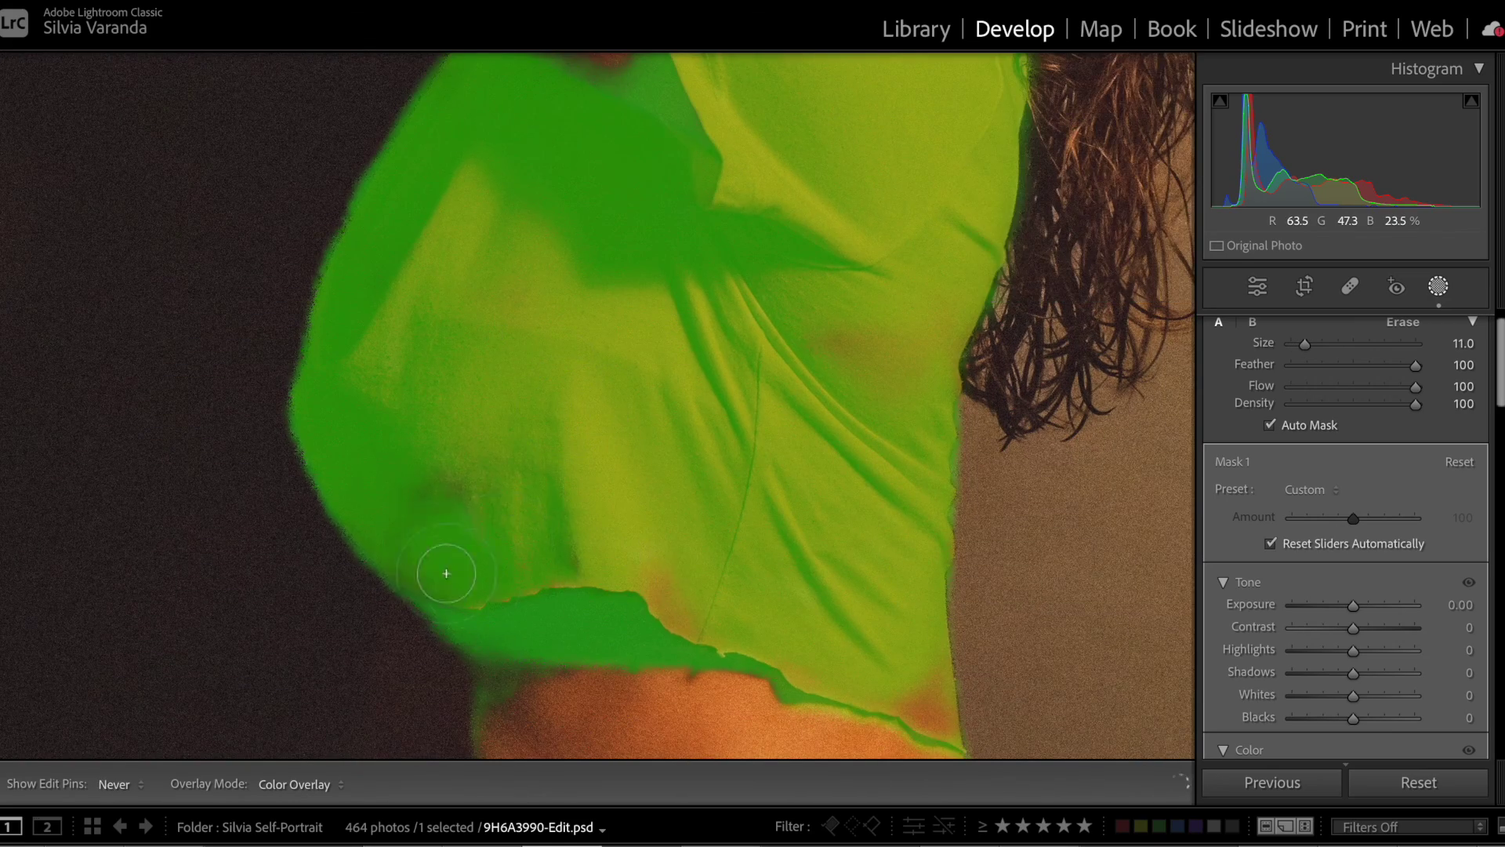
key("h")
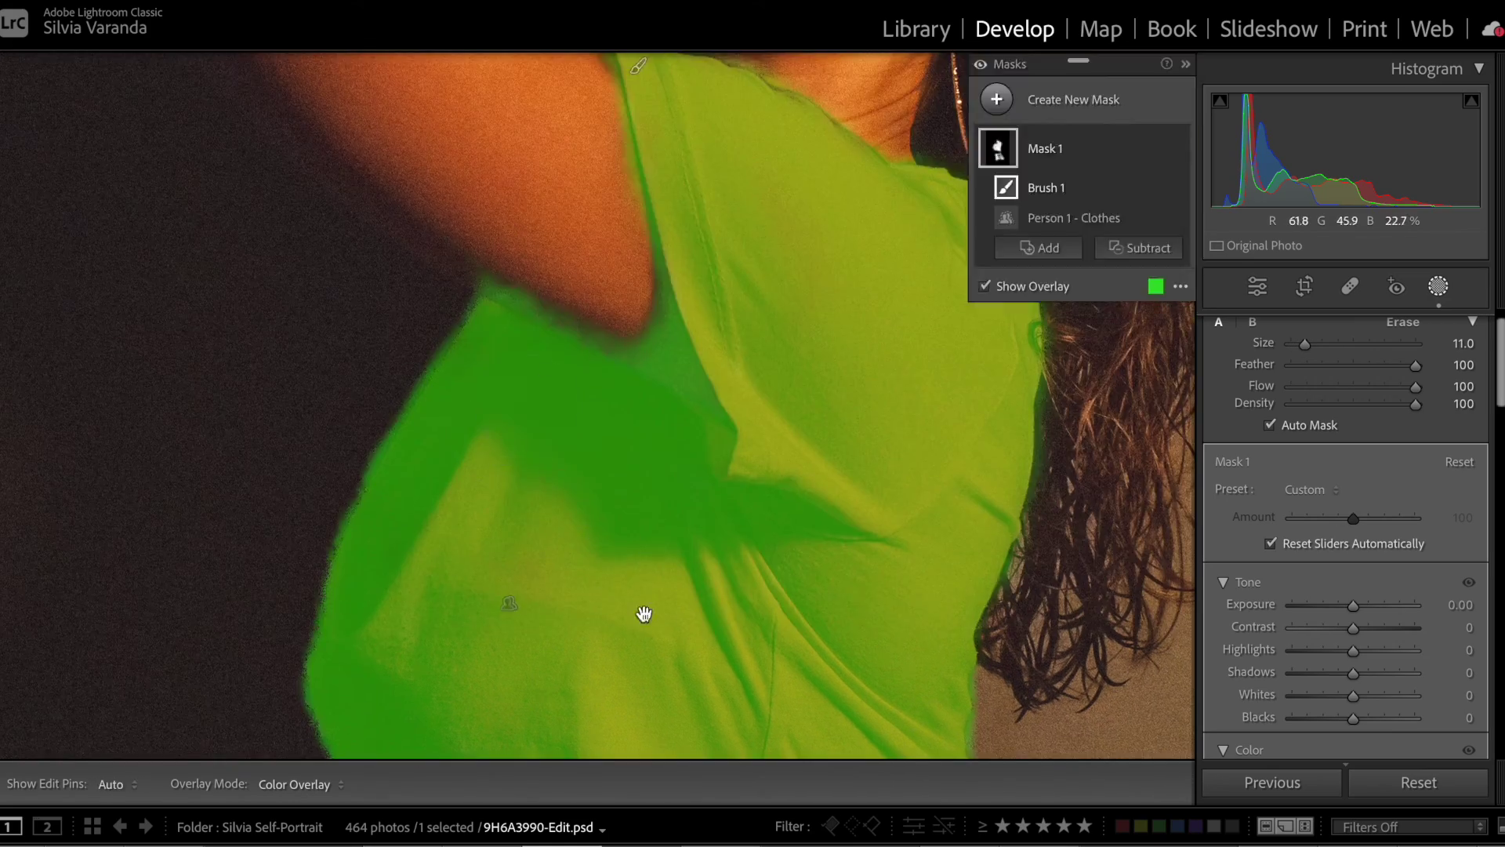
- Fill the remaining gaps on the shirt's lower front, side and bottom hem
left_click_drag(643, 615, 470, 117)
key("h")
left_click_drag(655, 182, 612, 243)
left_click_drag(671, 410, 747, 490)
- Paint the uncovered areas of the high-waisted shorts into the clothes mask
key("ctrl+minus")
left_click_drag(726, 439, 694, 423)
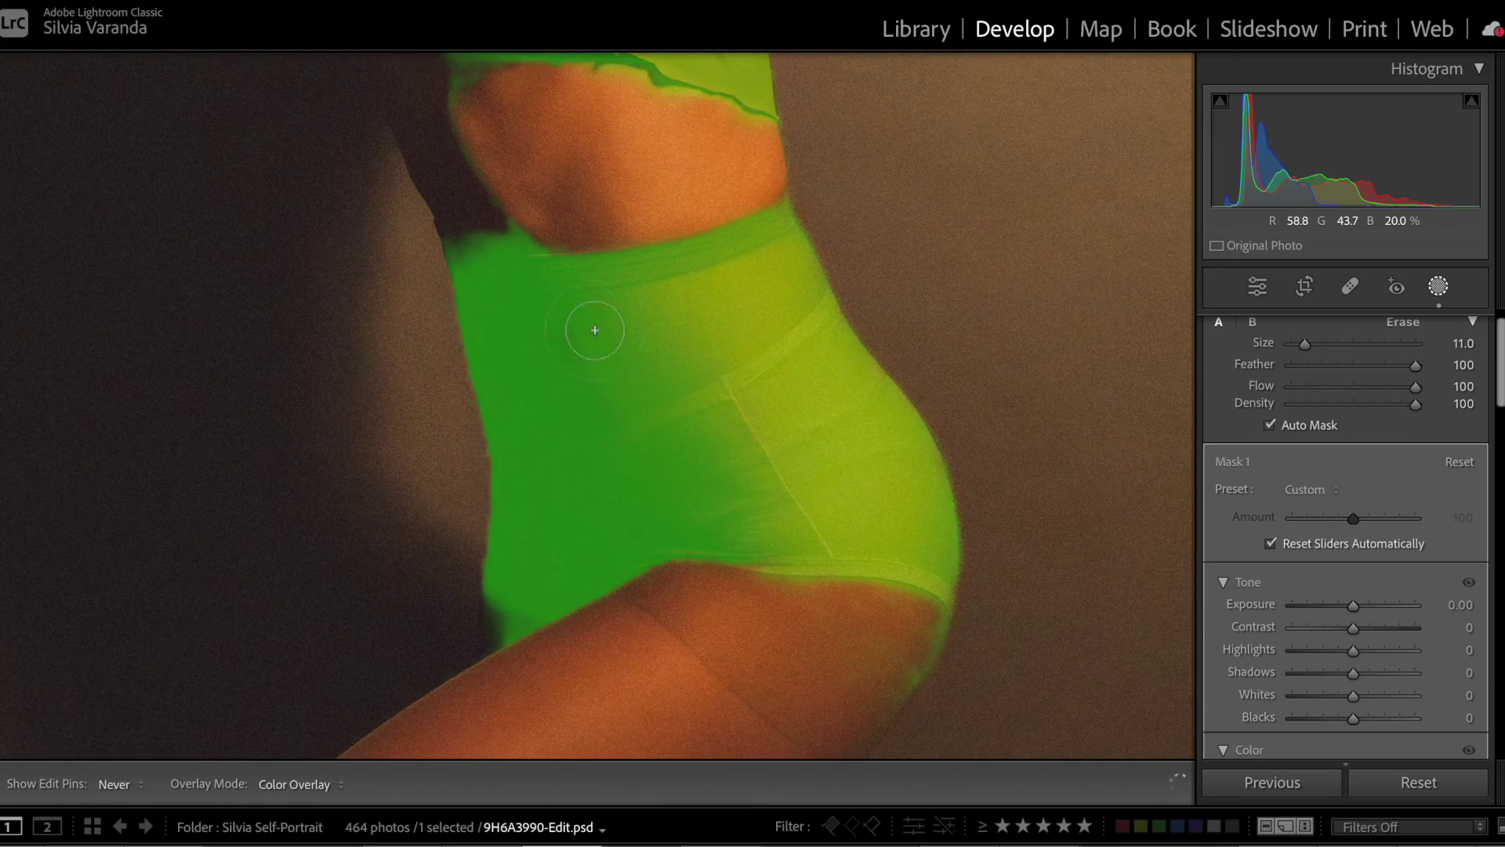
key("h")
left_click_drag(826, 520, 838, 486)
left_click_drag(687, 226, 705, 588)
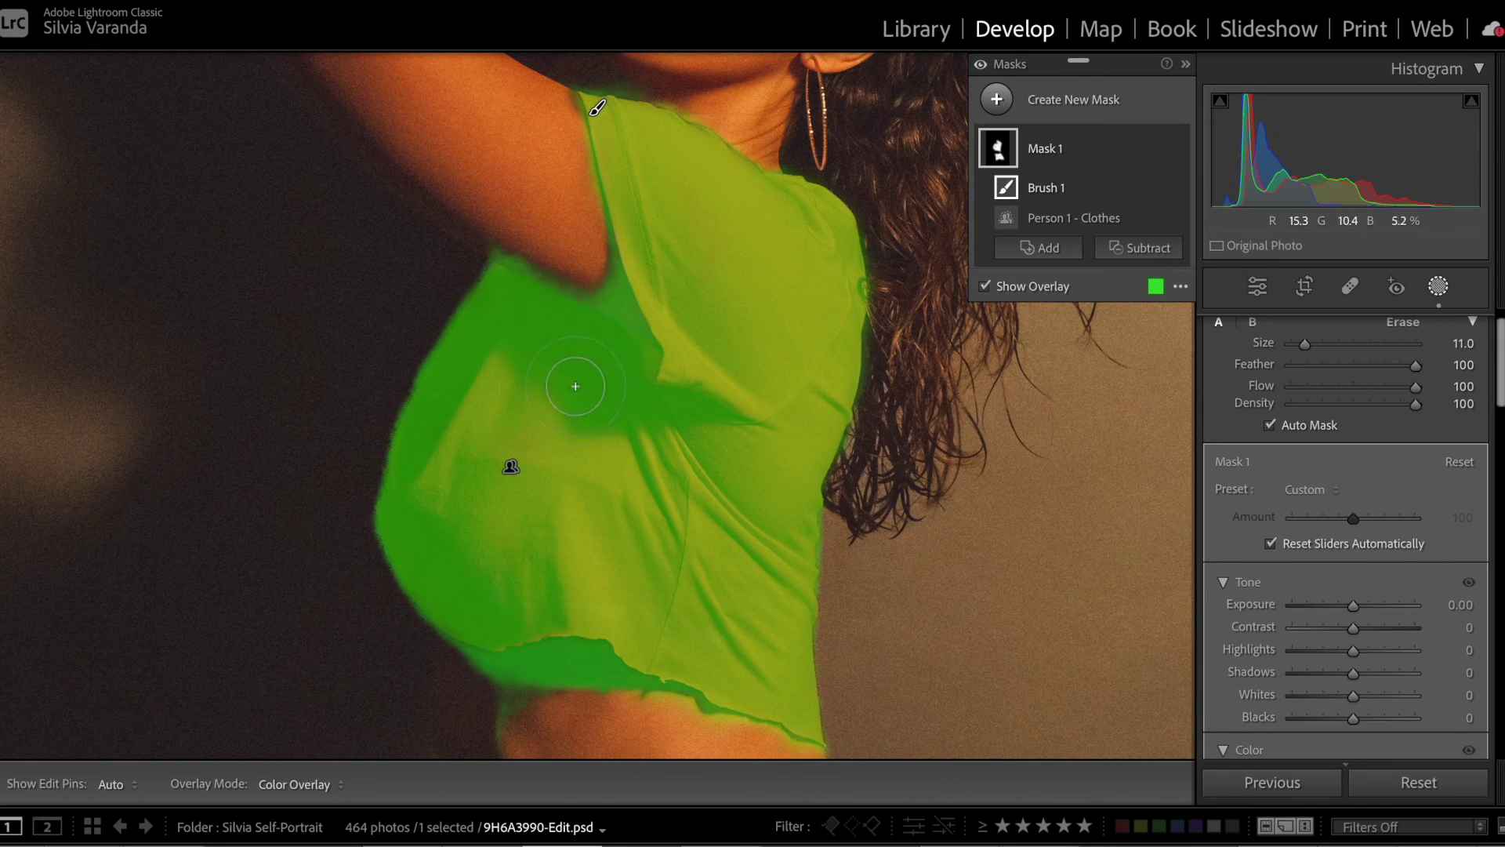
- Add a subtracting brush to Mask 1 and remove the overlay between the upper arm and the sleeve at size 6
left_click(1144, 250)
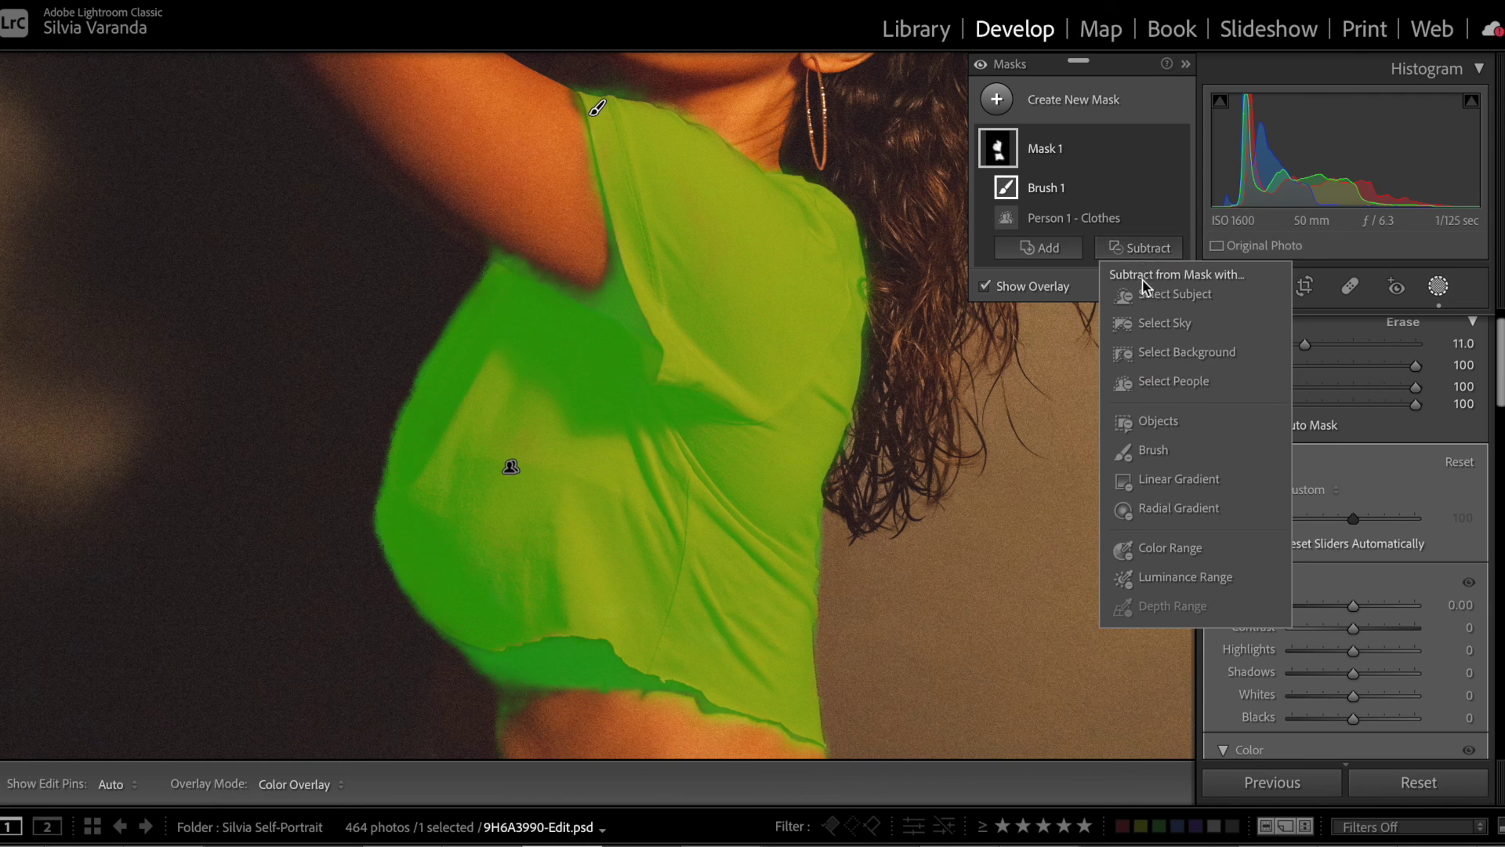
left_click(1147, 452)
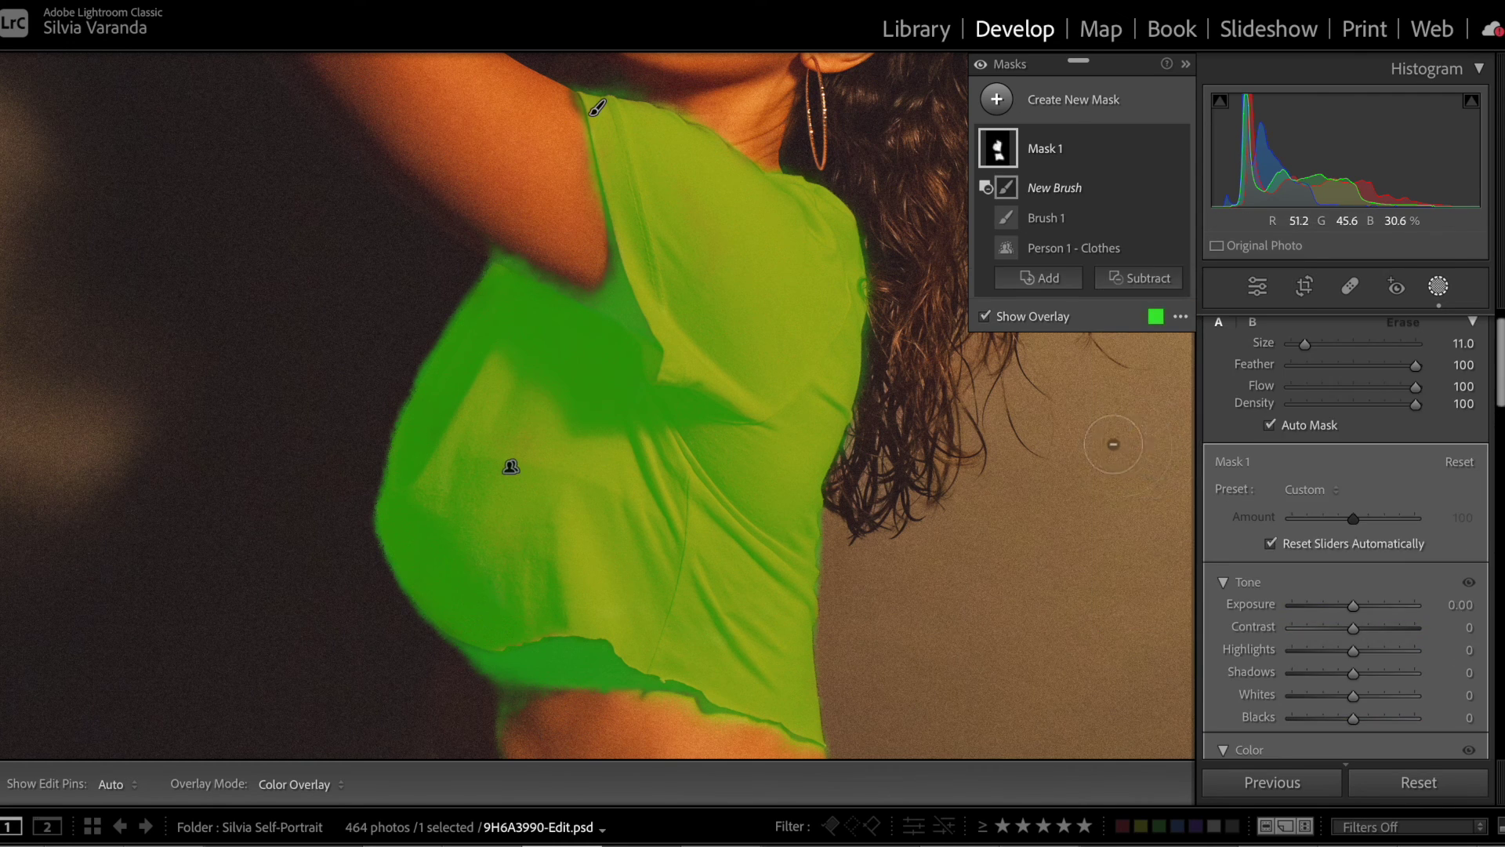
left_click_drag(642, 228, 620, 330)
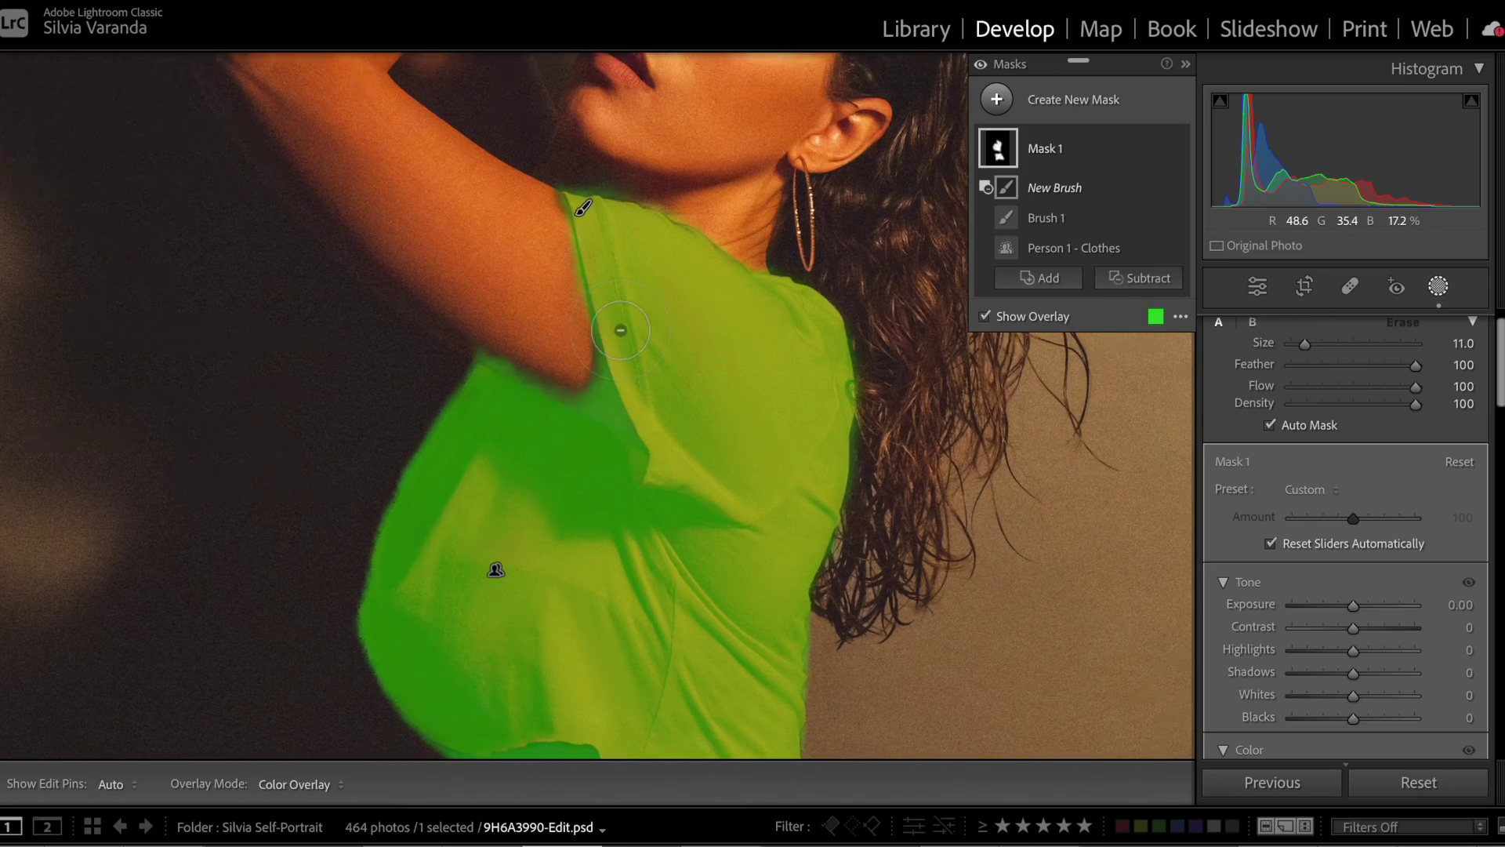
key("super+equal")
key("super+equal")
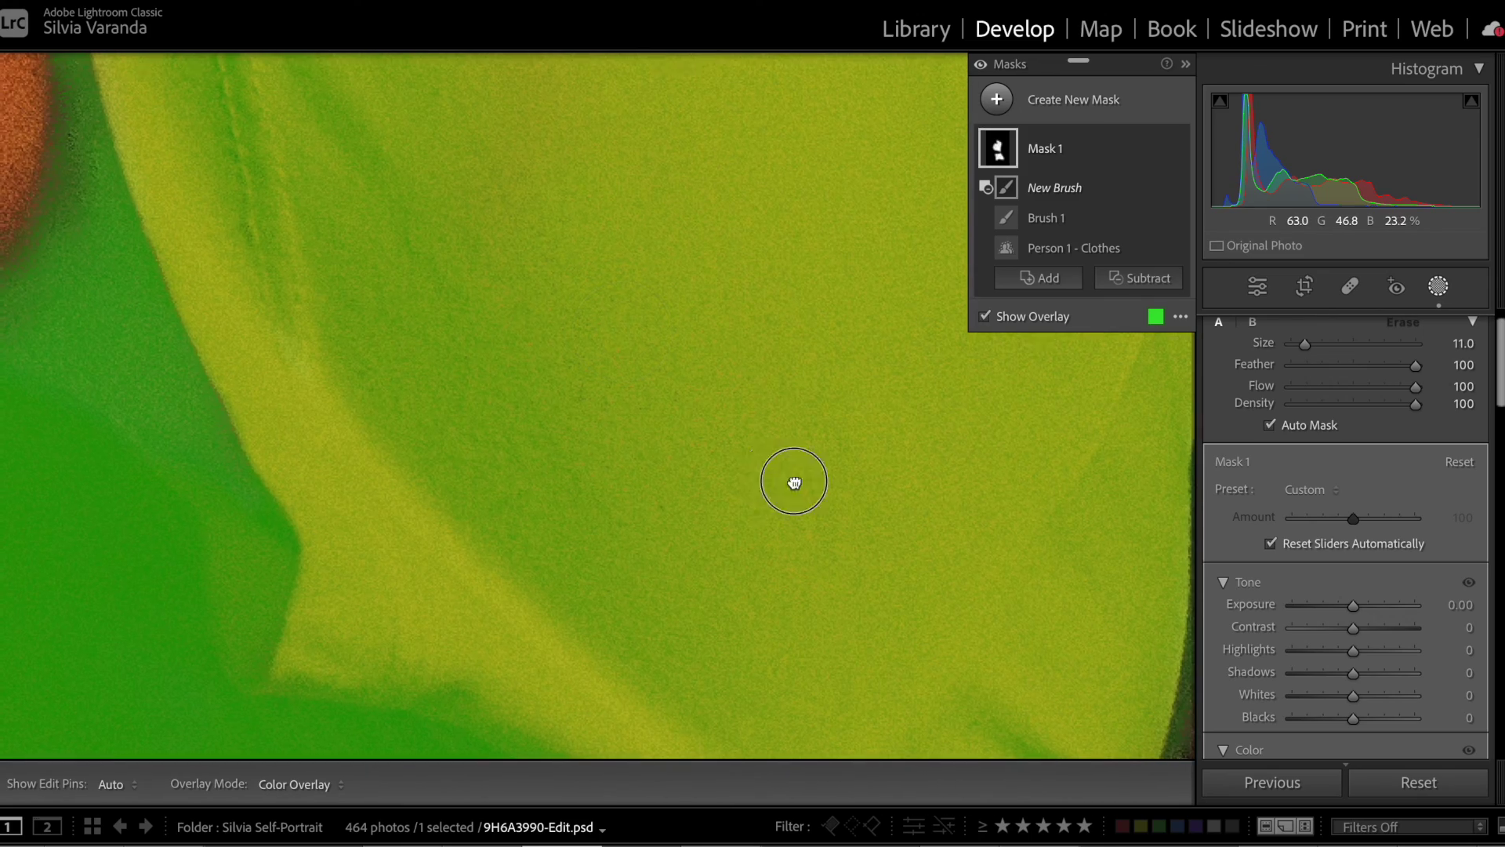
left_click_drag(798, 481, 1055, 517)
key("super+minus")
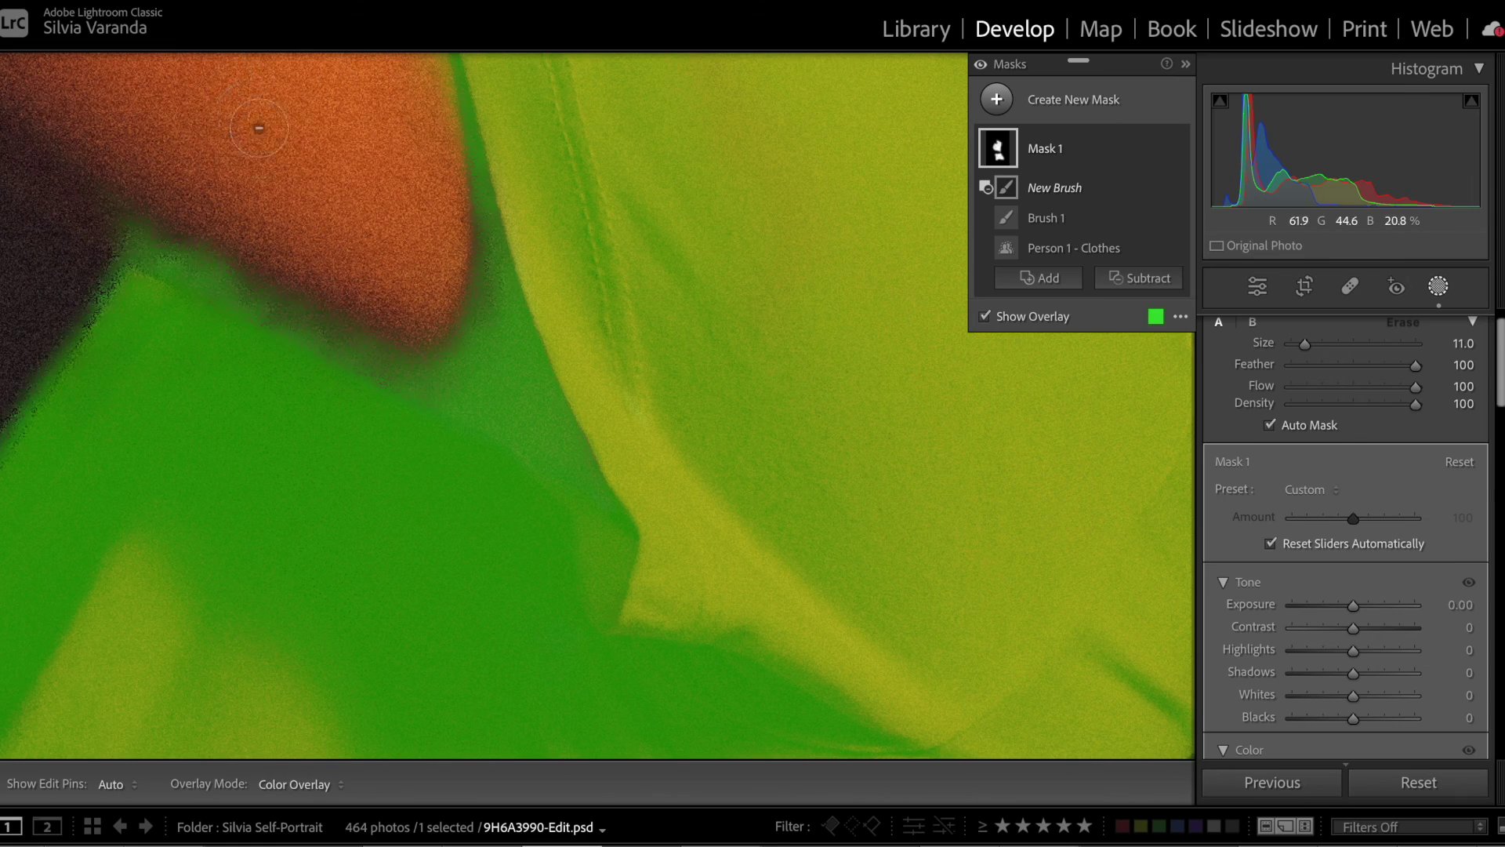
key("bracketleft")
key("bracketleft")
key("bracketleft")
mouse_move(501, 351)
left_mouse_down()
mouse_move(478, 297)
mouse_move(625, 614)
left_mouse_up()
left_click_drag(497, 62, 567, 324)
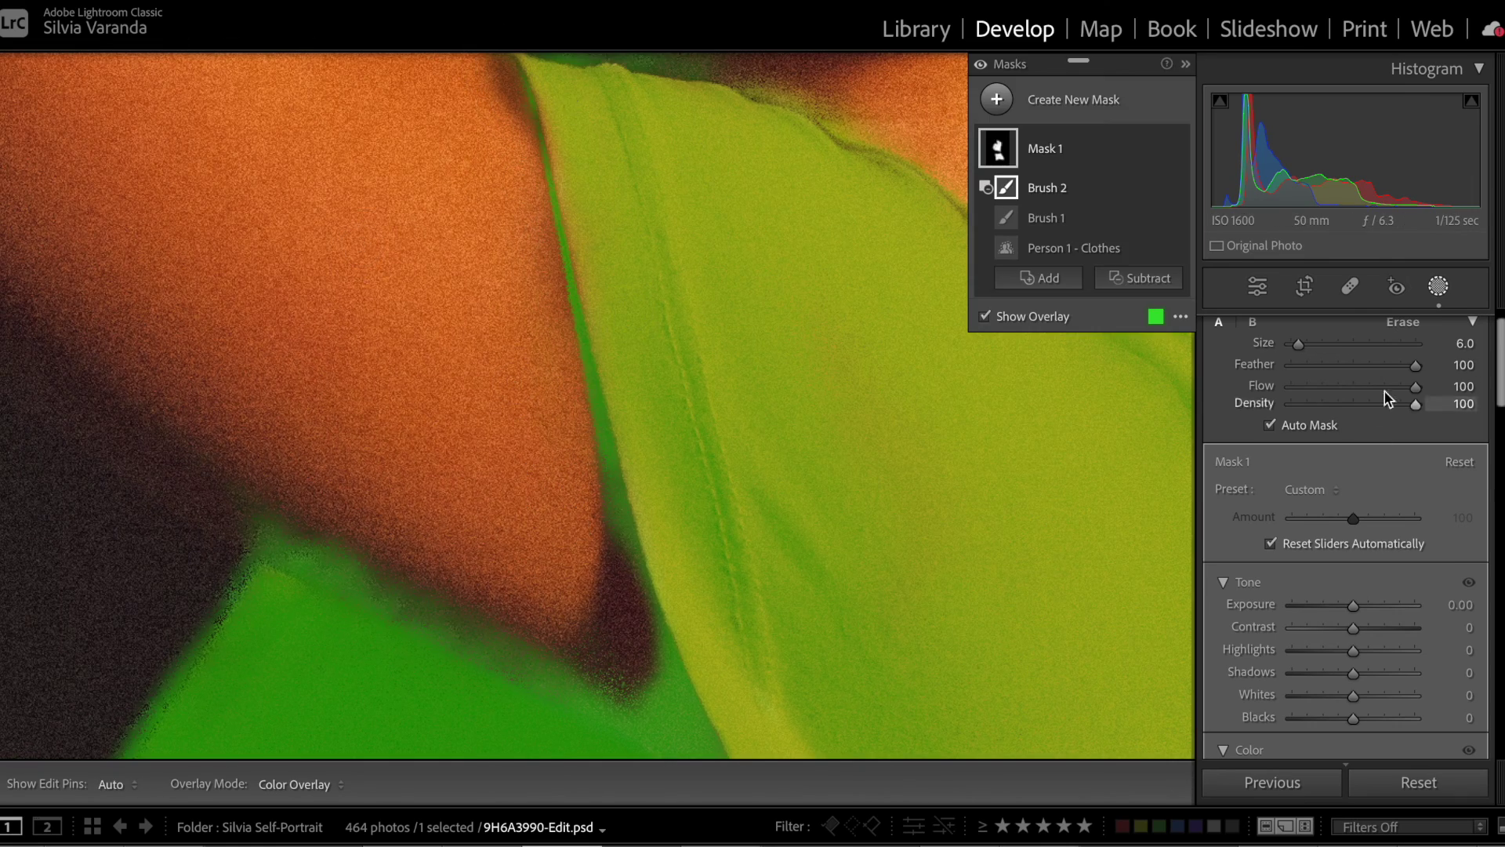
- Set the subtracting brush's feather to 59 and try removing the thin spill along the sleeve's arm-side edge
left_click_drag(1416, 366, 1365, 368)
key("bracketleft")
key("bracketleft")
mouse_move(616, 494)
left_mouse_down()
mouse_move(621, 567)
mouse_move(573, 305)
mouse_move(584, 389)
left_mouse_up()
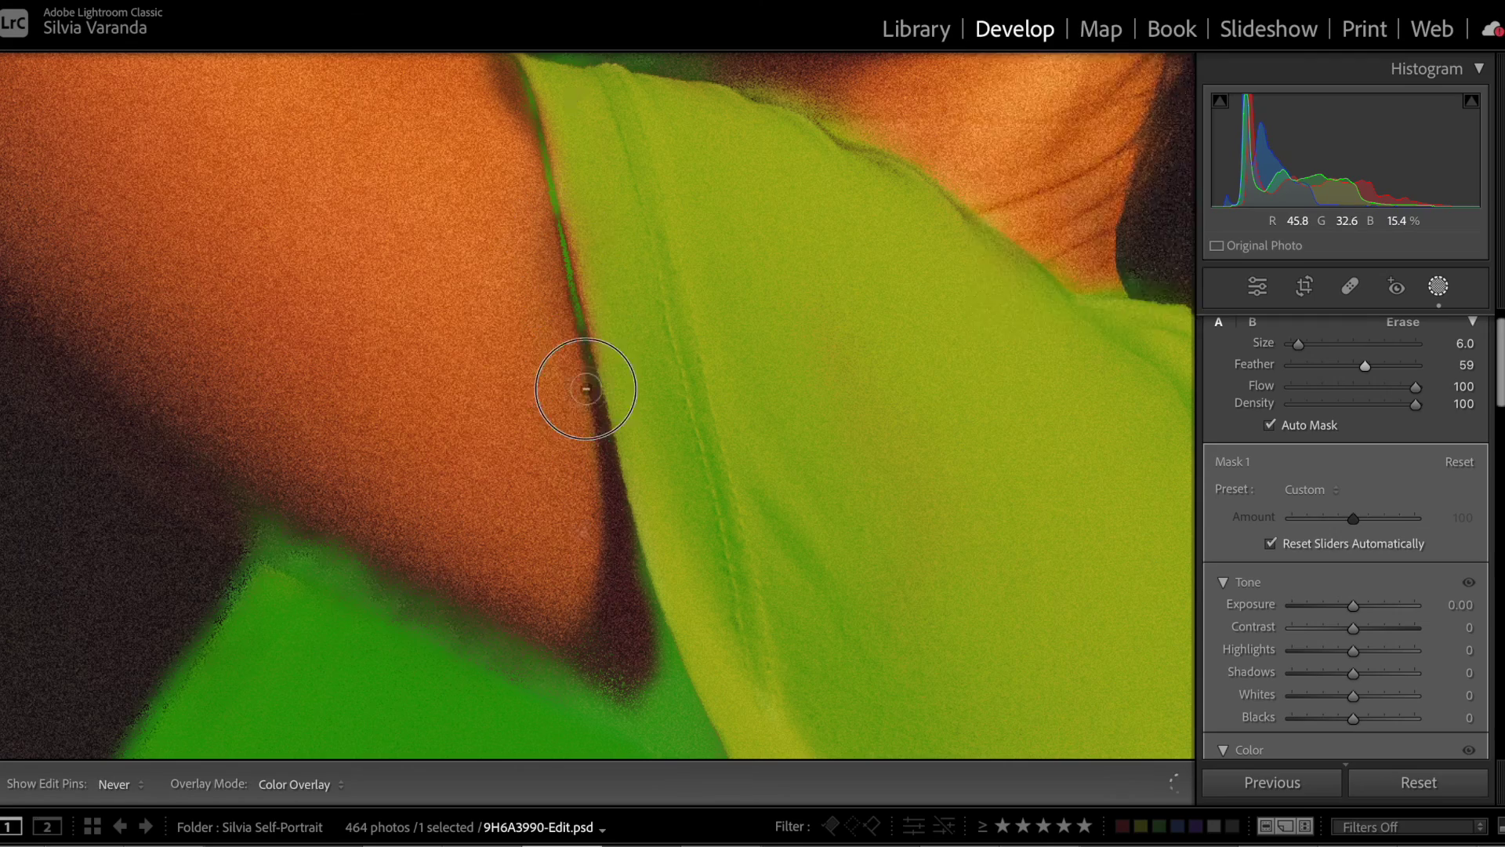
key("super+z")
left_click(1071, 223)
left_click(1011, 191)
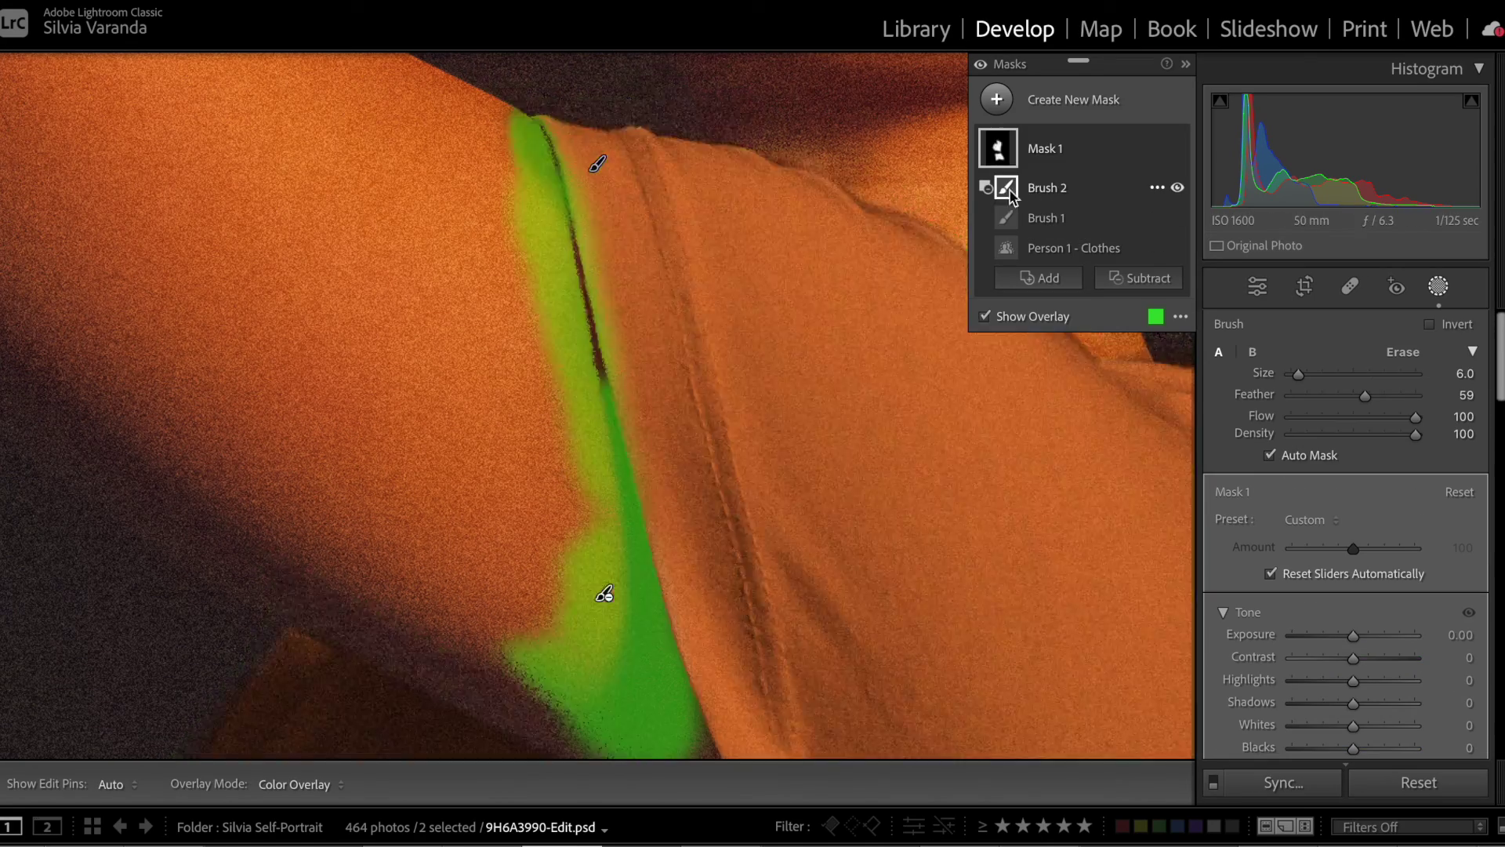
mouse_move(579, 355)
left_mouse_down()
mouse_move(567, 364)
mouse_move(604, 402)
mouse_move(603, 380)
mouse_move(615, 415)
left_mouse_up()
key("super+z")
- Subtract the narrow spill along the sleeve's arm-side edge up to the top of the shoulder, using a smaller brush
key("bracketleft")
key("bracketleft")
key("bracketleft")
key("bracketleft")
mouse_move(594, 315)
left_mouse_down()
mouse_move(565, 199)
mouse_move(581, 242)
left_mouse_up()
left_click(598, 164)
key("bracketright")
mouse_move(574, 184)
left_mouse_down()
mouse_move(591, 266)
mouse_move(527, 103)
left_mouse_up()
- Enlarge the subtracting brush and remove the spill above the shirt's shoulder and neckline
key("bracketright")
key("bracketright")
mouse_move(615, 119)
left_mouse_down()
mouse_move(746, 91)
mouse_move(650, 54)
left_mouse_up()
left_click_drag(773, 229, 521, 381)
mouse_move(495, 277)
left_mouse_down()
mouse_move(532, 313)
mouse_move(679, 376)
mouse_move(699, 346)
mouse_move(649, 340)
mouse_move(837, 472)
left_mouse_up()
- Subtract the spill around the back of the shoulder beside the hair
key("bracketright")
key("bracketright")
key("bracketright")
key("bracketleft")
key("bracketleft")
left_click_drag(905, 503, 943, 501)
mouse_move(998, 544)
left_mouse_down()
mouse_move(638, 282)
mouse_move(792, 385)
mouse_move(831, 547)
left_mouse_up()
mouse_move(871, 575)
left_mouse_down()
mouse_move(857, 377)
mouse_move(842, 546)
left_mouse_up()
mouse_move(828, 534)
left_mouse_down()
mouse_move(871, 344)
mouse_move(792, 667)
left_mouse_up()
- Reduce the brush size and clean the fine spill where the shirt's back edge meets the hair
key("bracketleft")
key("bracketleft")
key("bracketleft")
key("bracketleft")
left_click_drag(856, 205, 845, 227)
left_click_drag(834, 255, 845, 233)
- Enlarge the brush and subtract the spill along the middle of the shirt's back edge
left_click_drag(790, 749, 787, 460)
key("bracketright")
key("bracketright")
key("bracketright")
left_click_drag(812, 320, 739, 490)
mouse_move(709, 614)
left_mouse_down()
mouse_move(763, 423)
mouse_move(781, 435)
mouse_move(779, 555)
mouse_move(832, 427)
left_mouse_up()
key("x")
key("ctrl+z")
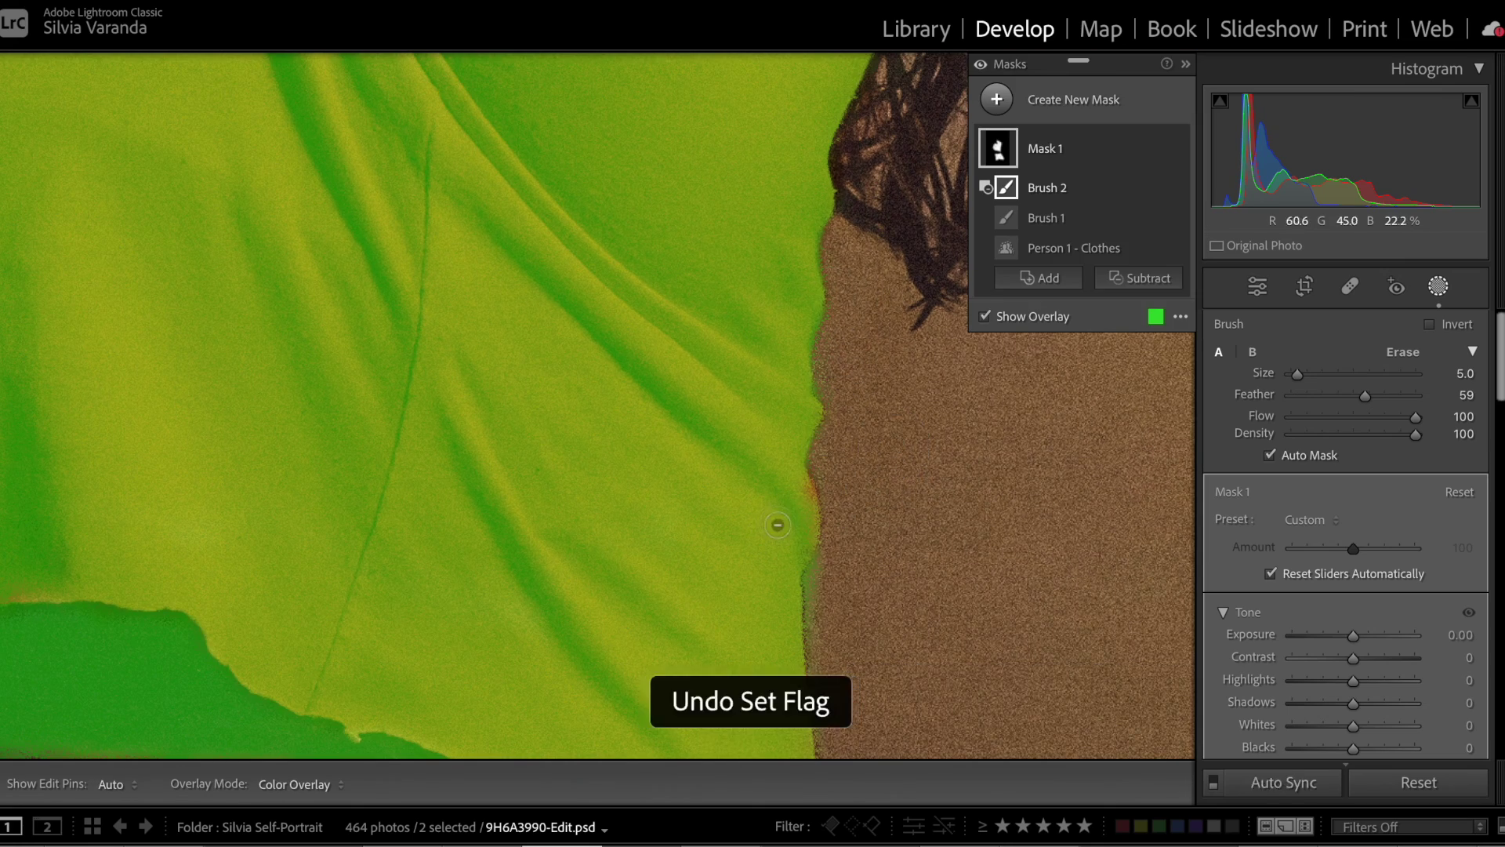
key("ctrl+z")
- Subtract the spill outside the shirt's lower back edge with the brush at size 5
left_click_drag(839, 475, 829, 574)
left_click_drag(835, 620, 847, 463)
left_click_drag(836, 549, 834, 635)
left_click_drag(872, 638, 868, 460)
- Subtract the overlay from the dark side of the waist and along the front end of the shirt's hem
mouse_move(839, 612)
left_mouse_down()
mouse_move(854, 679)
mouse_move(1188, 671)
left_mouse_up()
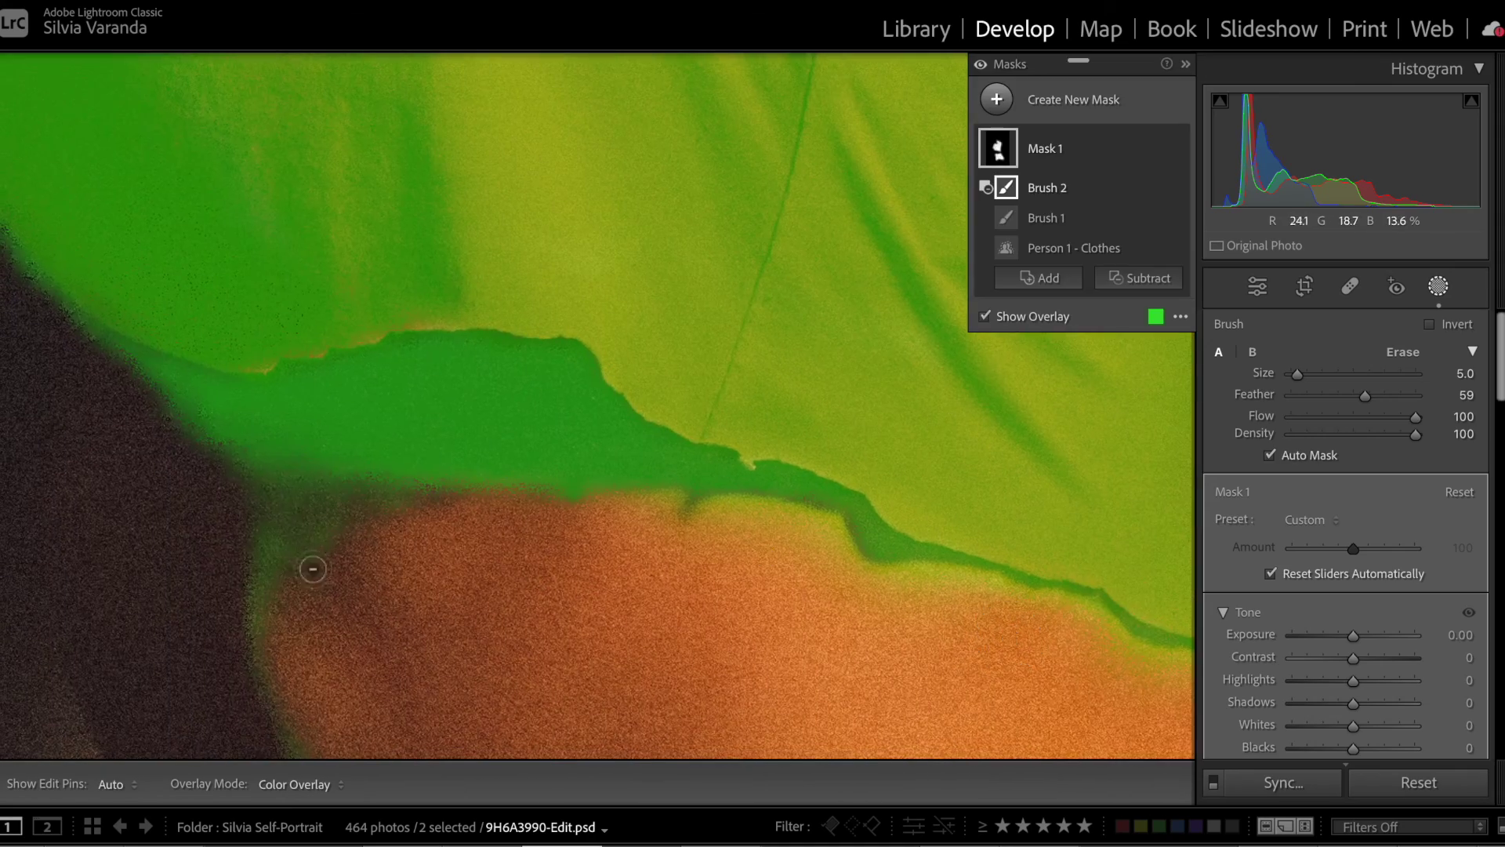
mouse_move(236, 577)
left_mouse_down()
mouse_move(251, 549)
mouse_move(353, 553)
left_mouse_up()
mouse_move(118, 350)
left_mouse_down()
mouse_move(134, 384)
mouse_move(158, 364)
mouse_move(443, 467)
left_mouse_up()
key("bracketleft")
key("bracketleft")
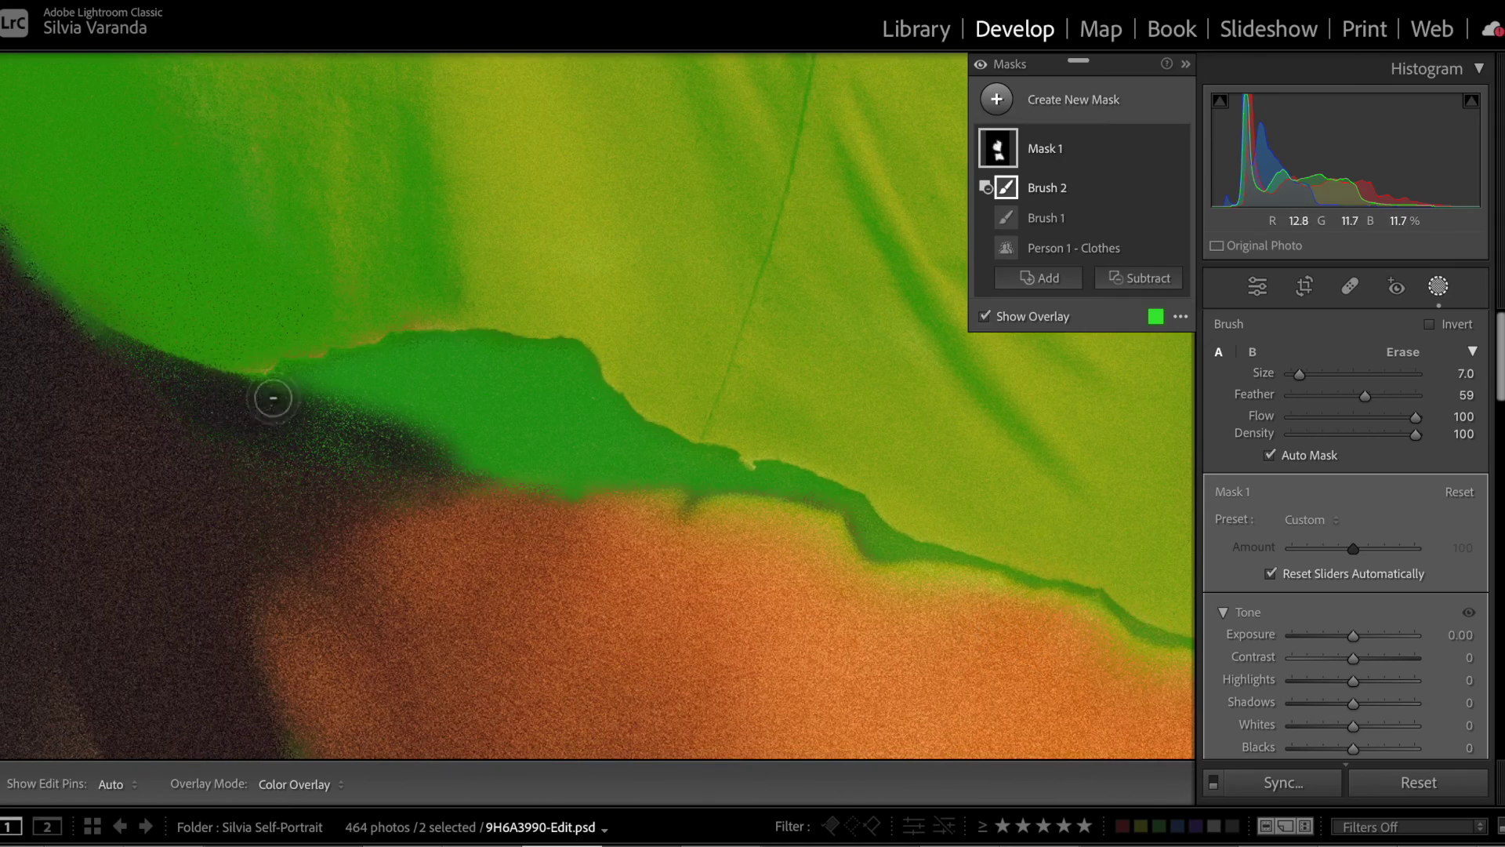
key("h")
mouse_move(269, 393)
left_mouse_down()
mouse_move(316, 376)
mouse_move(370, 403)
mouse_move(365, 424)
mouse_move(261, 452)
mouse_move(356, 363)
mouse_move(519, 376)
mouse_move(552, 352)
left_mouse_up()
- Enlarge the brush and subtract the overlay from the shadow beneath the front part of the hem
key("bracketright")
key("bracketright")
key("bracketright")
mouse_move(299, 452)
left_mouse_down()
mouse_move(514, 386)
mouse_move(468, 500)
mouse_move(420, 456)
left_mouse_up()
key("bracketleft")
key("bracketleft")
left_click_drag(117, 348, 441, 543)
mouse_move(290, 427)
left_mouse_down()
mouse_move(188, 336)
mouse_move(318, 522)
left_mouse_up()
- Subtract the overlay from the shadow below the middle of the hem with the brush at size 8
key("h")
key("h")
scroll(612, 403, "down", 5)
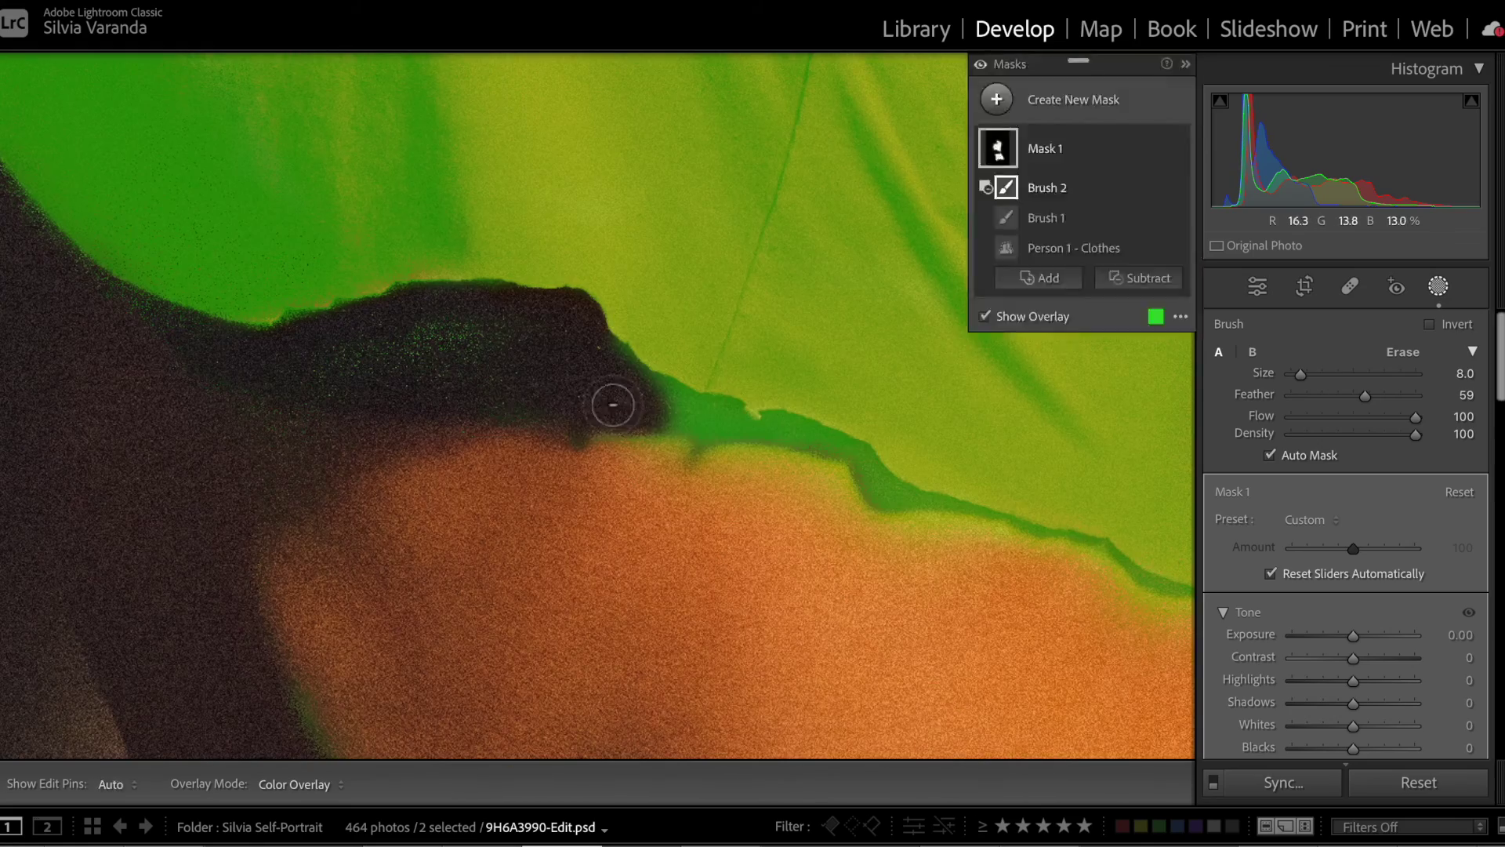
key("h")
mouse_move(679, 411)
left_mouse_down()
mouse_move(787, 467)
mouse_move(721, 443)
mouse_move(780, 481)
left_mouse_up()
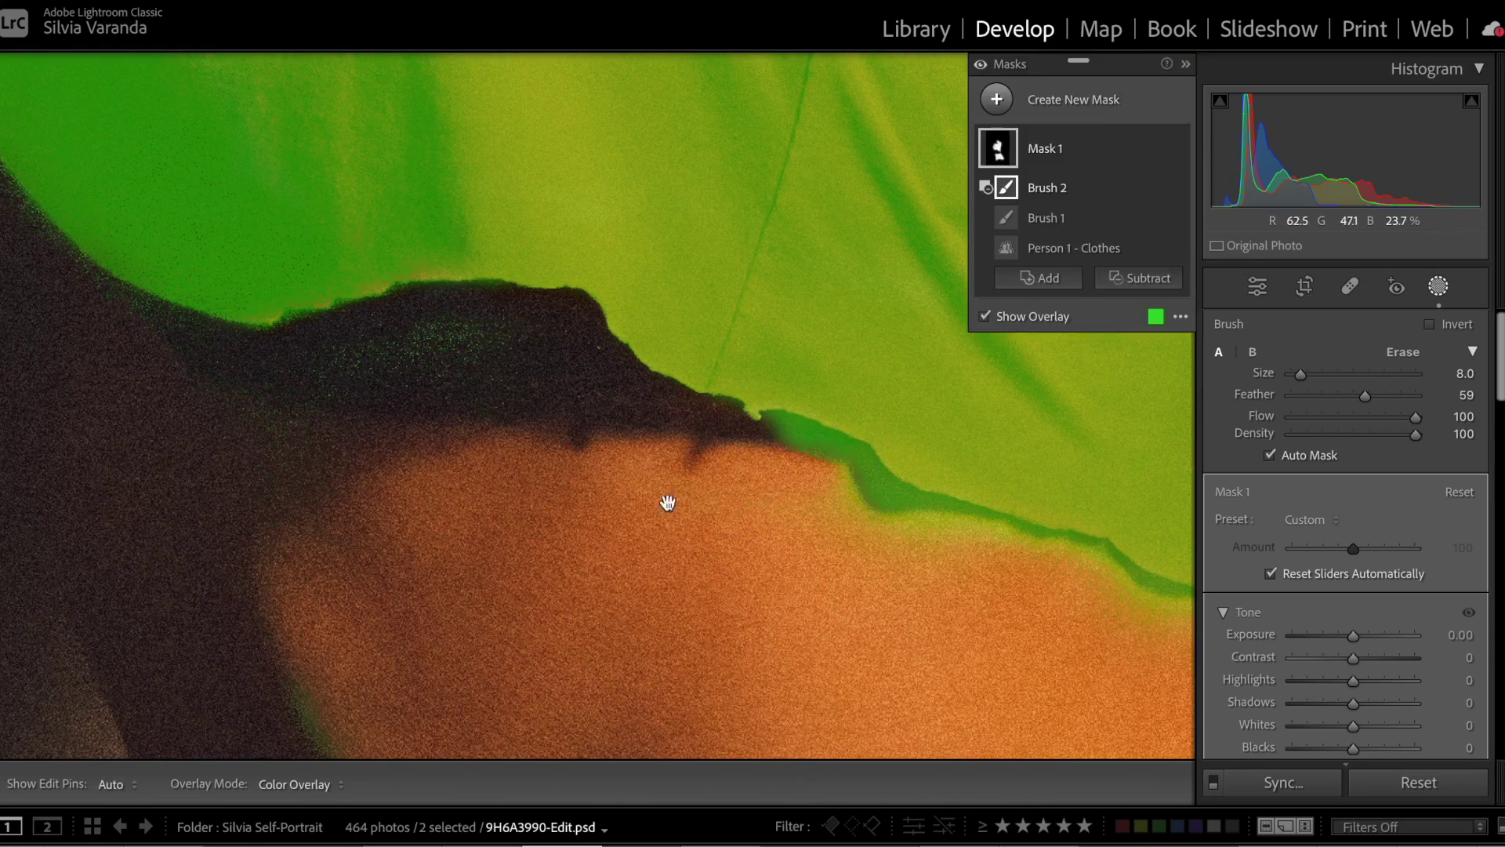
- Subtract the spill on the skin below the hem toward its back corner with the brush at size 5
left_click_drag(669, 504, 323, 436)
mouse_move(439, 369)
left_mouse_down()
mouse_move(524, 410)
mouse_move(440, 439)
mouse_move(676, 461)
mouse_move(634, 471)
left_mouse_up()
key("ctrl+z")
key("ctrl+z")
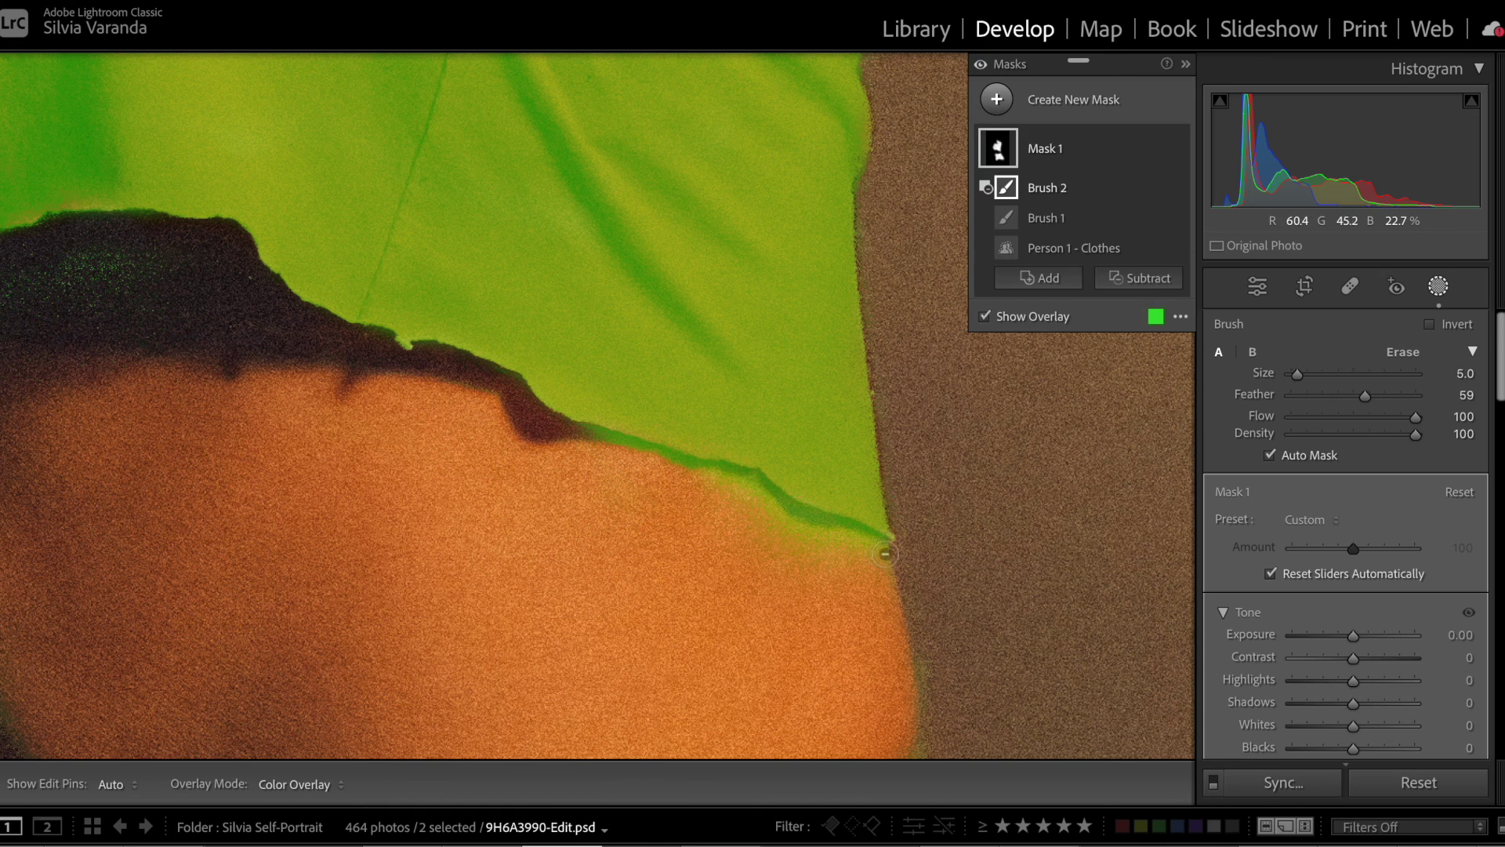
left_click_drag(885, 553, 767, 542)
- Reduce the brush to size 1 and subtract the thin remaining strip along the hem up to its back corner
scroll(689, 525, "up", 5)
mouse_move(533, 490)
left_mouse_down()
mouse_move(457, 477)
mouse_move(433, 407)
left_mouse_up()
scroll(437, 409, "down", 5)
mouse_move(592, 457)
left_mouse_down()
mouse_move(655, 462)
mouse_move(636, 458)
left_mouse_up()
scroll(630, 455, "down", 4)
mouse_move(630, 455)
left_mouse_down()
mouse_move(784, 486)
mouse_move(650, 446)
left_mouse_up()
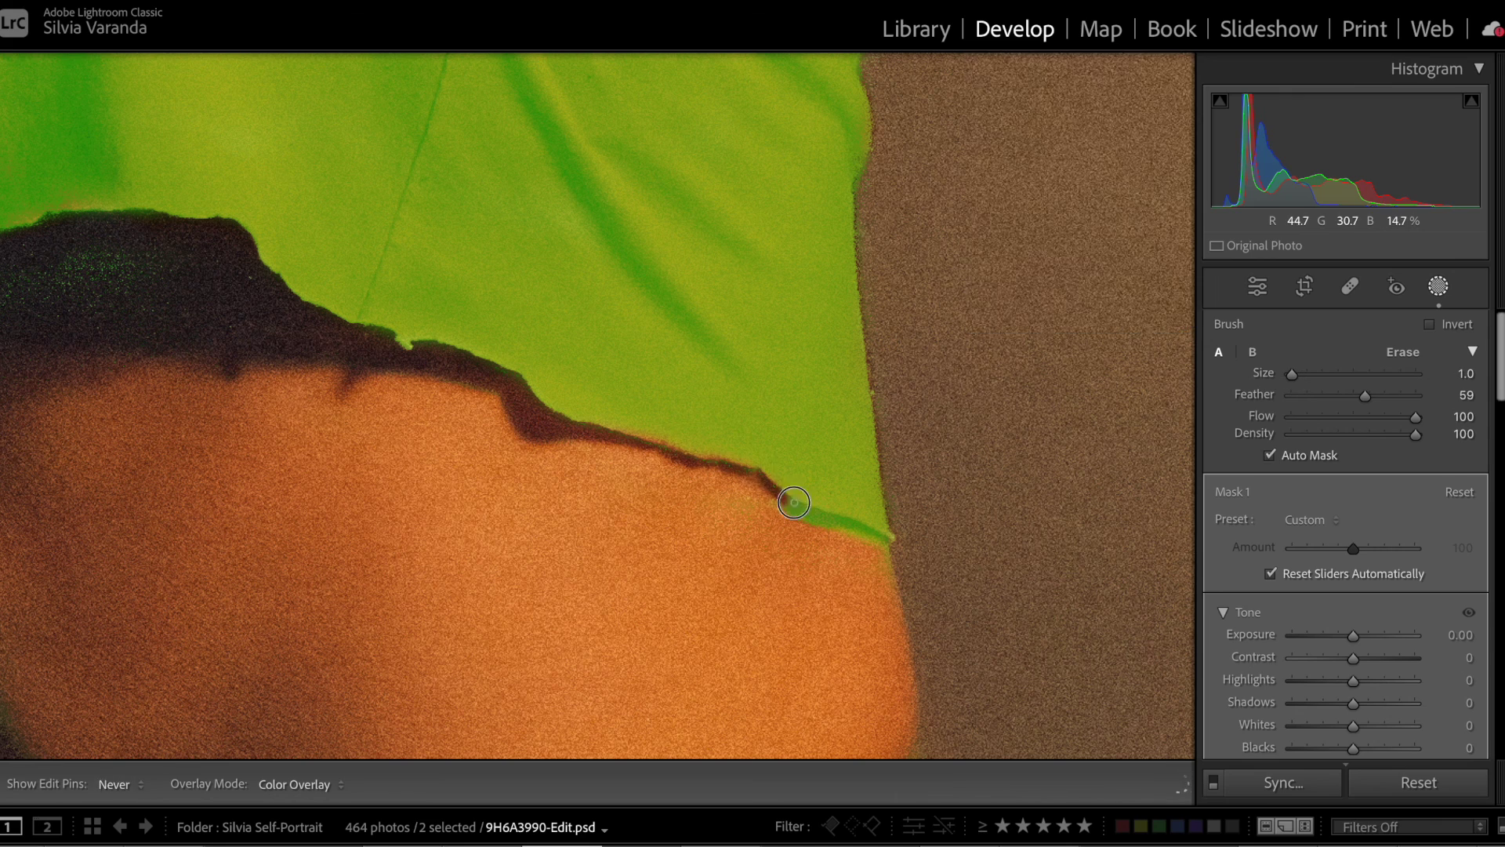
left_click_drag(793, 502, 850, 535)
- Switch to the adding brush Brush 1, reduce it to size 3 and touch up the shirt's hem edge
key("h")
scroll(607, 407, "up", 6)
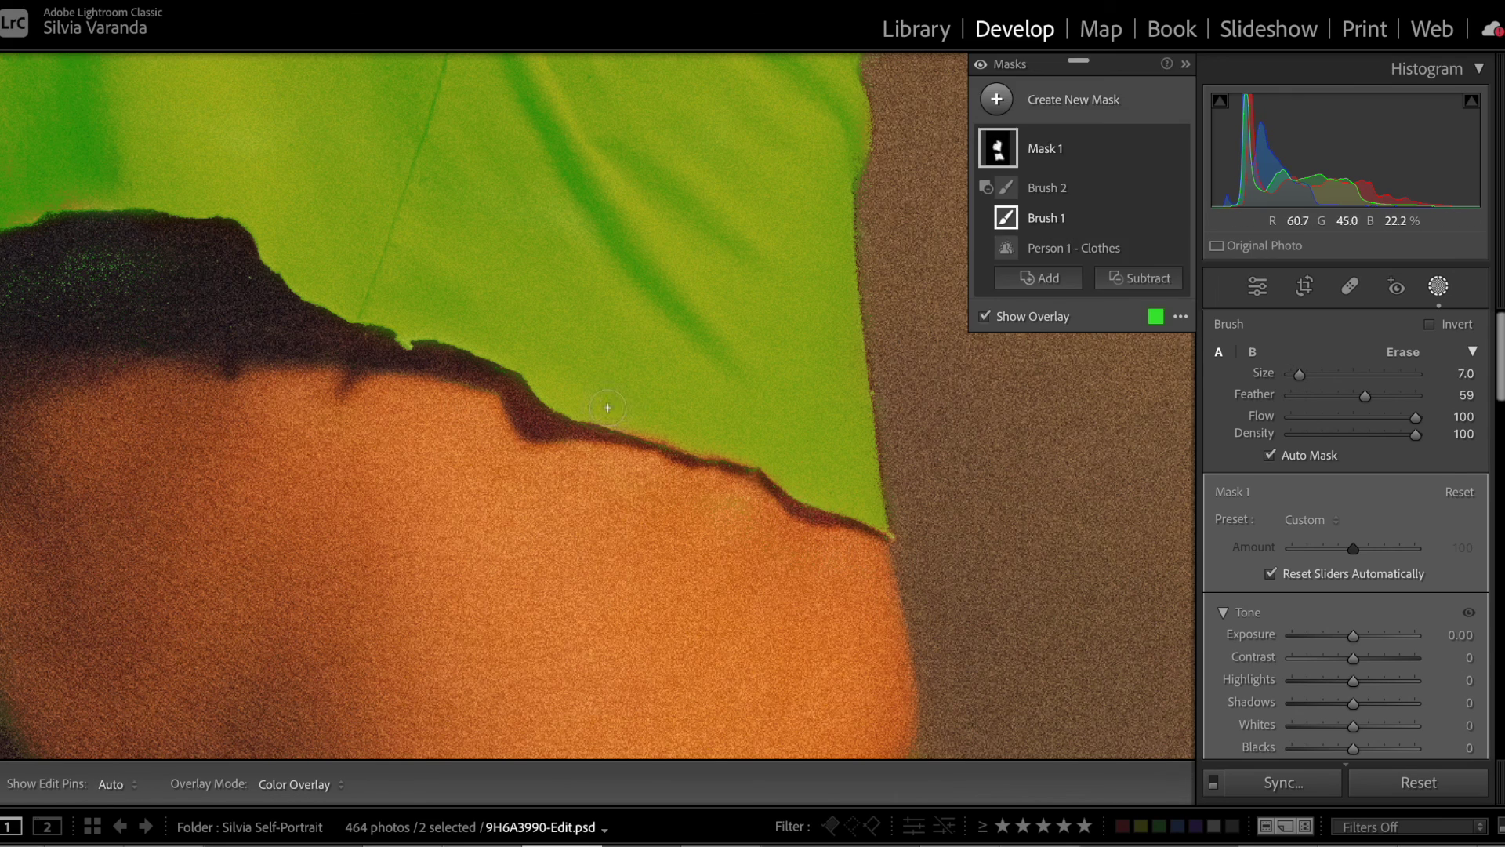
key("h")
scroll(632, 433, "down", 5)
key("h")
scroll(668, 441, "up", 8)
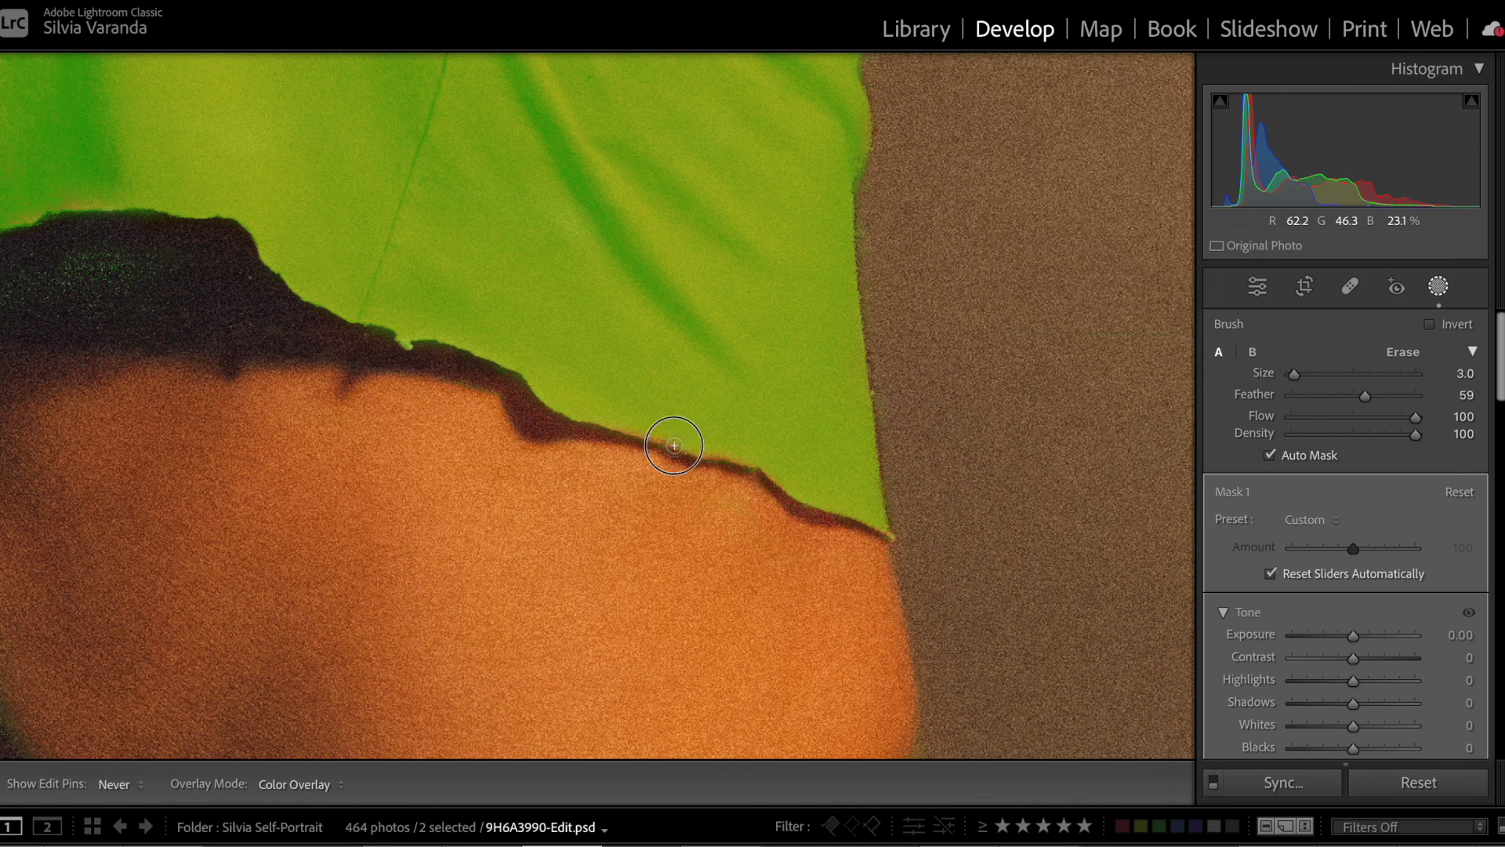
key("h")
key("h")
key("h")
- Subtract the overlay from the dark gap between the upper arm and the sleeve down to the armpit fold
key("z")
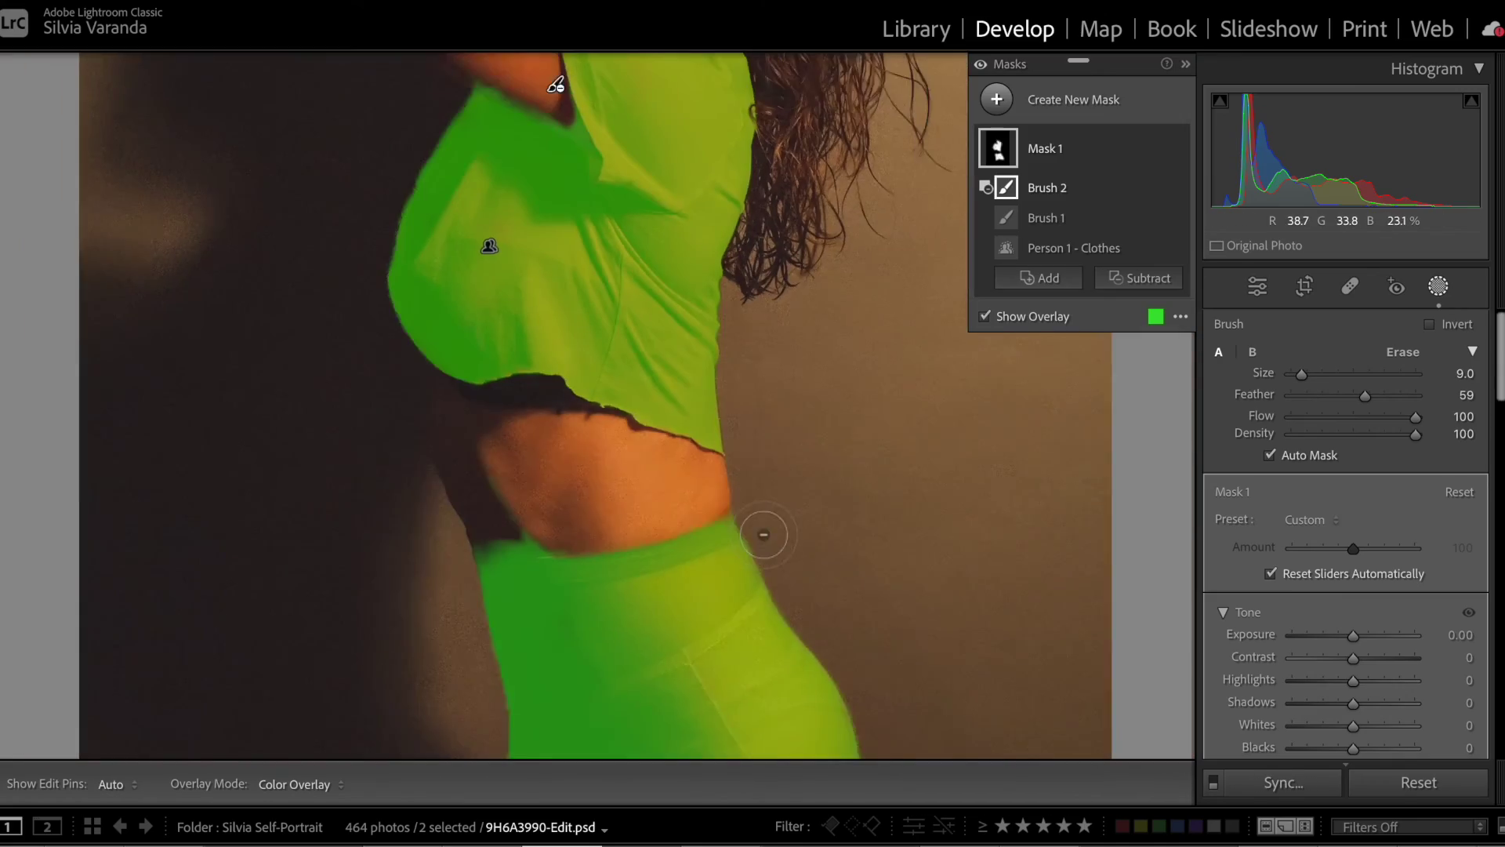
mouse_move(502, 66)
left_mouse_down()
mouse_move(490, 252)
mouse_move(657, 534)
mouse_move(529, 421)
left_mouse_up()
key("z")
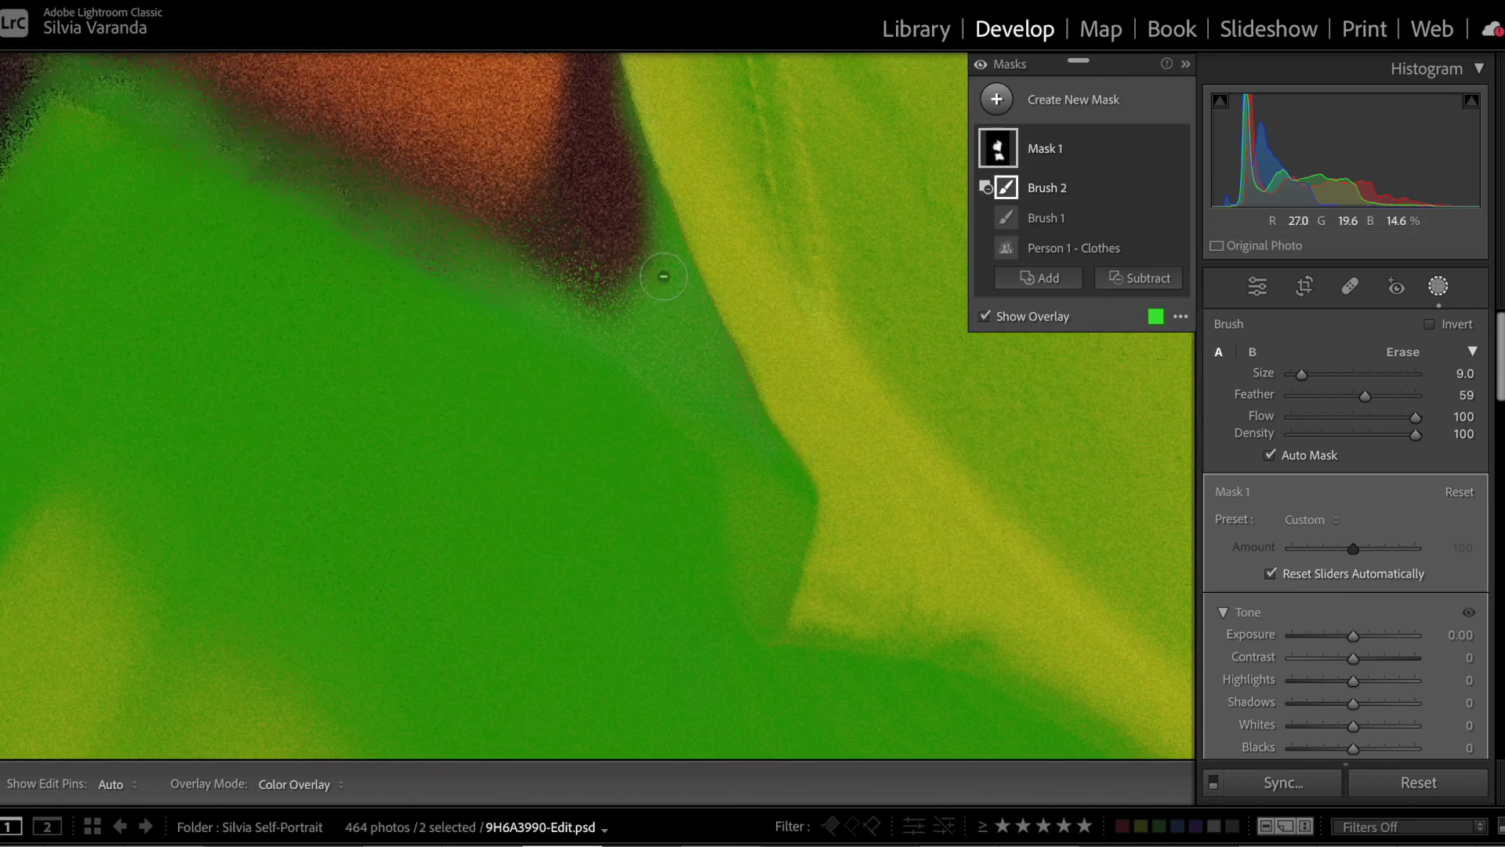
scroll(659, 236, "down", 2)
mouse_move(654, 147)
left_mouse_down()
mouse_move(661, 262)
mouse_move(712, 386)
left_mouse_up()
mouse_move(581, 269)
left_mouse_down()
mouse_move(725, 384)
mouse_move(672, 326)
mouse_move(616, 313)
left_mouse_up()
mouse_move(682, 368)
left_mouse_down()
mouse_move(730, 449)
mouse_move(792, 505)
mouse_move(764, 594)
left_mouse_up()
- Try to restore the shirt at the tip of the armpit gap with the adding brush
scroll(764, 522, "up", 1)
key("ctrl+z")
key("h")
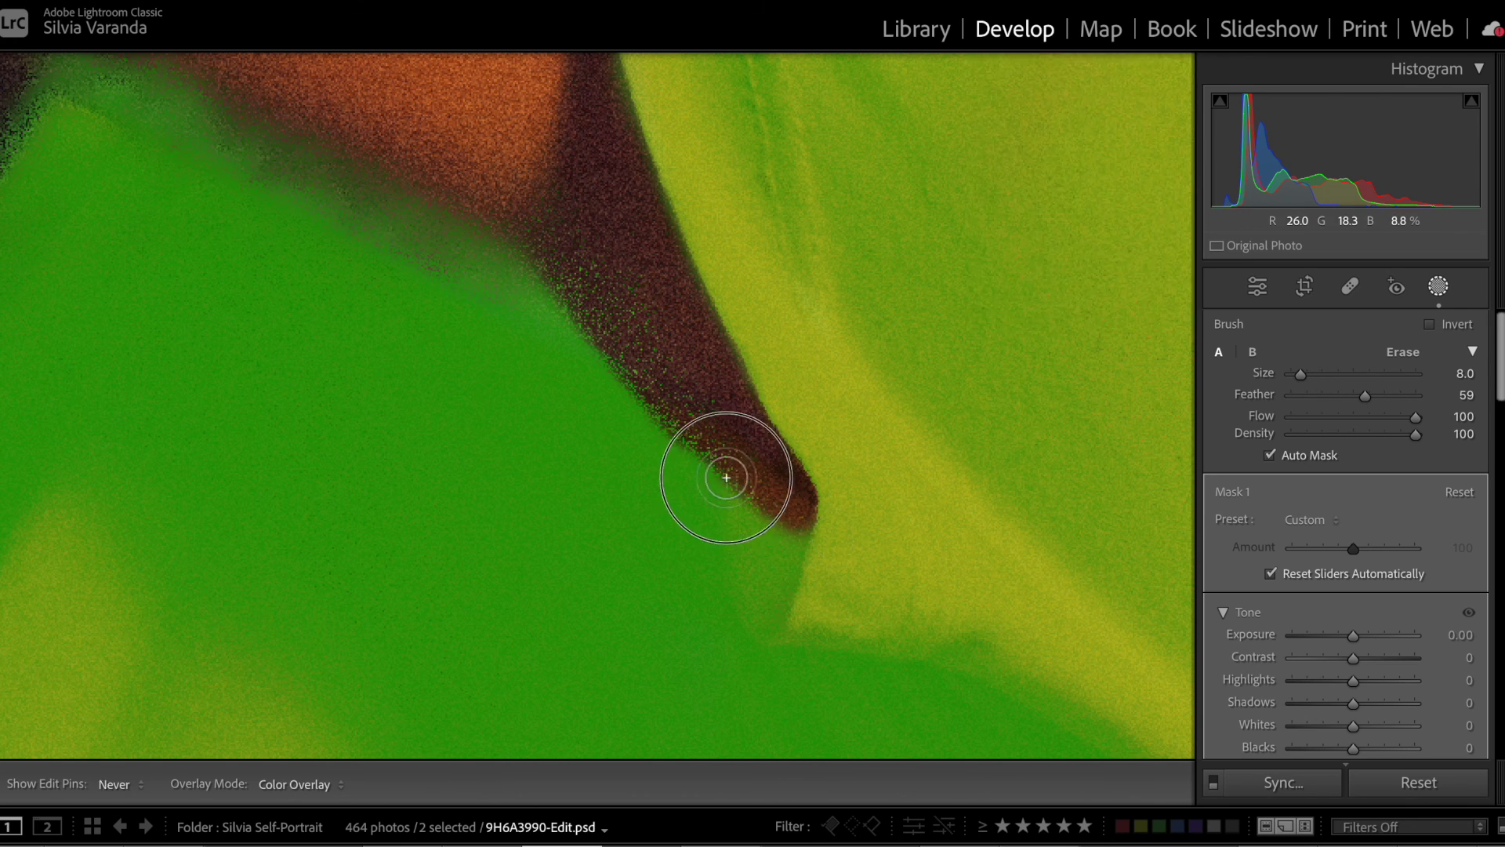
key("h")
left_click(1046, 218)
key("h")
key("h")
left_click_drag(746, 481, 792, 505)
key("ctrl+z")
scroll(679, 504, "down", 2)
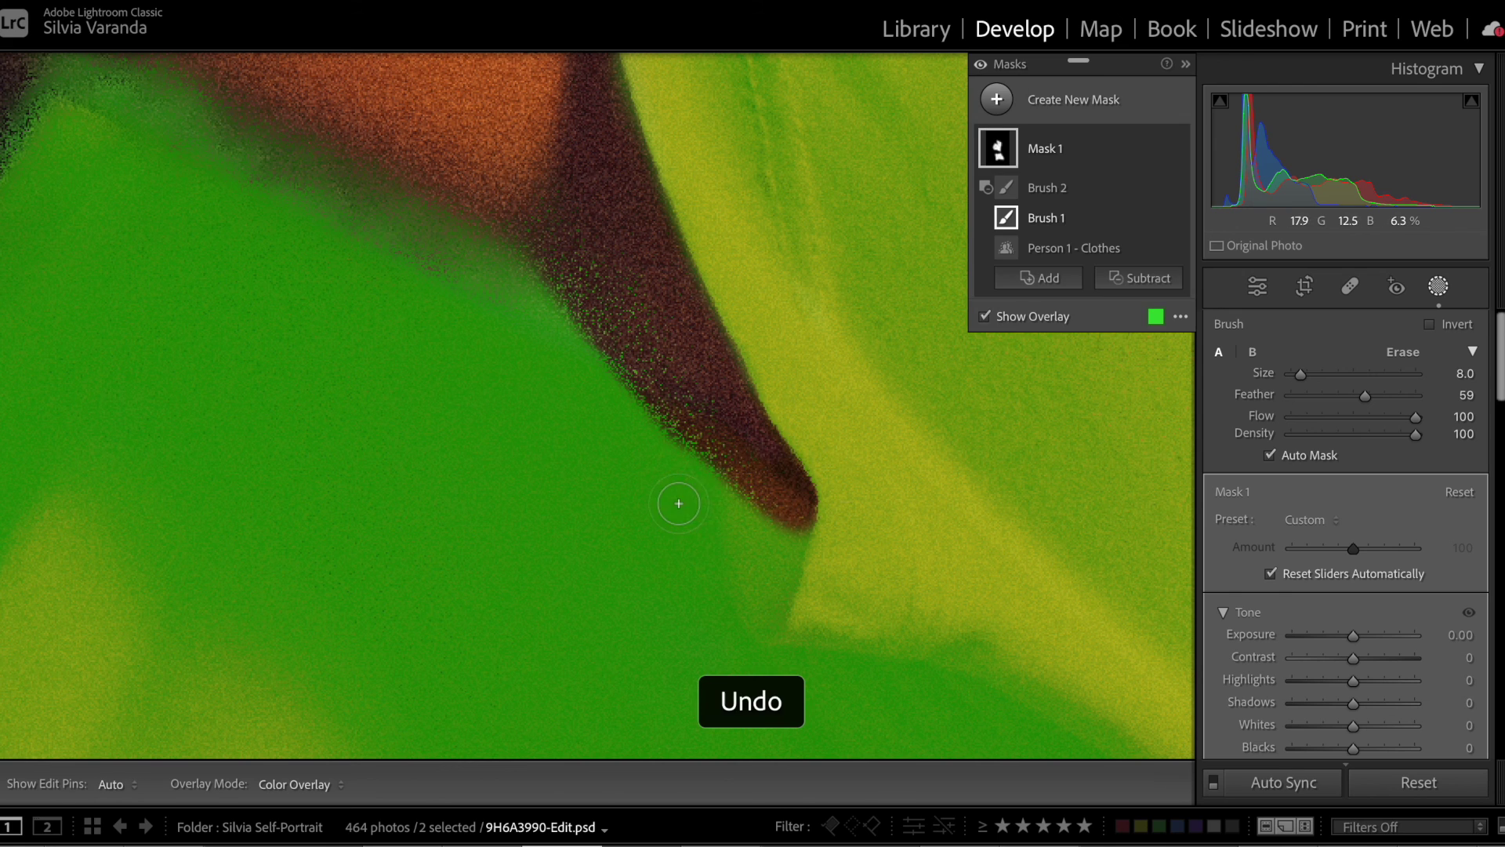
key("ctrl+z")
key("ctrl+z")
- Return to the subtracting brush Brush 2 and clean the armpit gap and the shirt's edge beneath the upper arm
left_click(1037, 186)
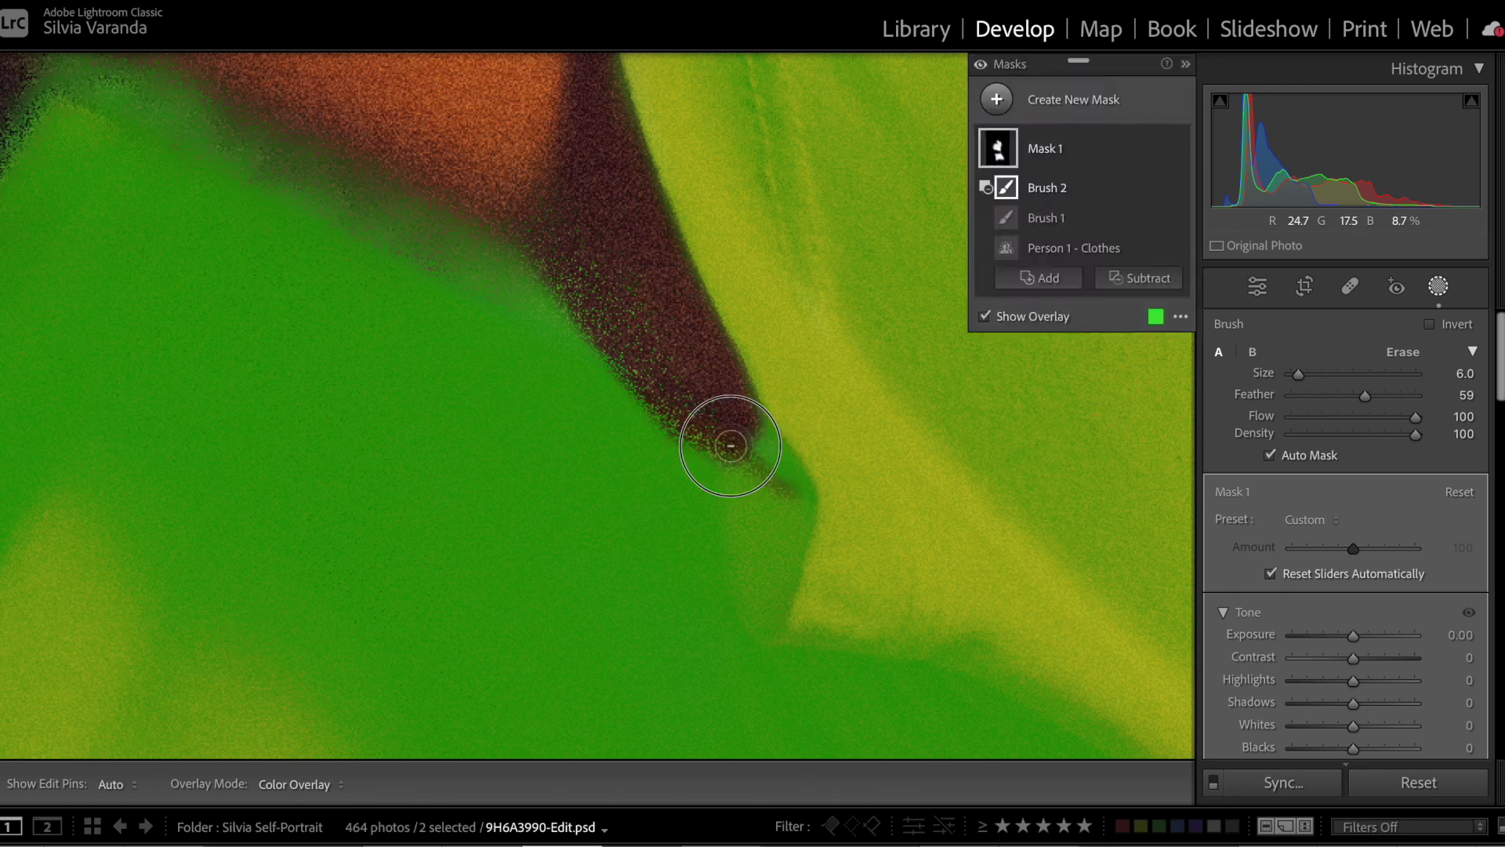
left_click_drag(729, 444, 763, 438)
scroll(405, 152, "up", 2)
left_click_drag(480, 232, 731, 360)
mouse_move(487, 255)
left_mouse_down()
mouse_move(295, 189)
mouse_move(664, 343)
mouse_move(625, 350)
mouse_move(895, 489)
mouse_move(731, 377)
mouse_move(883, 466)
mouse_move(642, 356)
mouse_move(462, 257)
left_mouse_up()
left_click_drag(144, 276, 481, 199)
- Subtract the spill outside the shirt's front edge with the brush at size 10
left_click_drag(623, 146, 415, 463)
mouse_move(332, 551)
left_mouse_down()
mouse_move(504, 262)
mouse_move(491, 339)
left_mouse_up()
mouse_move(390, 519)
left_mouse_down()
mouse_move(484, 286)
mouse_move(390, 623)
mouse_move(362, 510)
left_mouse_up()
left_click_drag(317, 511, 410, 232)
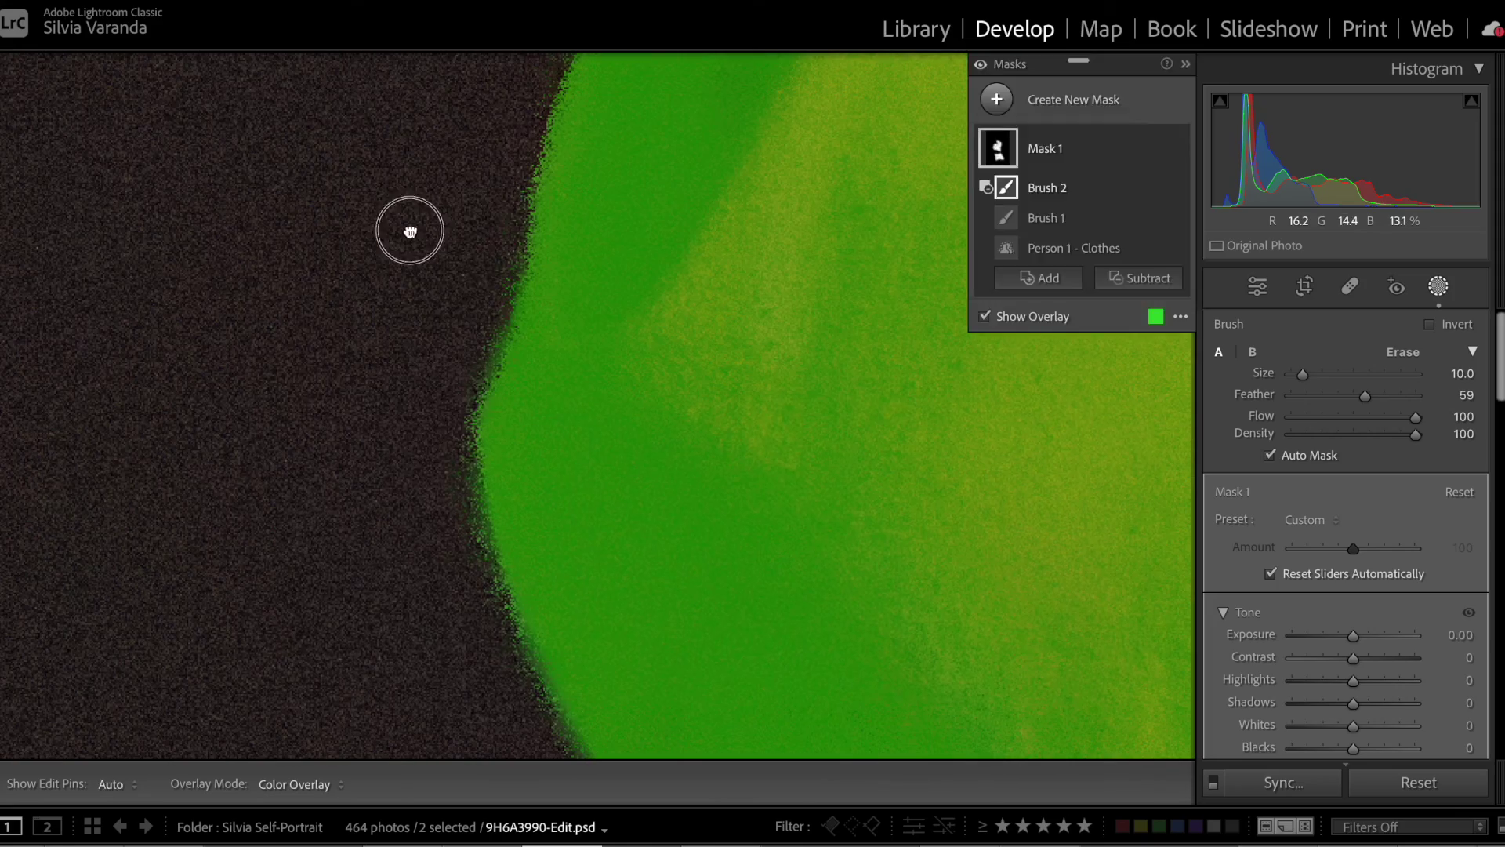
mouse_move(485, 325)
left_mouse_down()
mouse_move(450, 383)
mouse_move(432, 554)
left_mouse_up()
- Subtract the spill along the shirt's lower front curve down to the hem, reducing the brush to size 5
left_click_drag(357, 516, 206, 276)
left_click_drag(316, 331, 403, 486)
mouse_move(355, 591)
left_mouse_down()
mouse_move(272, 474)
mouse_move(126, 351)
left_mouse_up()
left_click_drag(283, 390, 421, 537)
key("[")
left_click_drag(862, 617, 820, 623)
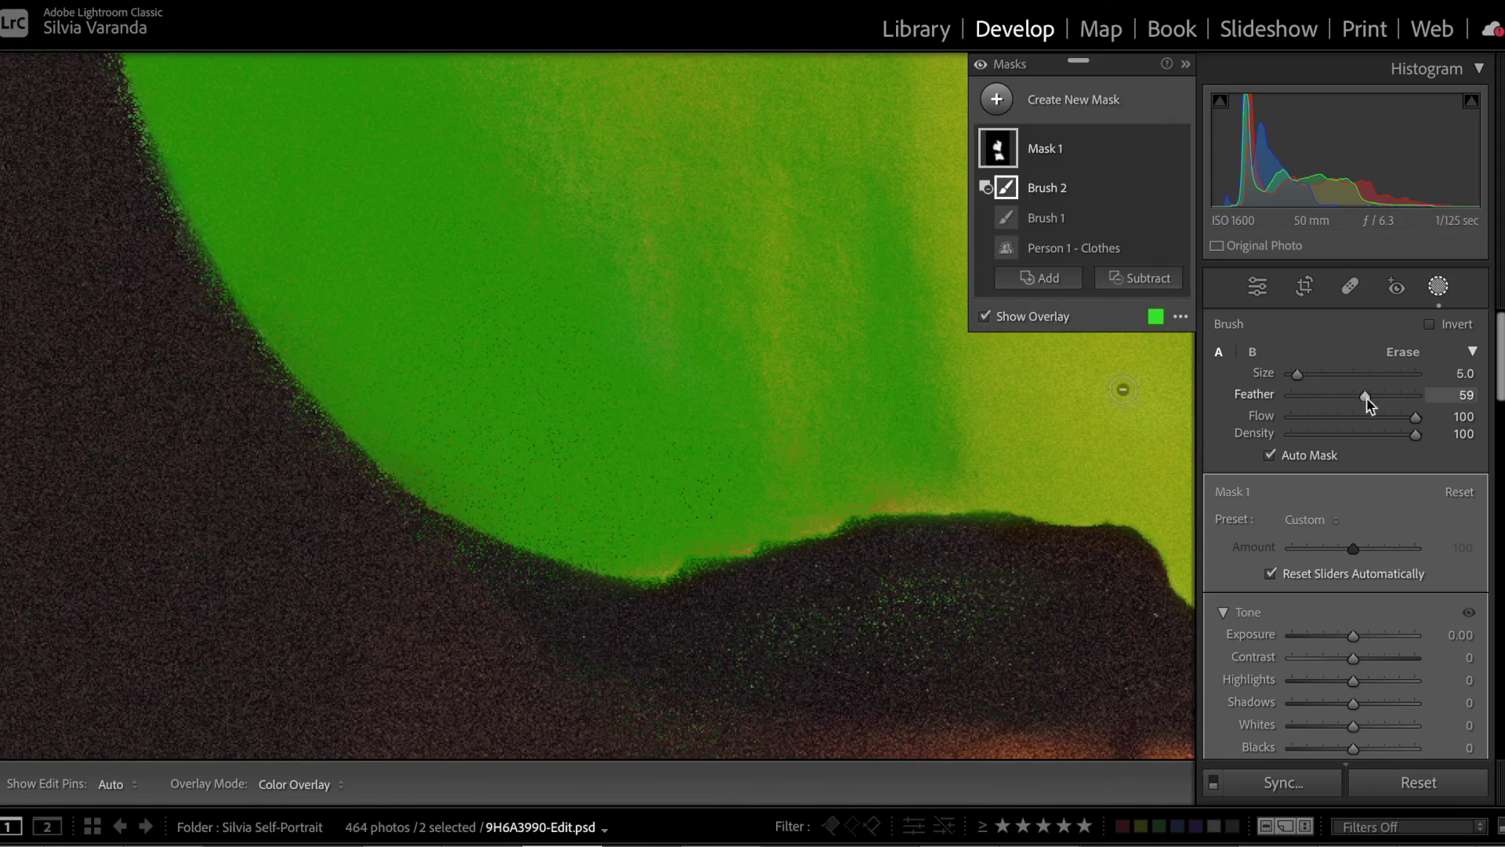
- Check the clothes mask on the wider photo by switching the overlay off and on
key("ctrl+0")
key("ctrl+0")
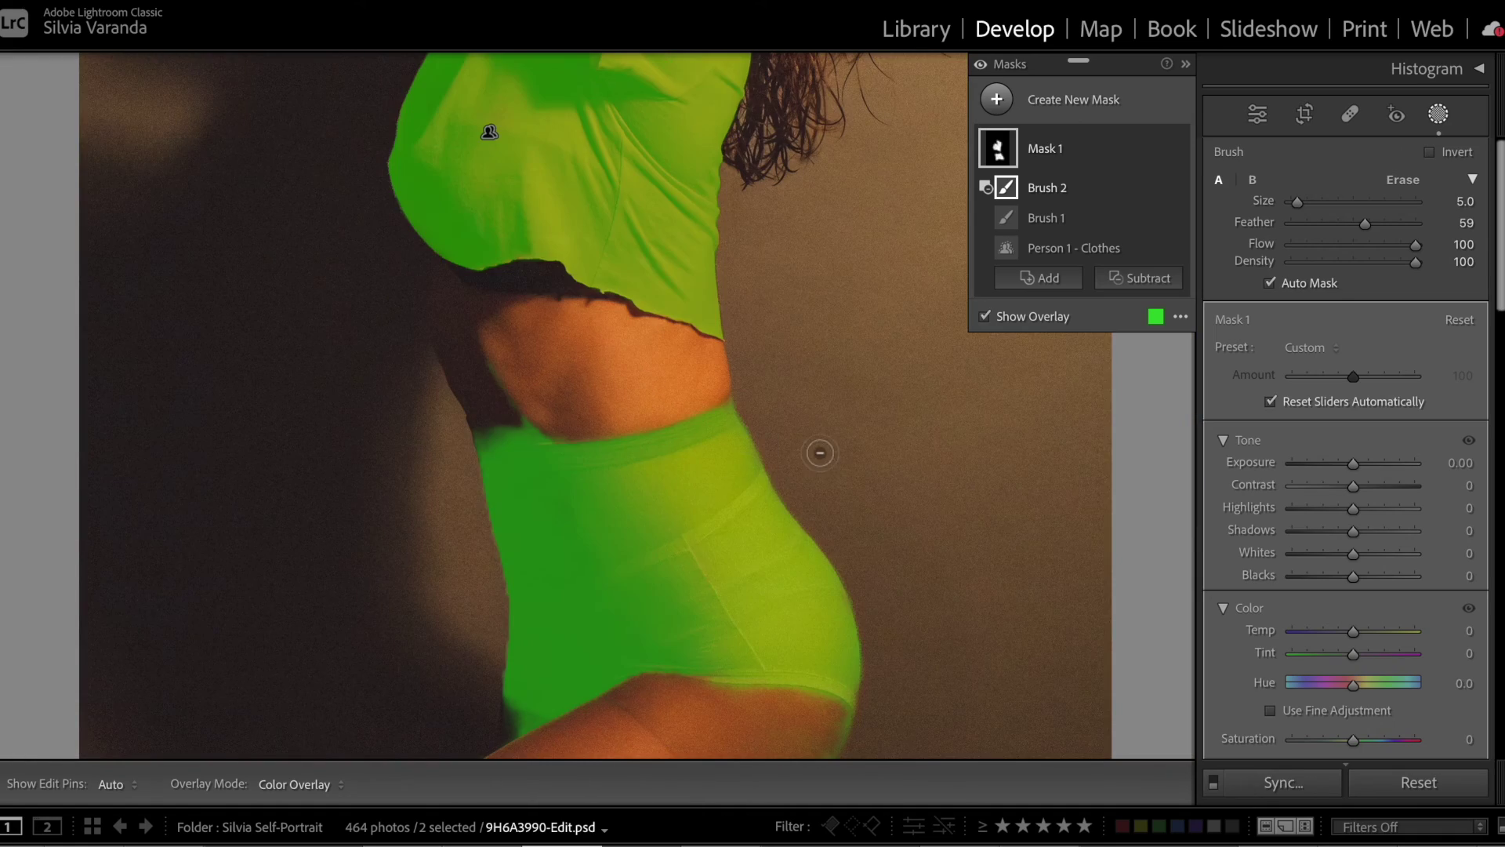
left_click(1009, 318)
left_click(1009, 319)
left_click(1042, 320)
left_click_drag(894, 310, 894, 278)
left_click(1042, 320)
left_click(1055, 317)
left_click(1054, 317)
- Subtract the spill around the shorts' upper front corner and along the waistband, adjusting the brush to size 6
left_click(481, 306)
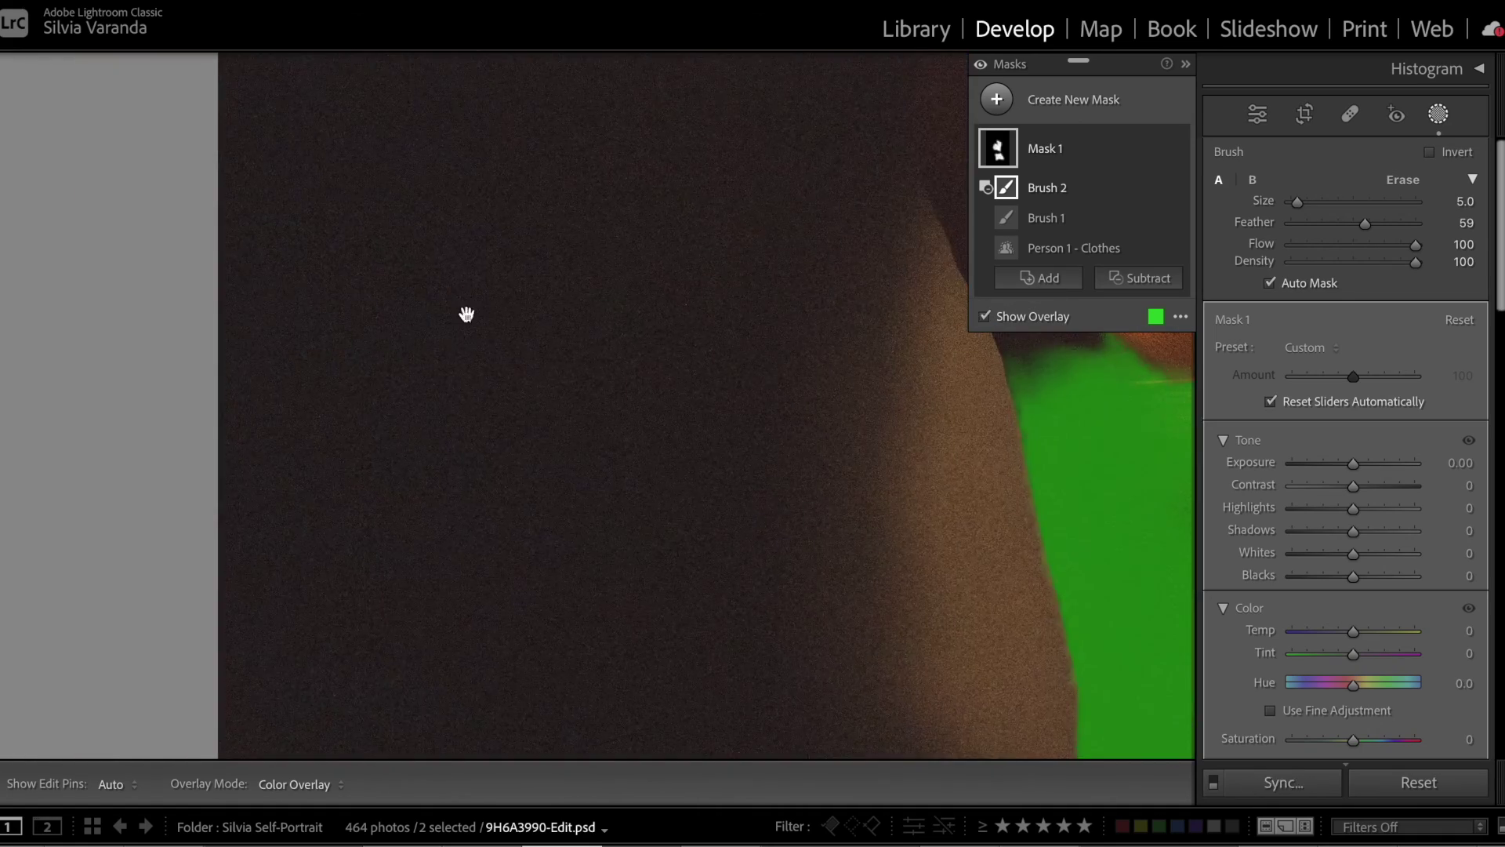
left_click_drag(1082, 216, 538, 305)
left_click_drag(463, 268, 541, 392)
mouse_move(628, 430)
left_mouse_down()
mouse_move(536, 443)
mouse_move(604, 421)
mouse_move(597, 409)
mouse_move(496, 443)
mouse_move(665, 416)
left_mouse_up()
key("[")
key("]")
key("[")
key("]")
key("]")
left_click_drag(839, 403, 897, 387)
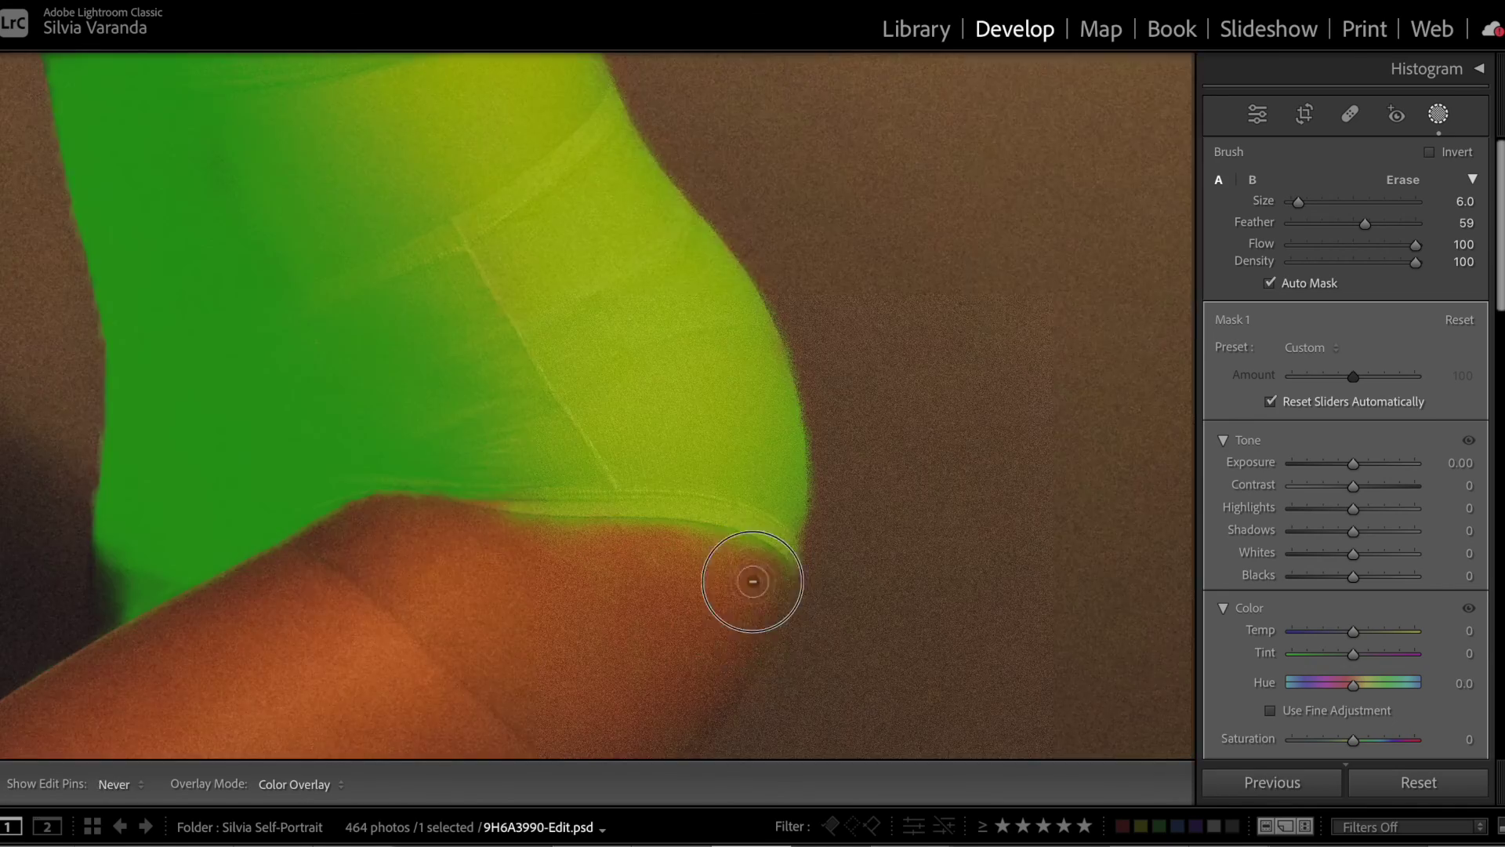
- Subtract the spill on the thigh below the shorts' leg opening and around the lower back corner with the brush at size 6
mouse_move(753, 578)
left_mouse_down()
mouse_move(572, 528)
mouse_move(799, 587)
left_mouse_up()
key("x")
key("ctrl+z")
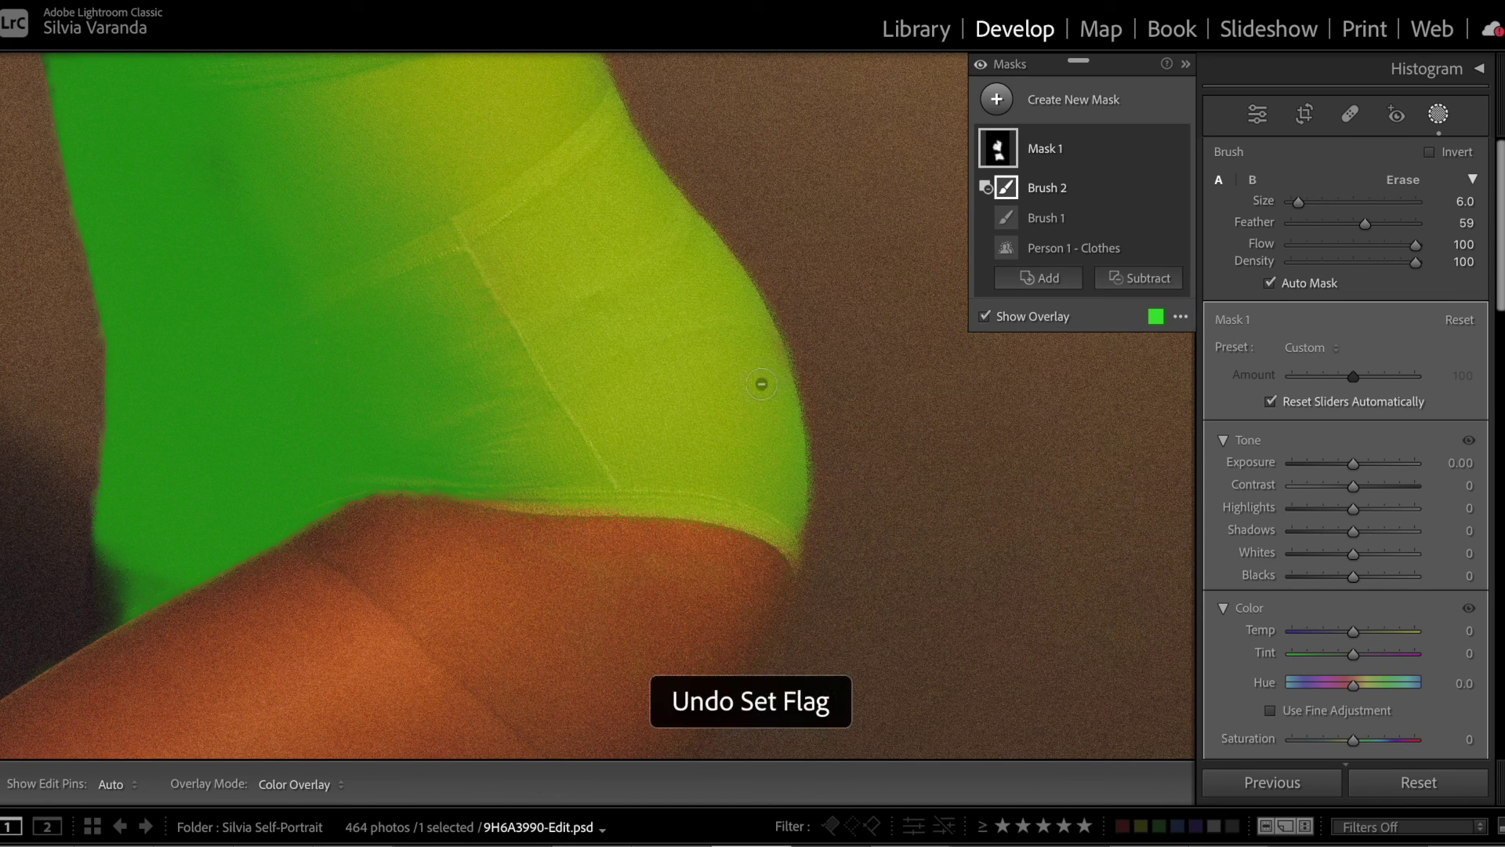
key("ctrl+z")
key("ctrl+z")
key("ctrl+shift+z")
left_click(1068, 191)
mouse_move(544, 505)
left_mouse_down()
mouse_move(531, 502)
mouse_move(596, 506)
mouse_move(454, 517)
mouse_move(491, 523)
left_mouse_up()
- Refine the mask at the shorts' lower back corner with the brush reduced to size 1
key("bracketleft")
key("bracketleft")
key("bracketleft")
left_click(1035, 224)
key("bracketleft")
key("bracketleft")
left_click_drag(796, 551, 797, 576)
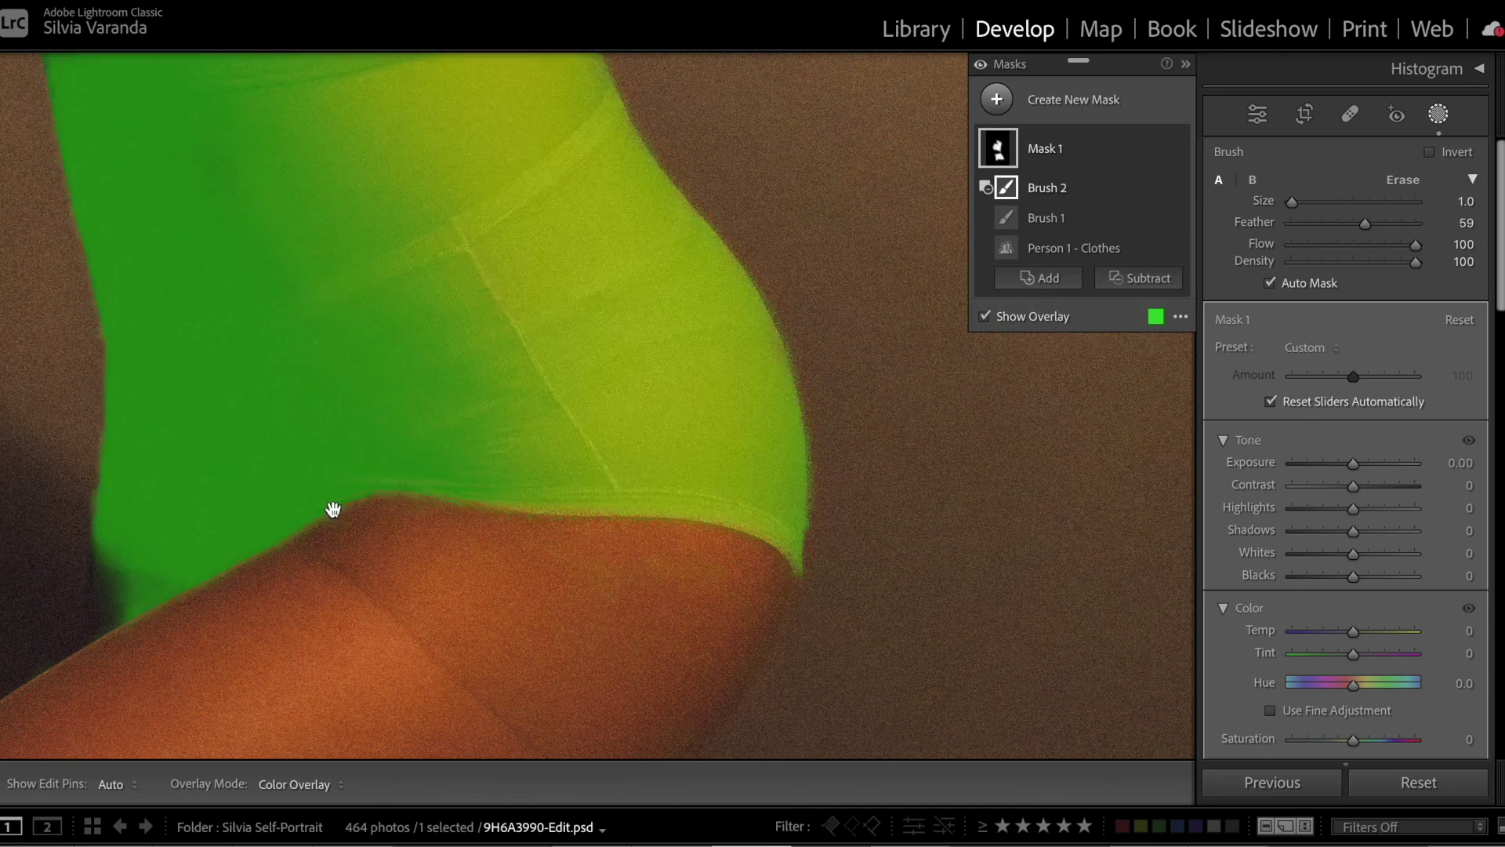
- Show the overlay and add the missing area at the shorts' lower front corner with the adding brush at size 2
left_click(1047, 318)
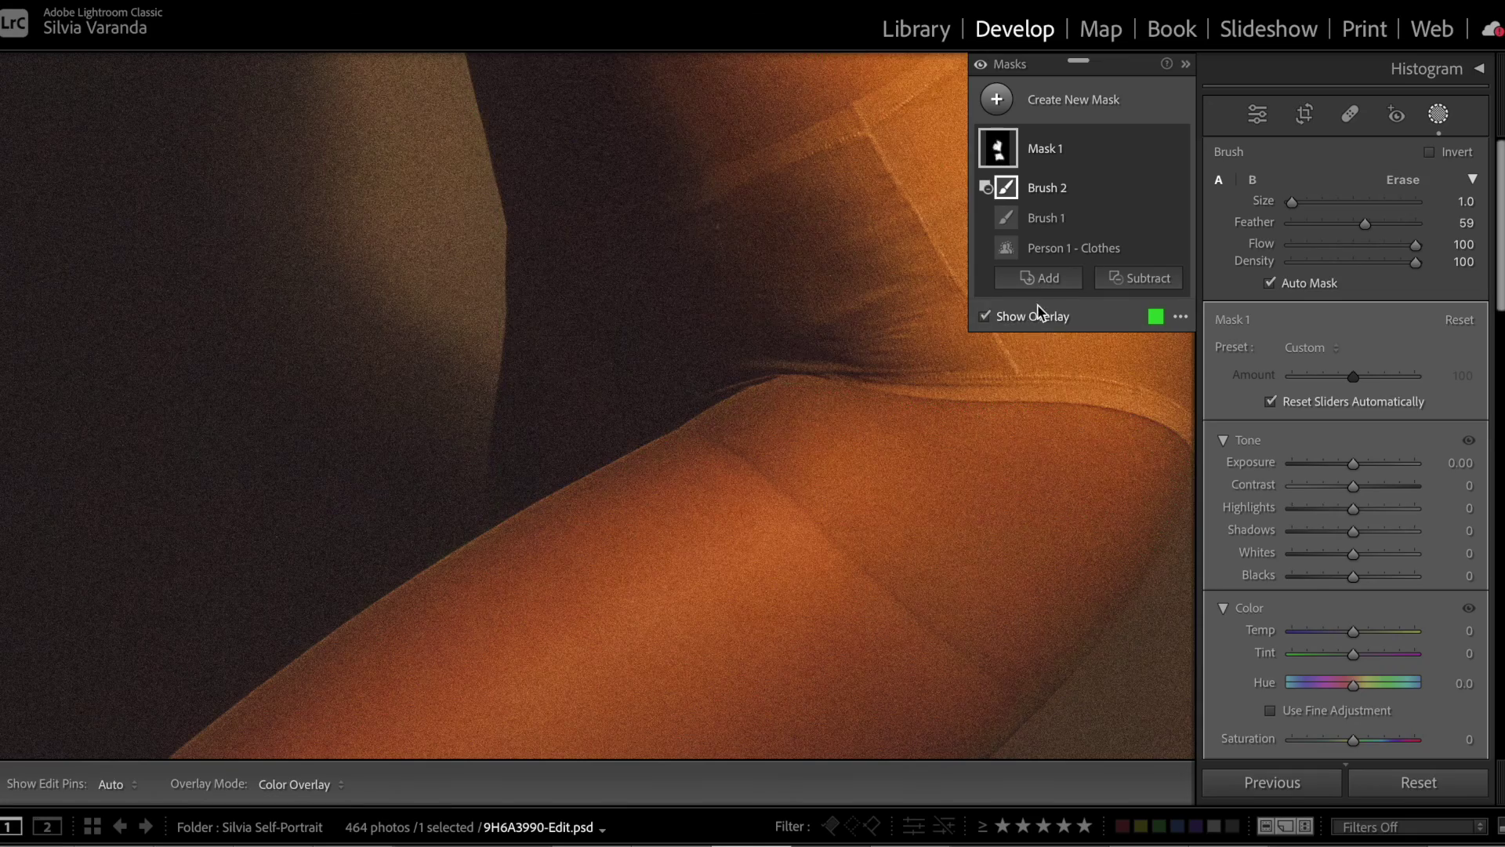
left_click(1035, 219)
mouse_move(499, 487)
left_mouse_down()
mouse_move(526, 457)
mouse_move(504, 505)
mouse_move(546, 486)
left_mouse_up()
key("bracketright")
key("bracketright")
key("bracketright")
key("bracketleft")
key("bracketleft")
mouse_move(502, 513)
left_mouse_down()
mouse_move(492, 525)
mouse_move(513, 490)
mouse_move(568, 480)
left_mouse_up()
left_click_drag(373, 409, 593, 595)
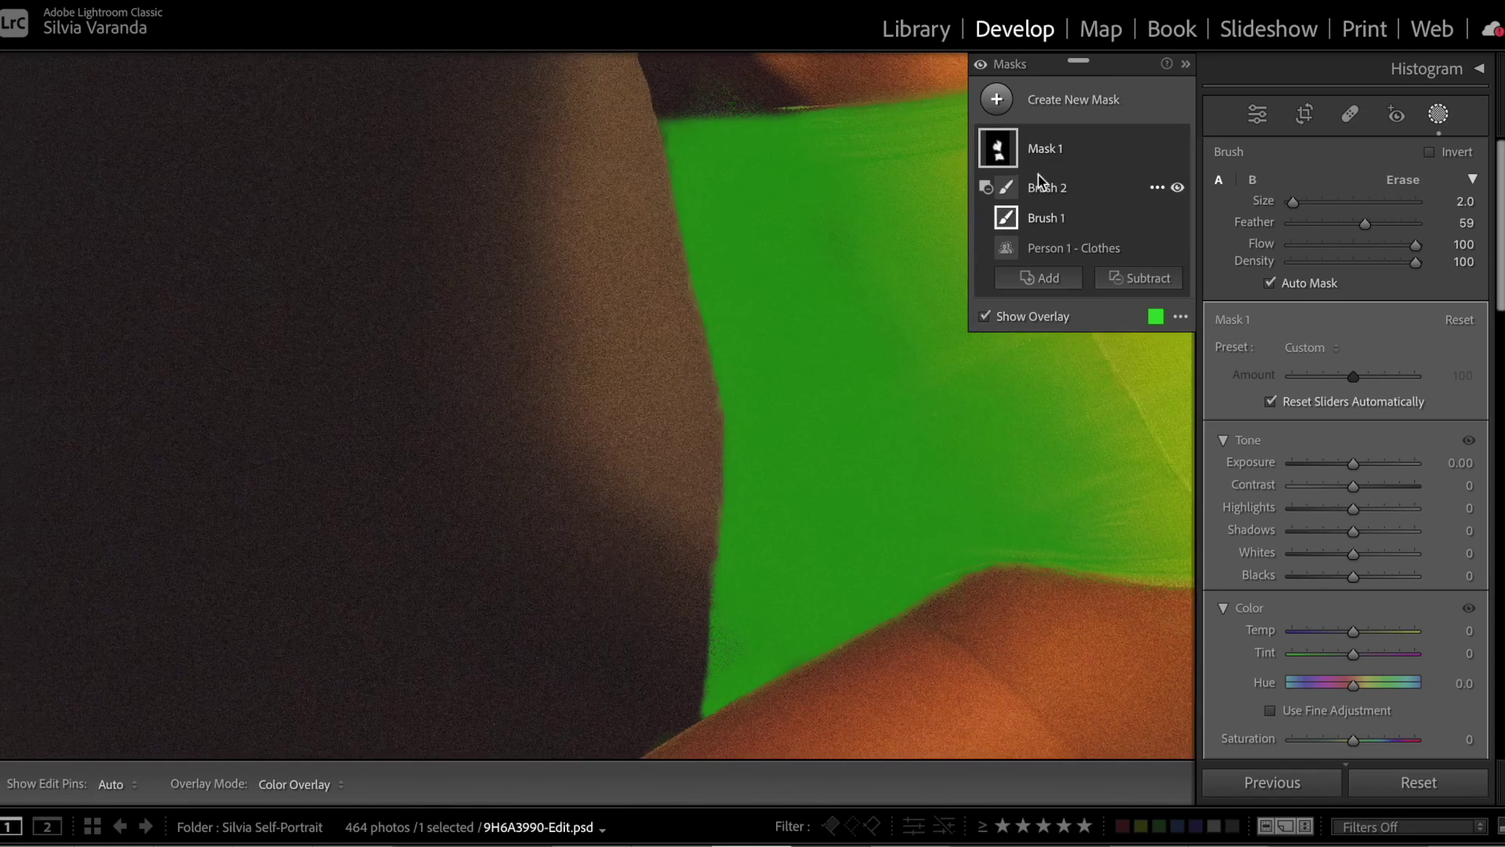
- Subtract the spill along the shorts' front edge with the subtracting brush at size 2
left_click(1038, 182)
left_click_drag(713, 399, 713, 392)
left_click_drag(711, 581, 701, 701)
left_click_drag(670, 228, 580, 449)
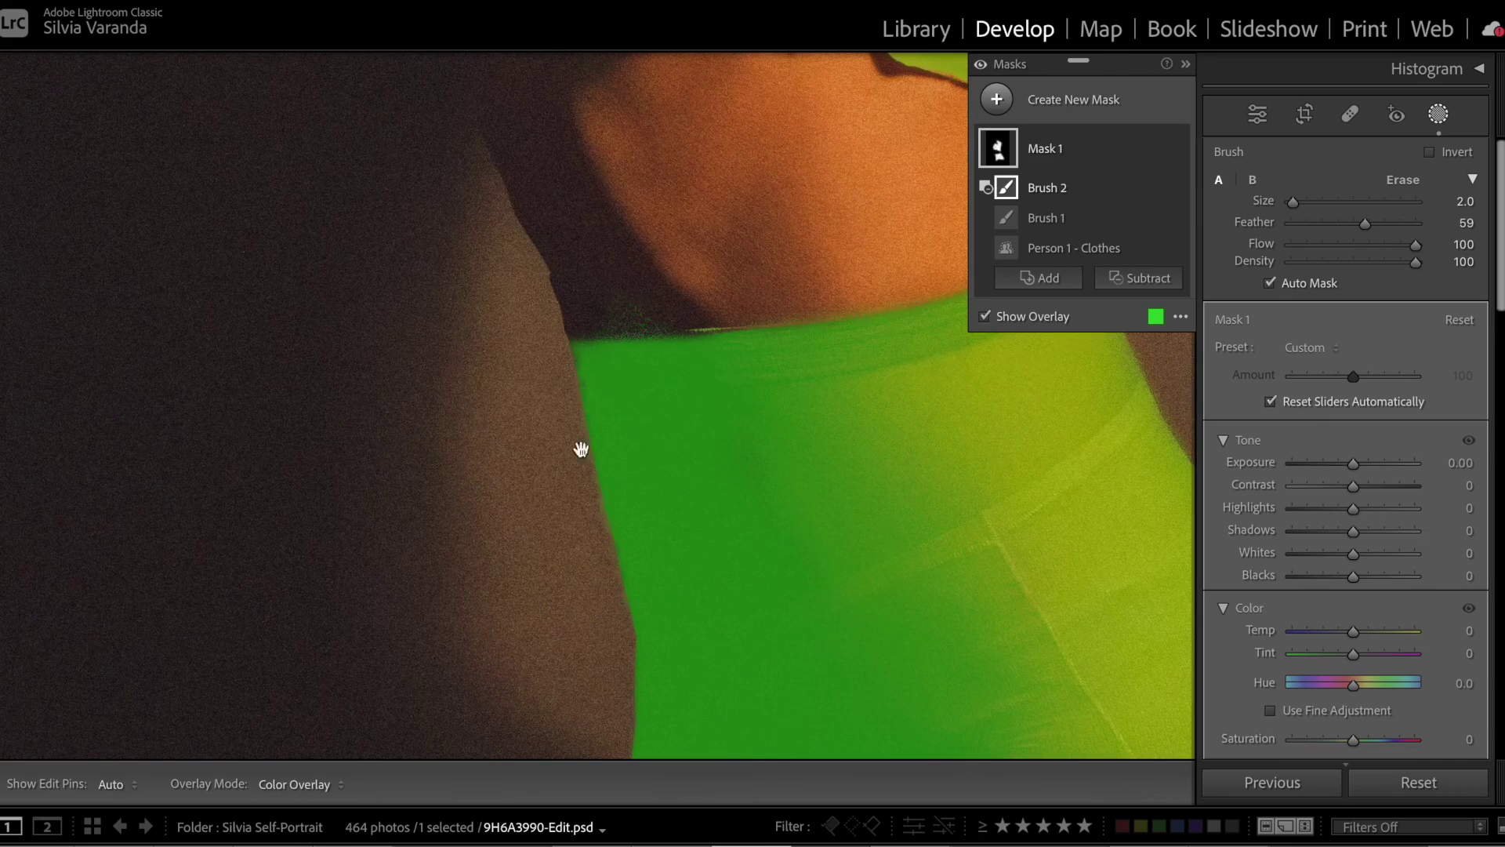
left_click(595, 500)
left_click(627, 626)
- Add the shorts' upper front edge and waistband to the mask with the adding brush, undoing the last stroke
left_click(1029, 218)
left_click_drag(576, 360, 589, 414)
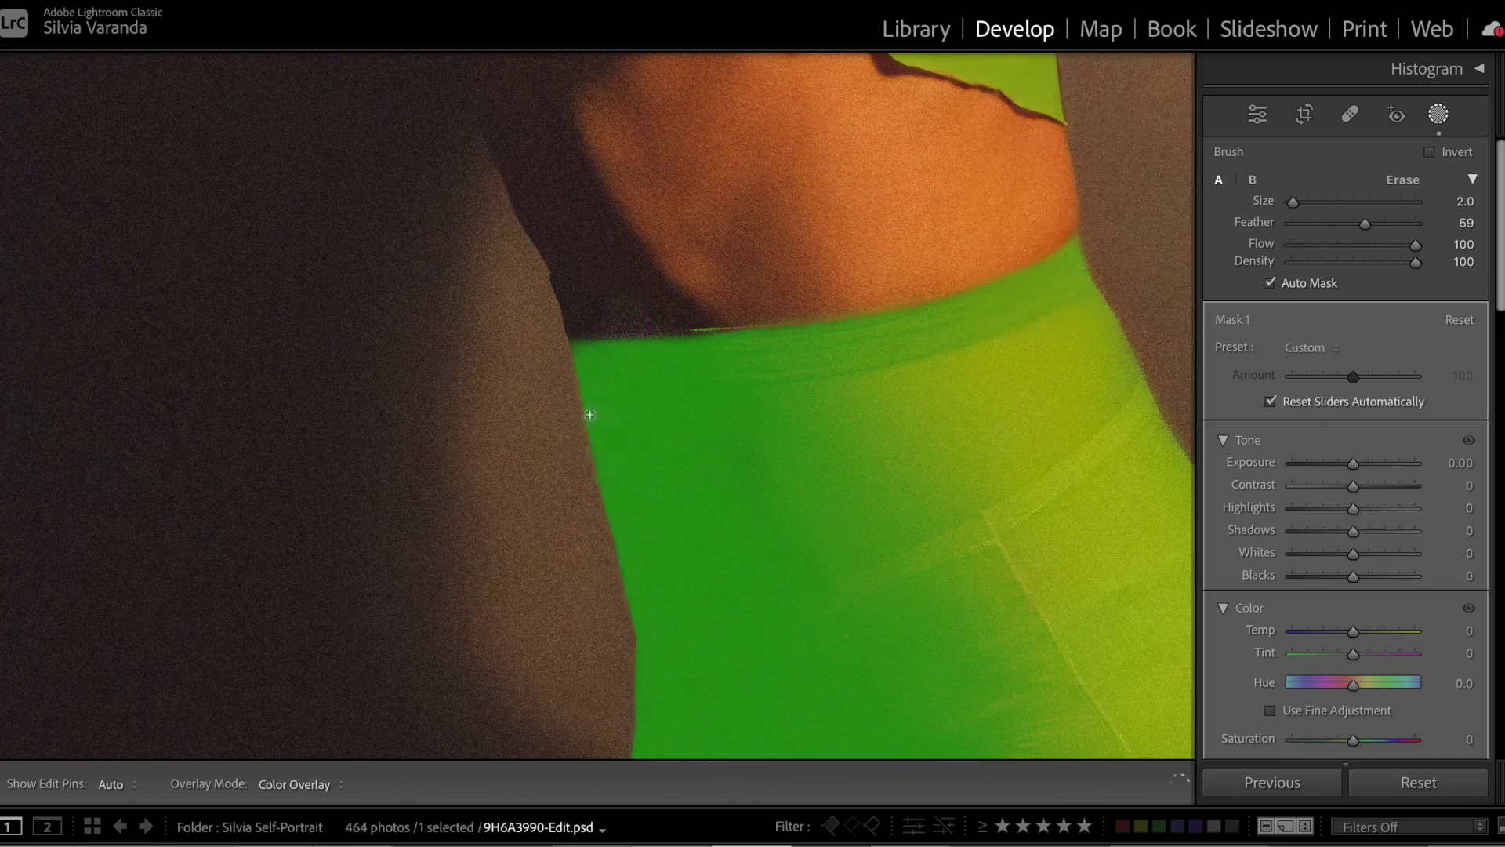
left_click_drag(605, 355, 667, 353)
left_click_drag(879, 327, 705, 337)
key("ctrl+z")
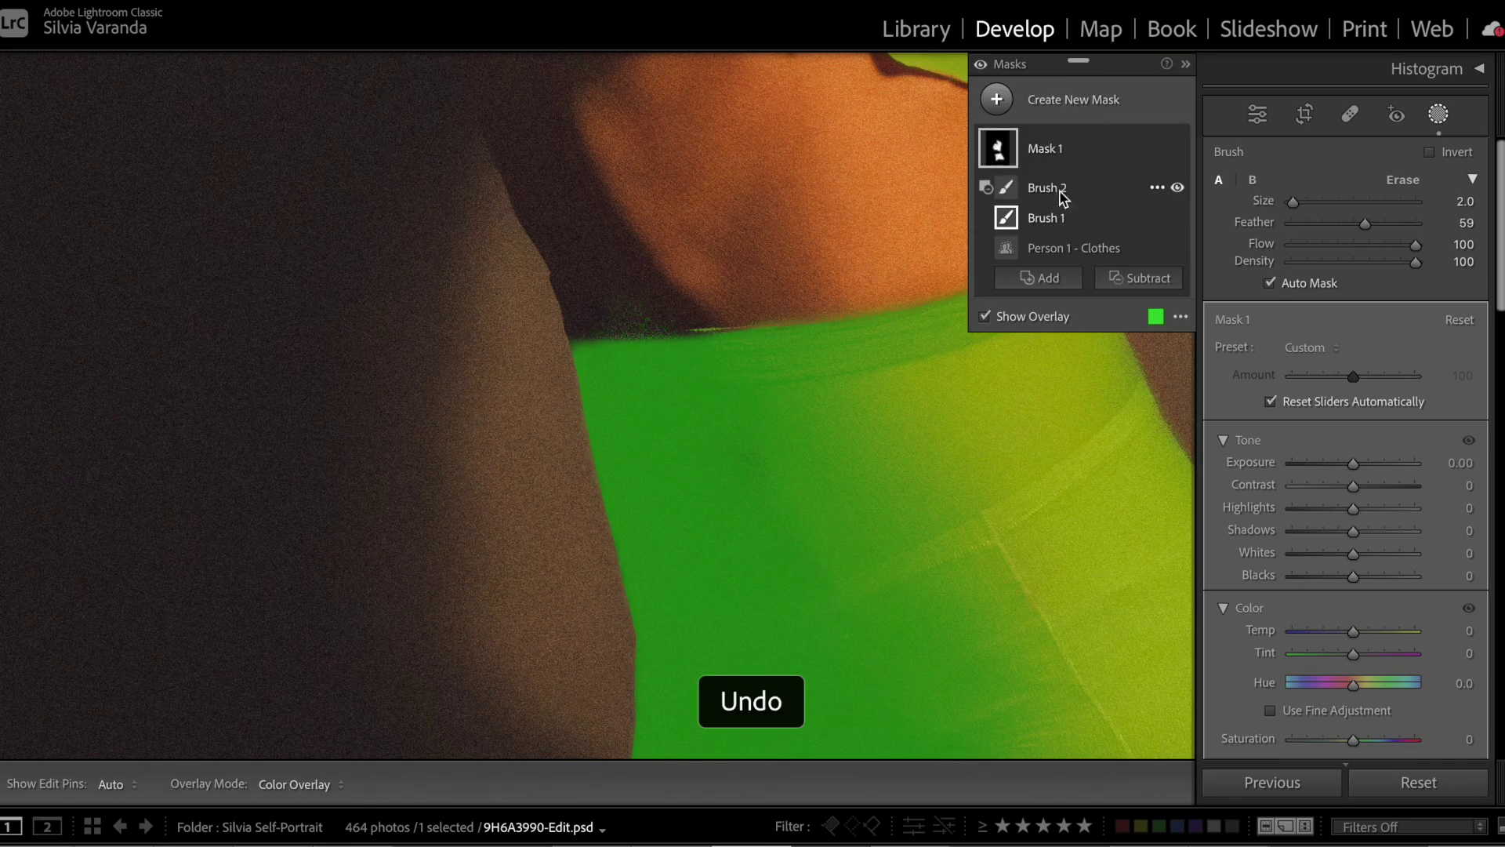
- Subtract the spill on the shadowed skin above the front of the waistband with the subtracting brush
left_click(1061, 191)
mouse_move(613, 315)
left_mouse_down()
mouse_move(602, 323)
mouse_move(622, 319)
left_mouse_up()
key("h")
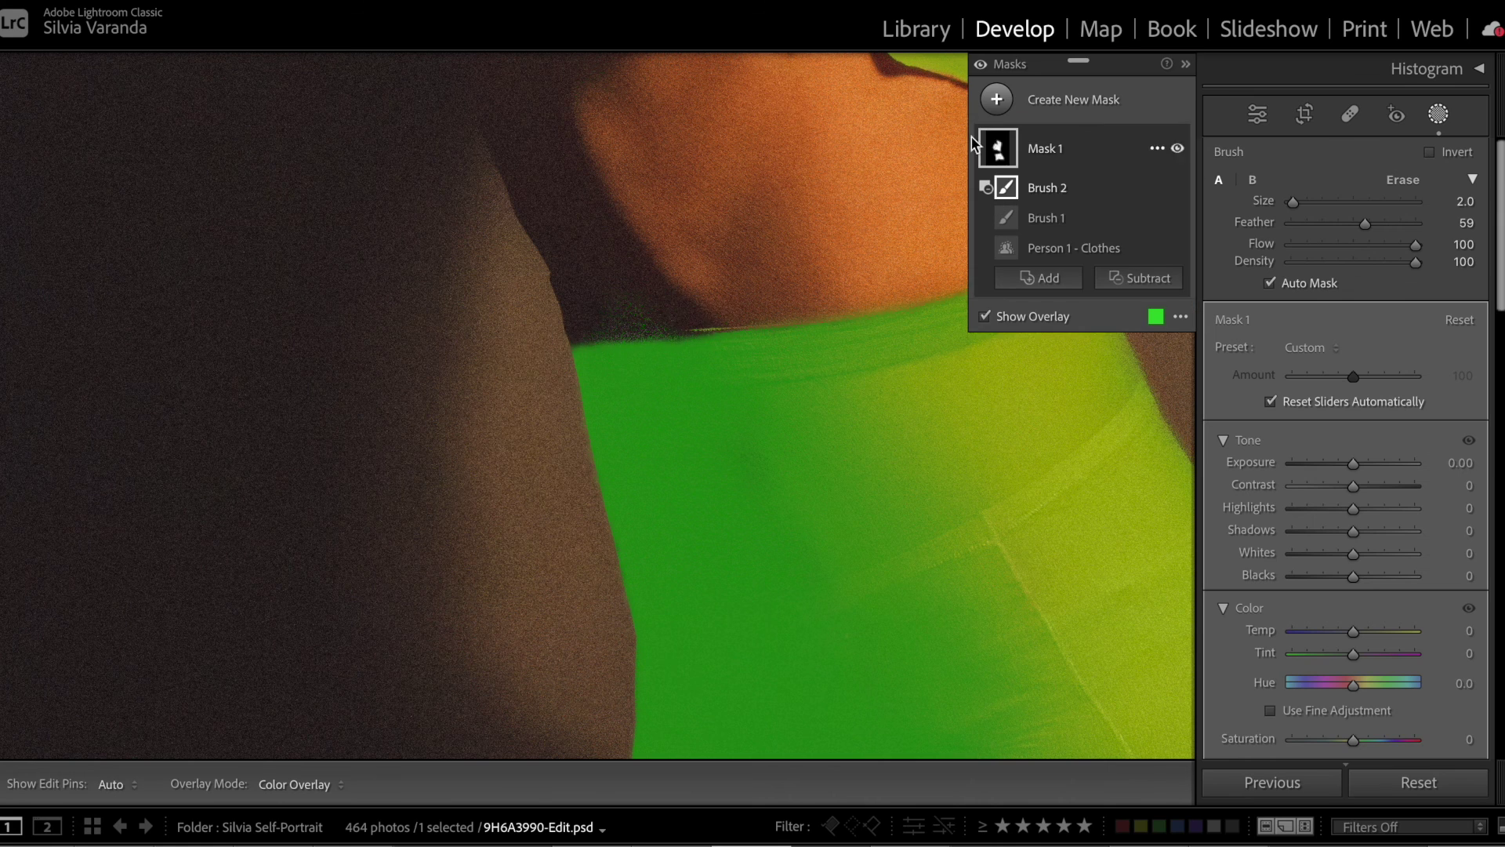
left_click_drag(1031, 171, 807, 232)
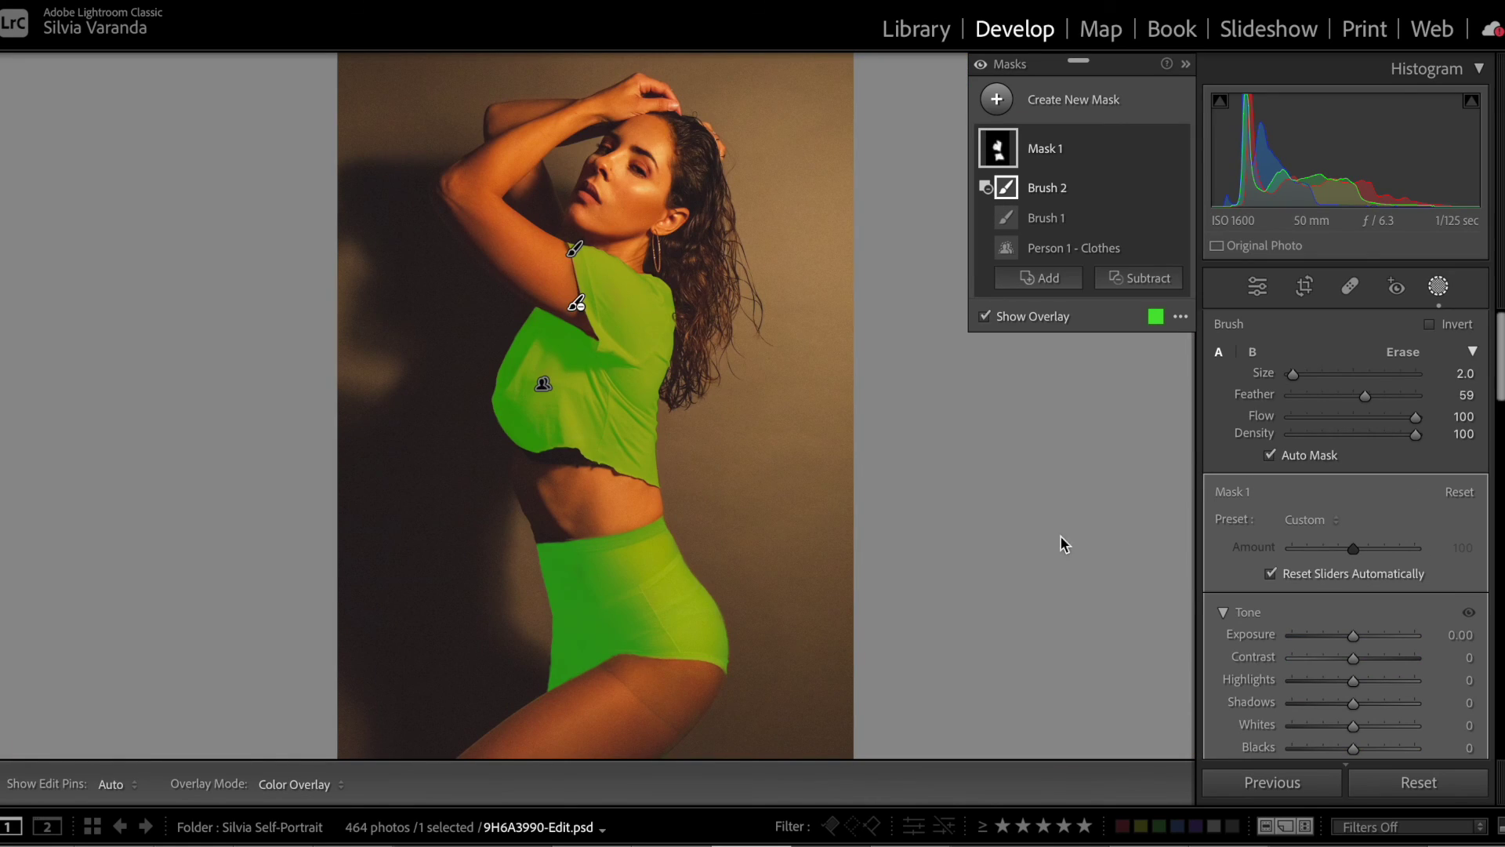
- Recolour the masked clothes purple by setting Saturation to 100 and Hue to -133.5
left_click_drag(1501, 361, 1495, 428)
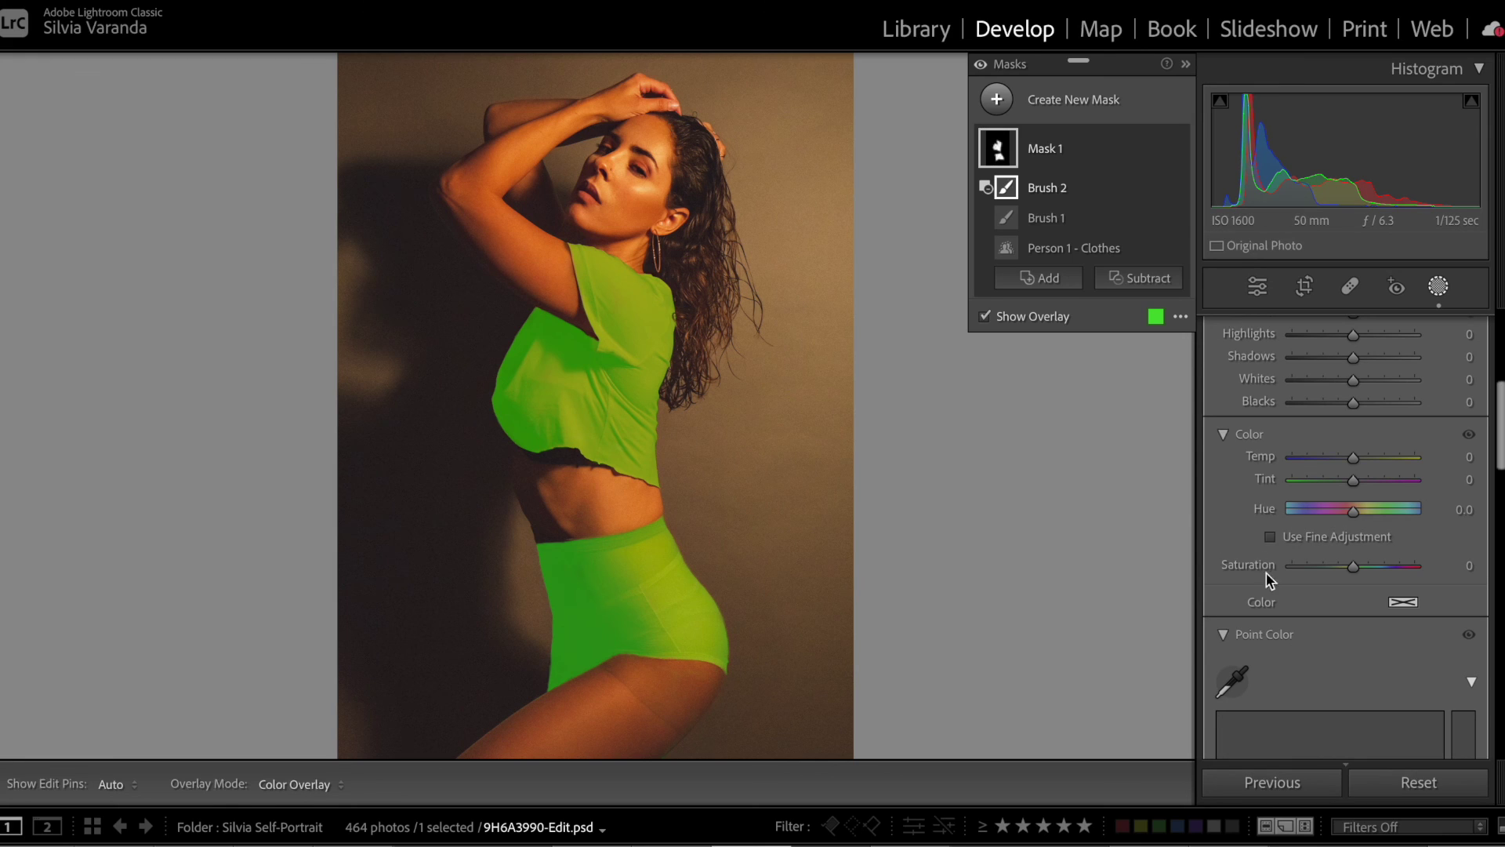
left_click_drag(1349, 570, 1421, 579)
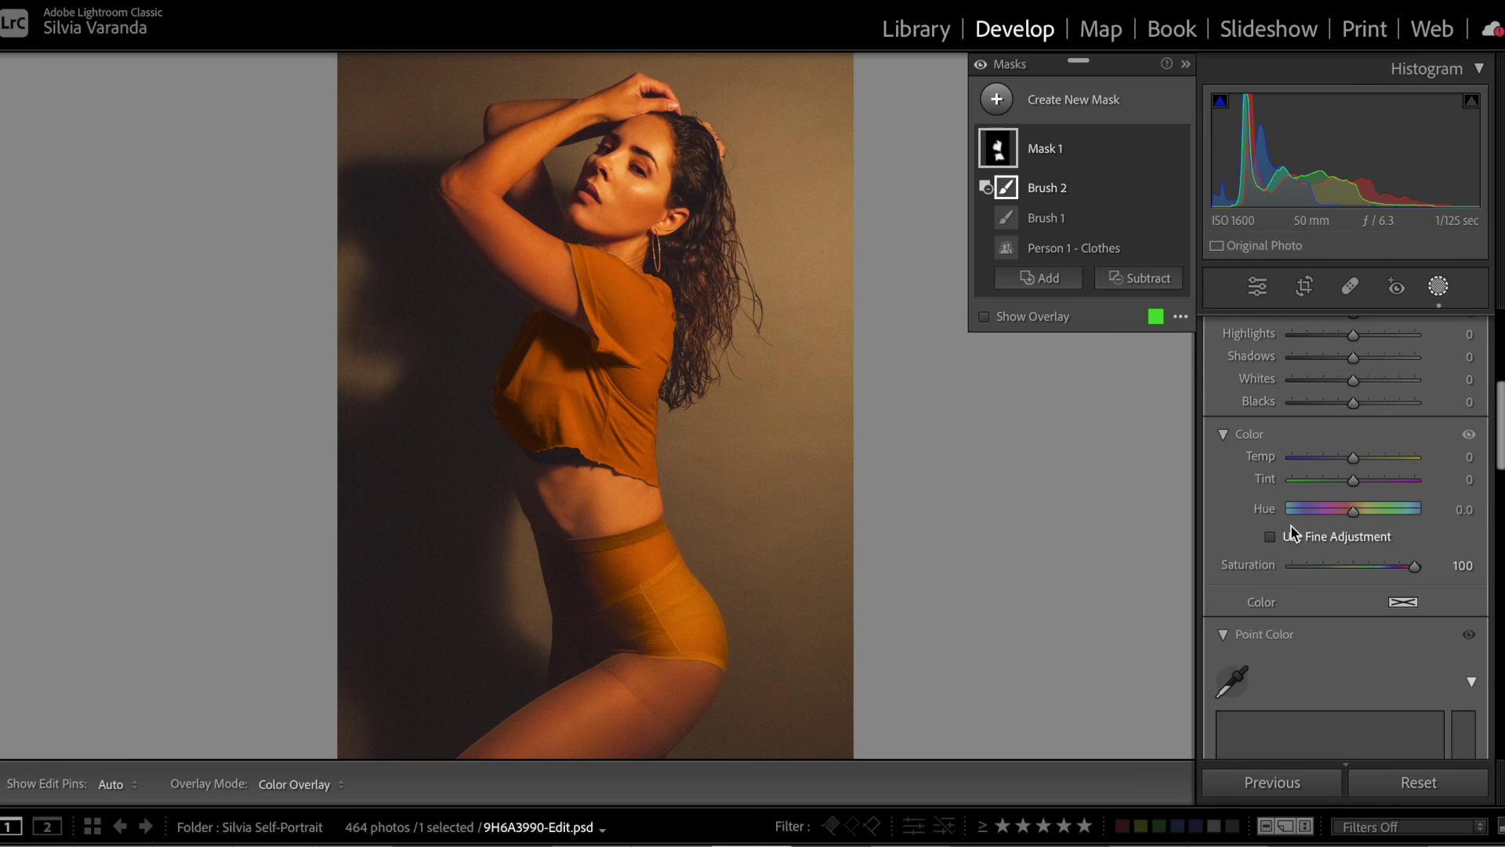
left_click_drag(1354, 514, 1308, 530)
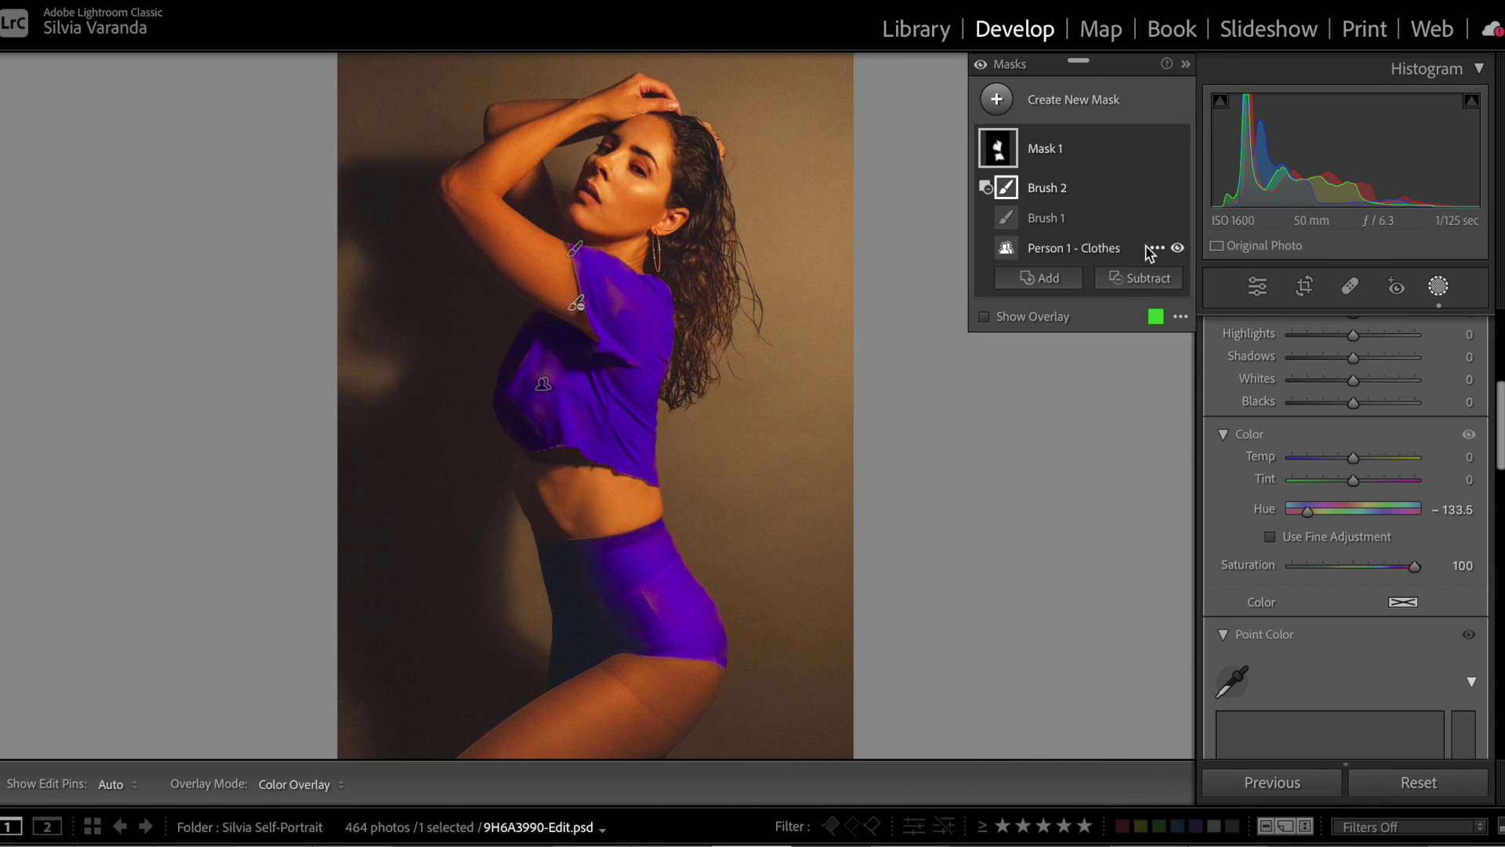
- Paint over the uncoloured patches on the shirt's sleeve and lower front with the adding brush
left_click(1048, 220)
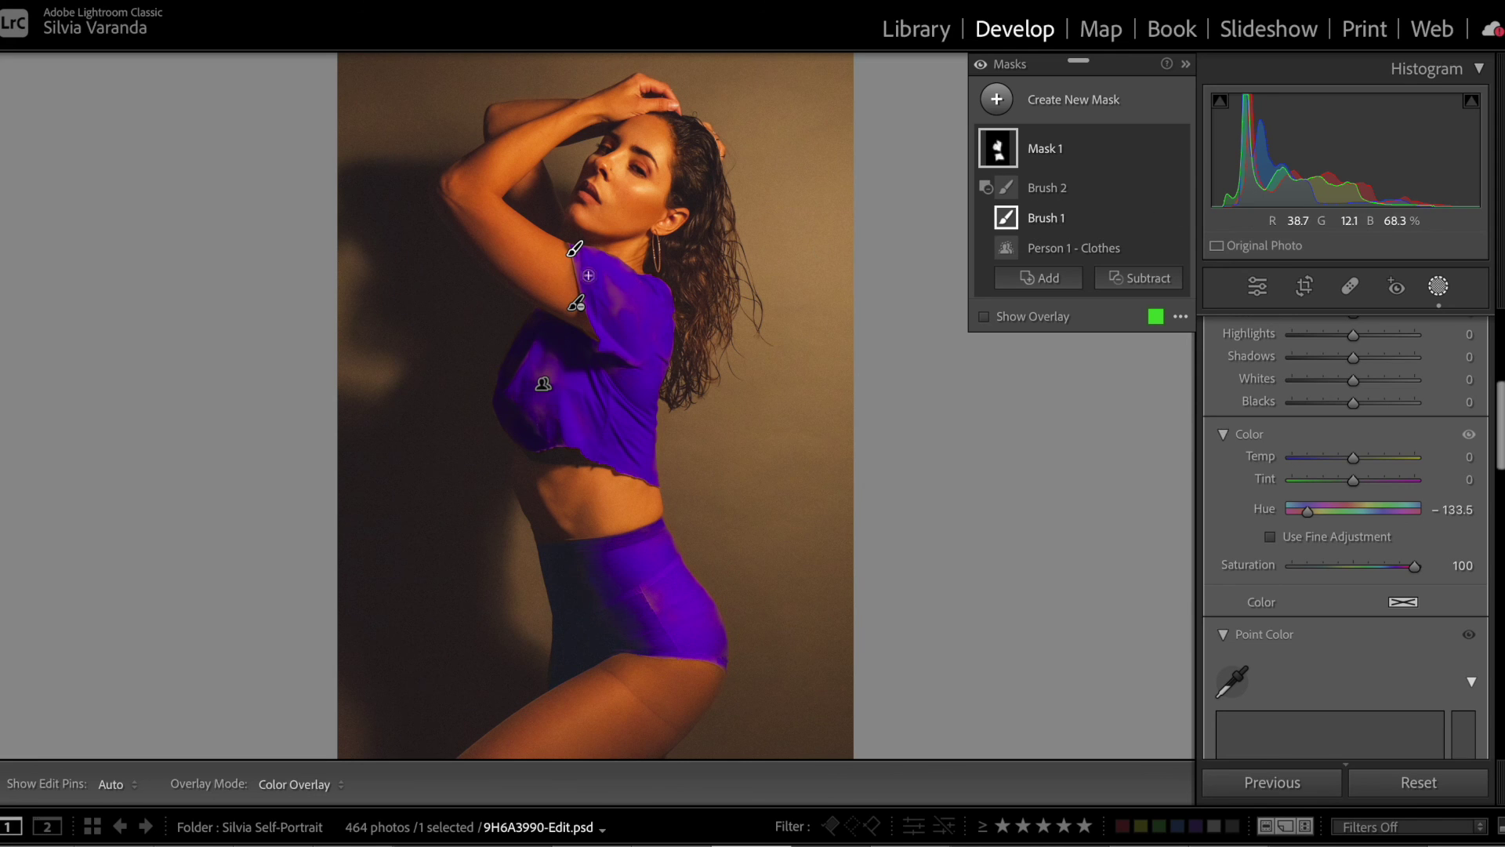
key("h")
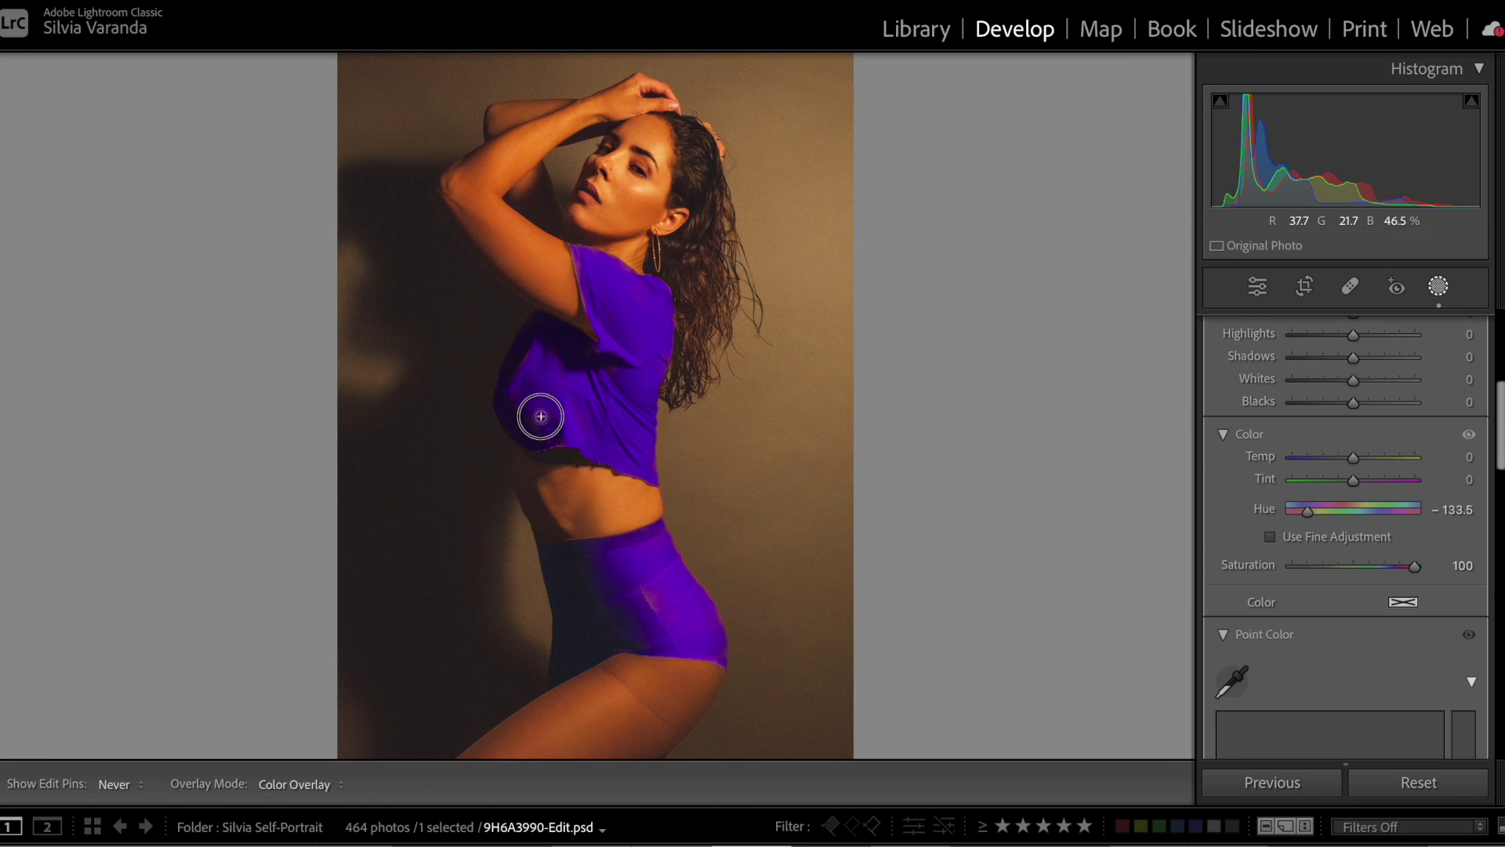
left_click_drag(515, 425, 538, 450)
left_click_drag(555, 398, 566, 389)
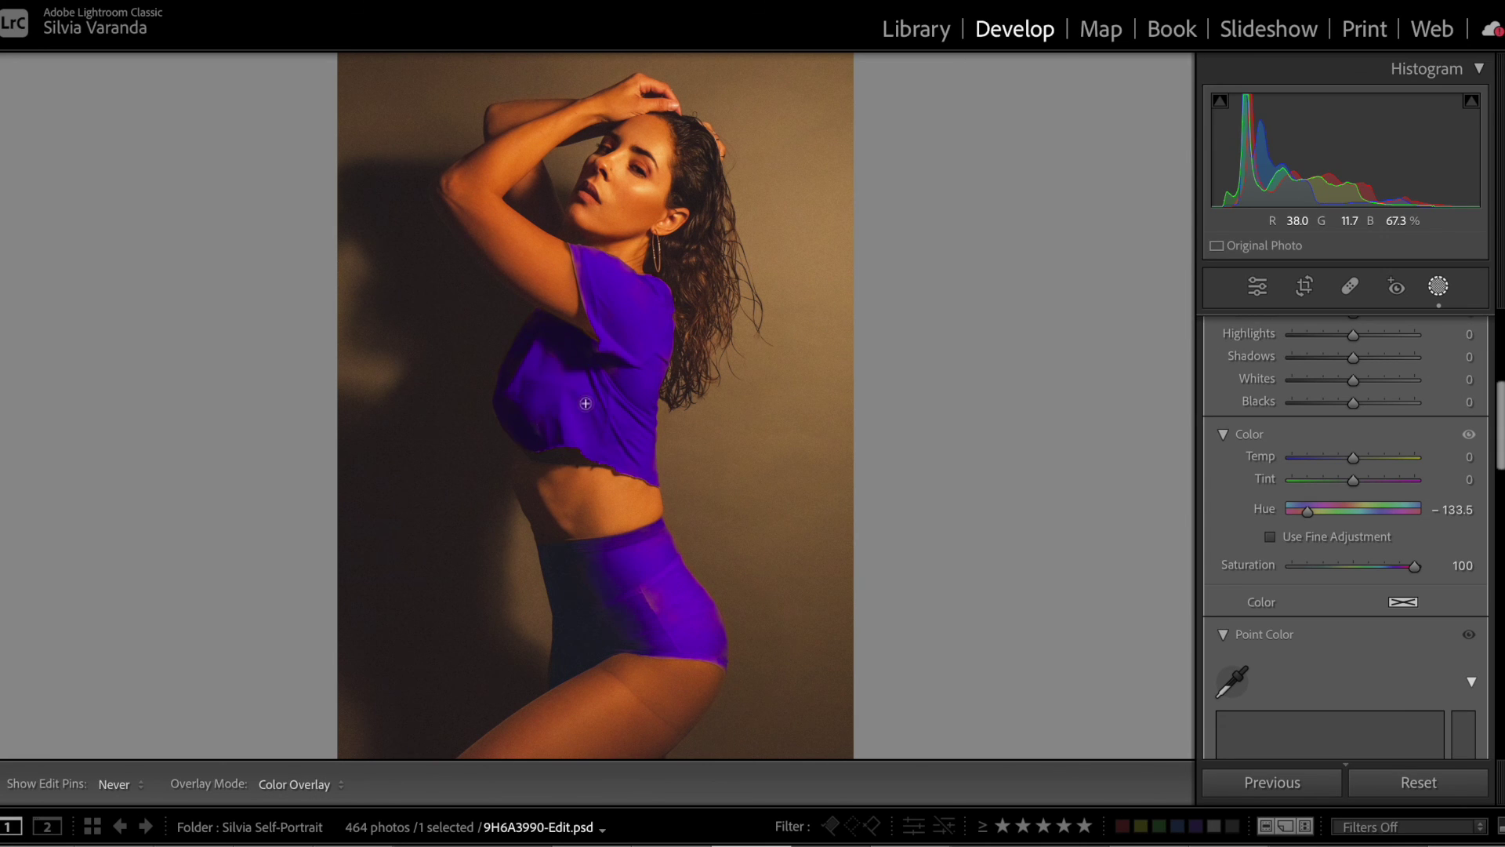
key("h")
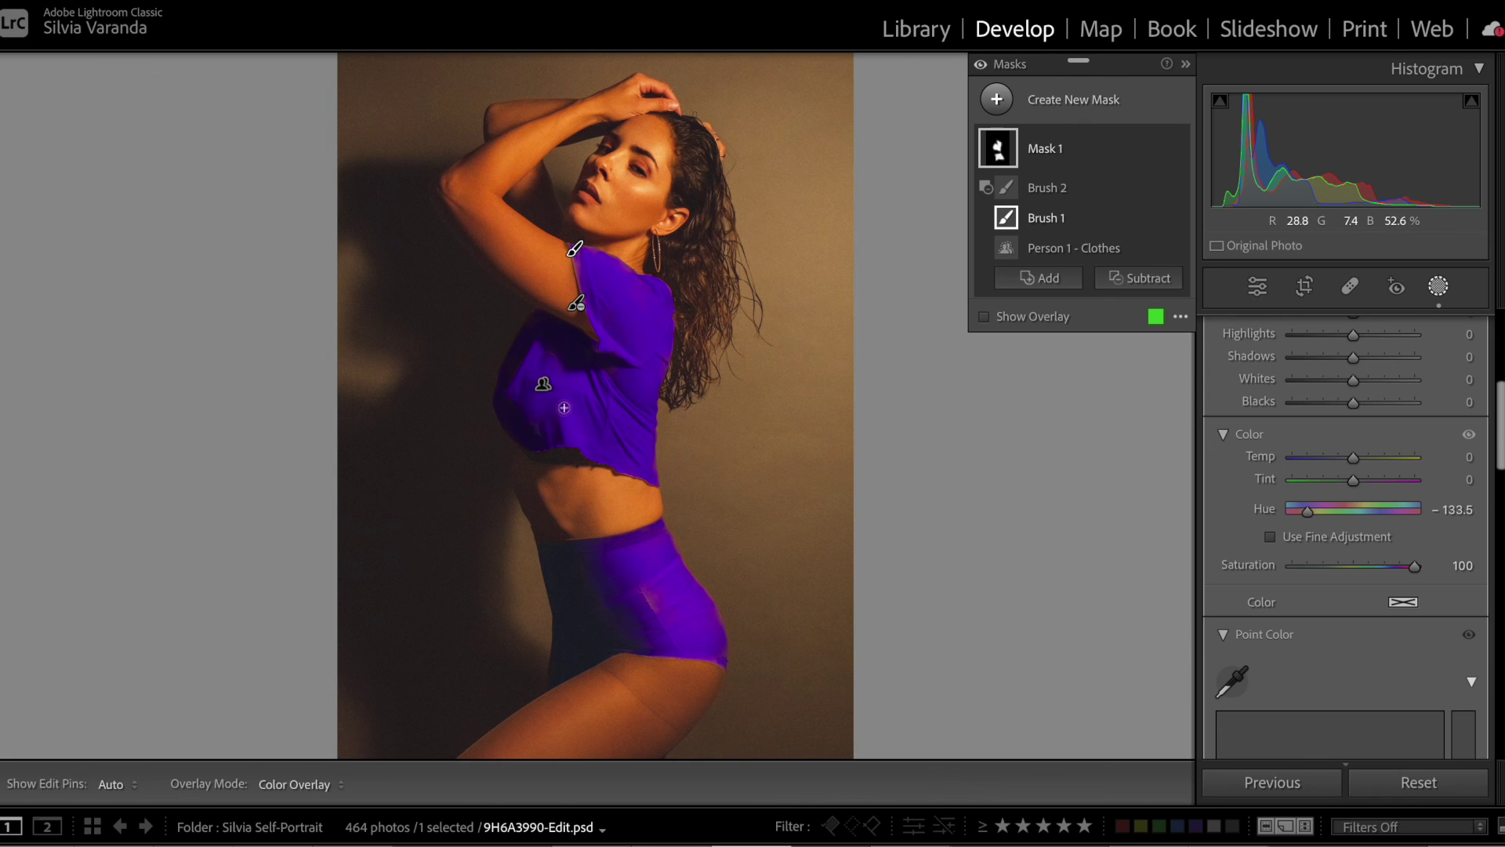
key("h")
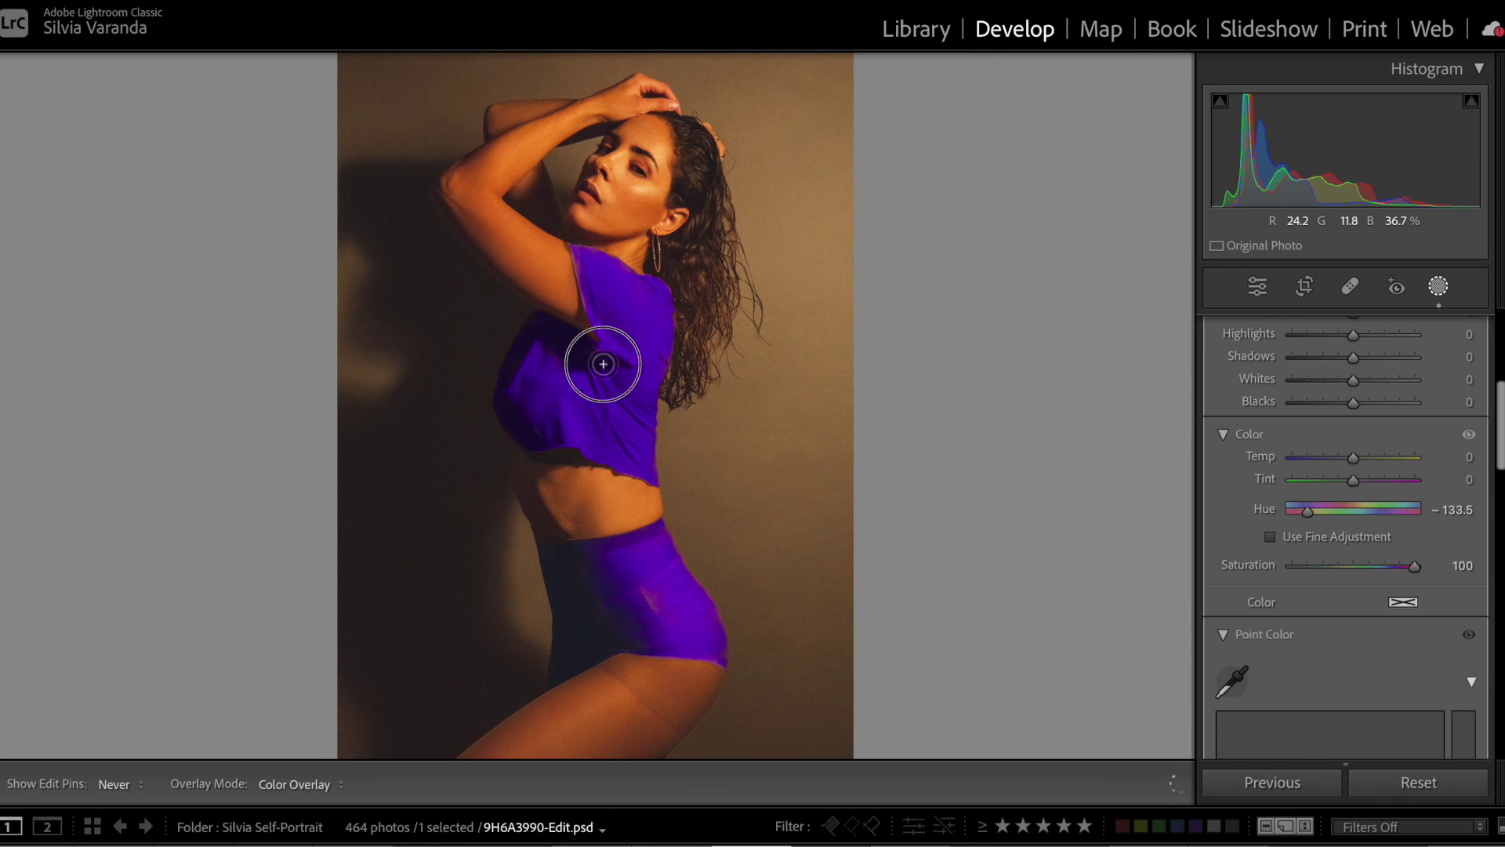
key("h")
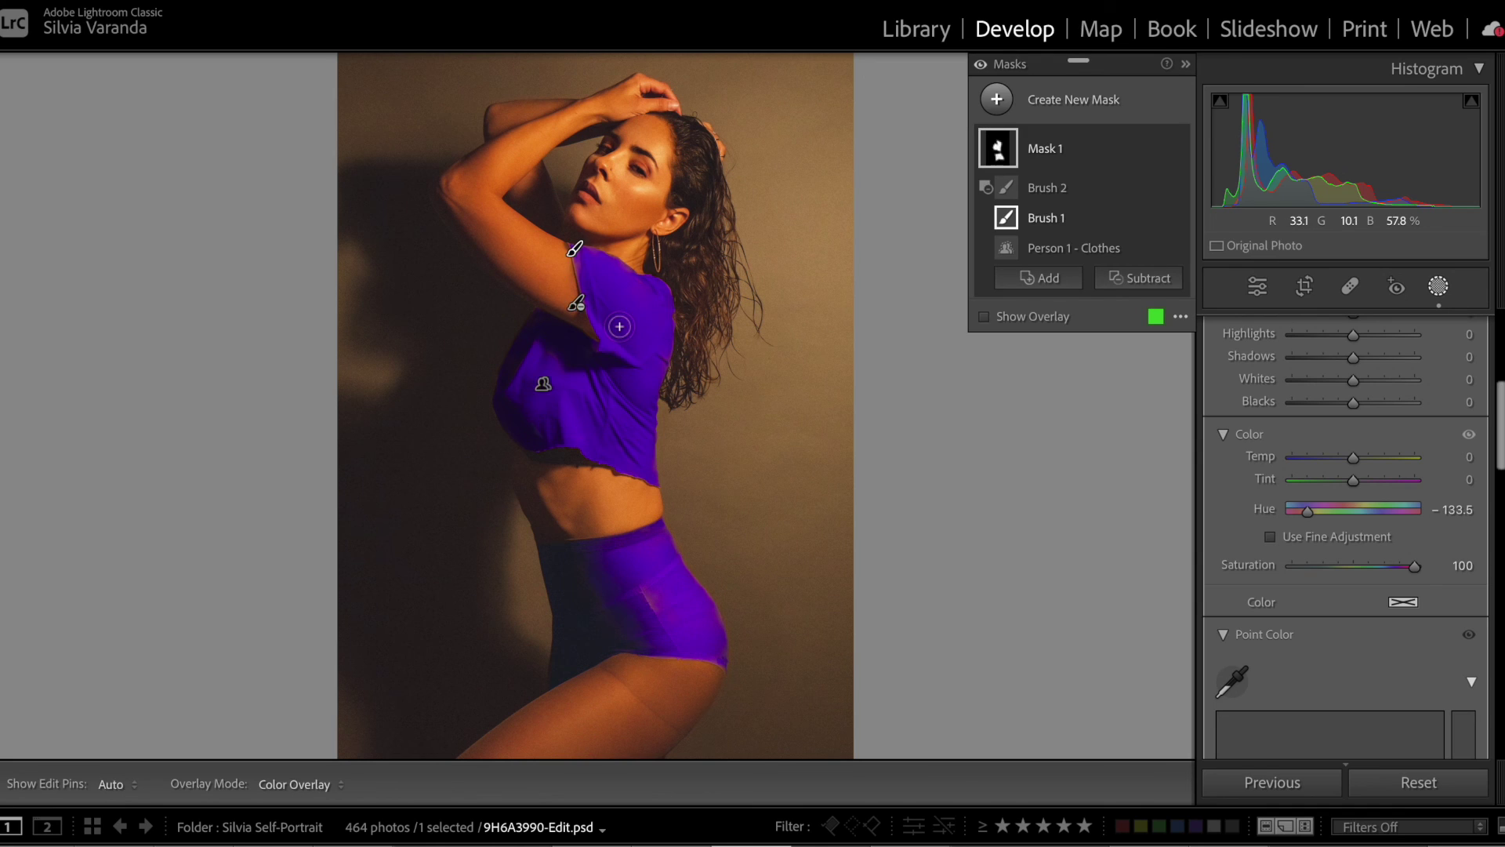
- Fill the uncoloured fringe along the shirt's neckline and sleeve edge with the adding brush
key("ctrl+=")
key("ctrl+=")
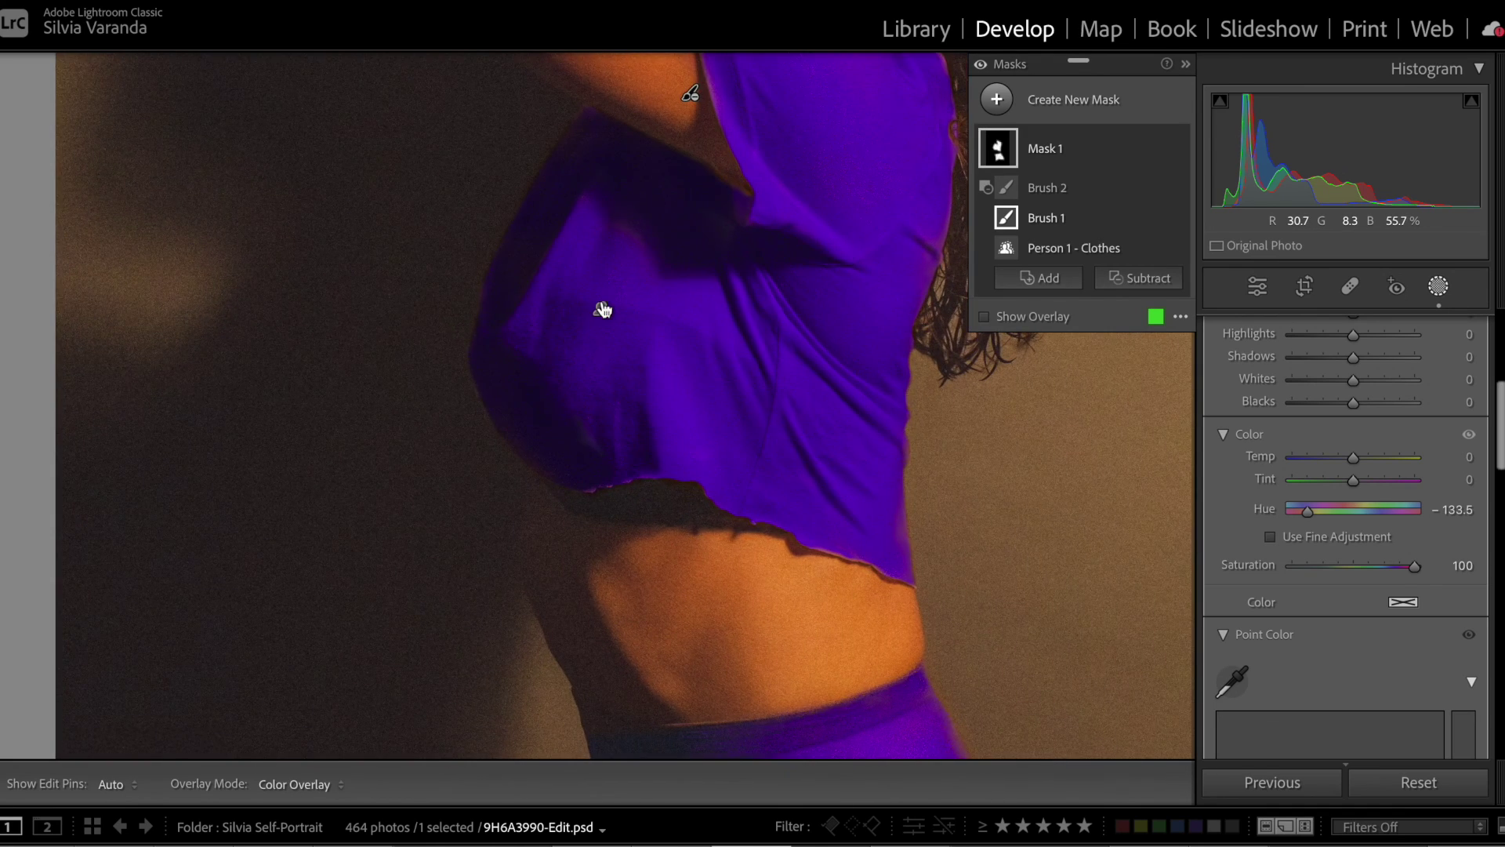
key("ctrl+=")
left_click_drag(726, 246, 523, 508)
left_click_drag(624, 367, 580, 503)
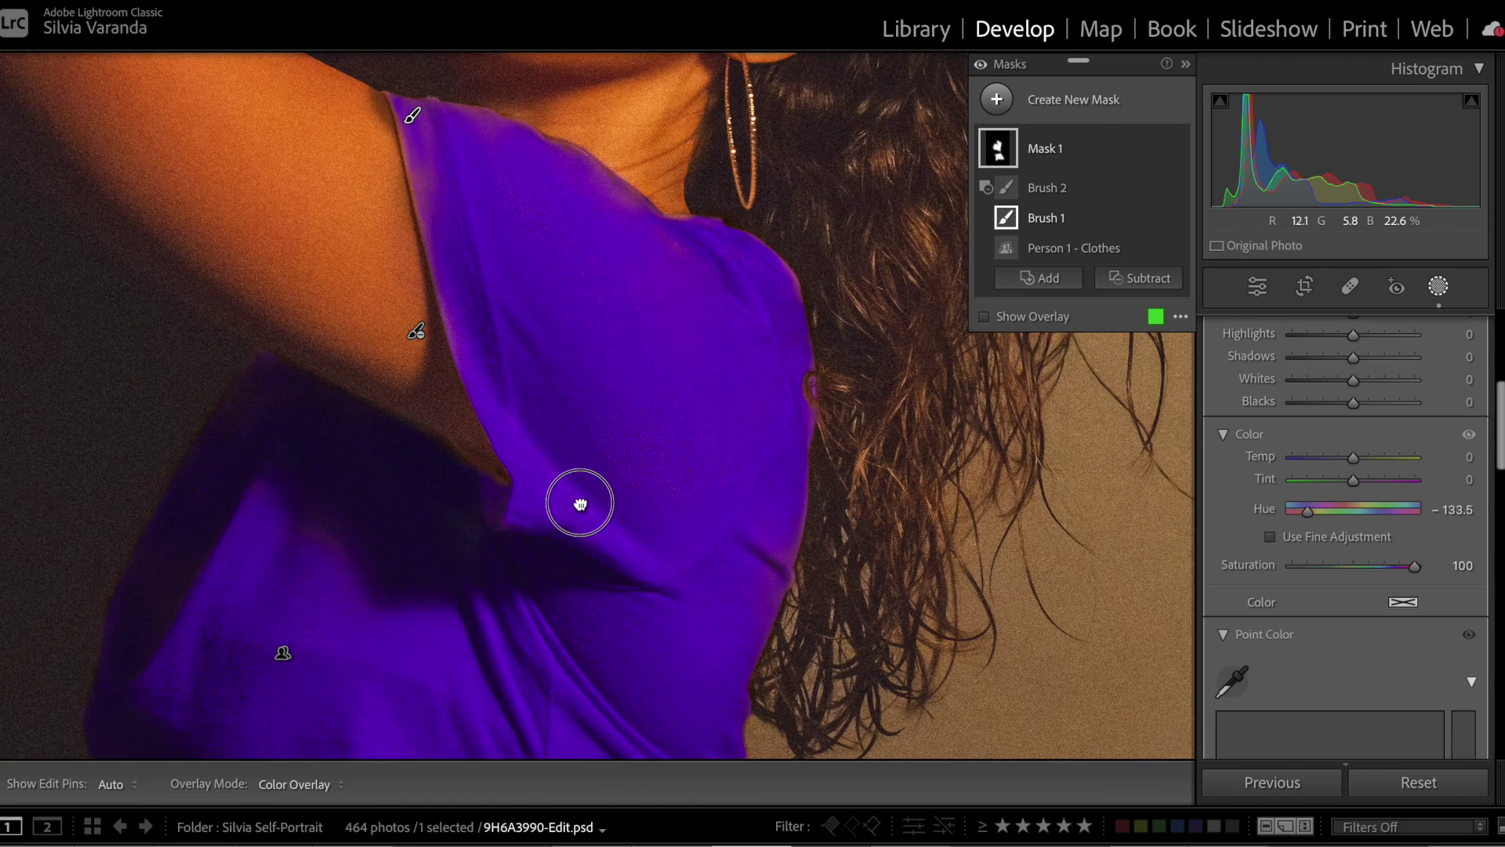
key("h")
key("h")
key("h")
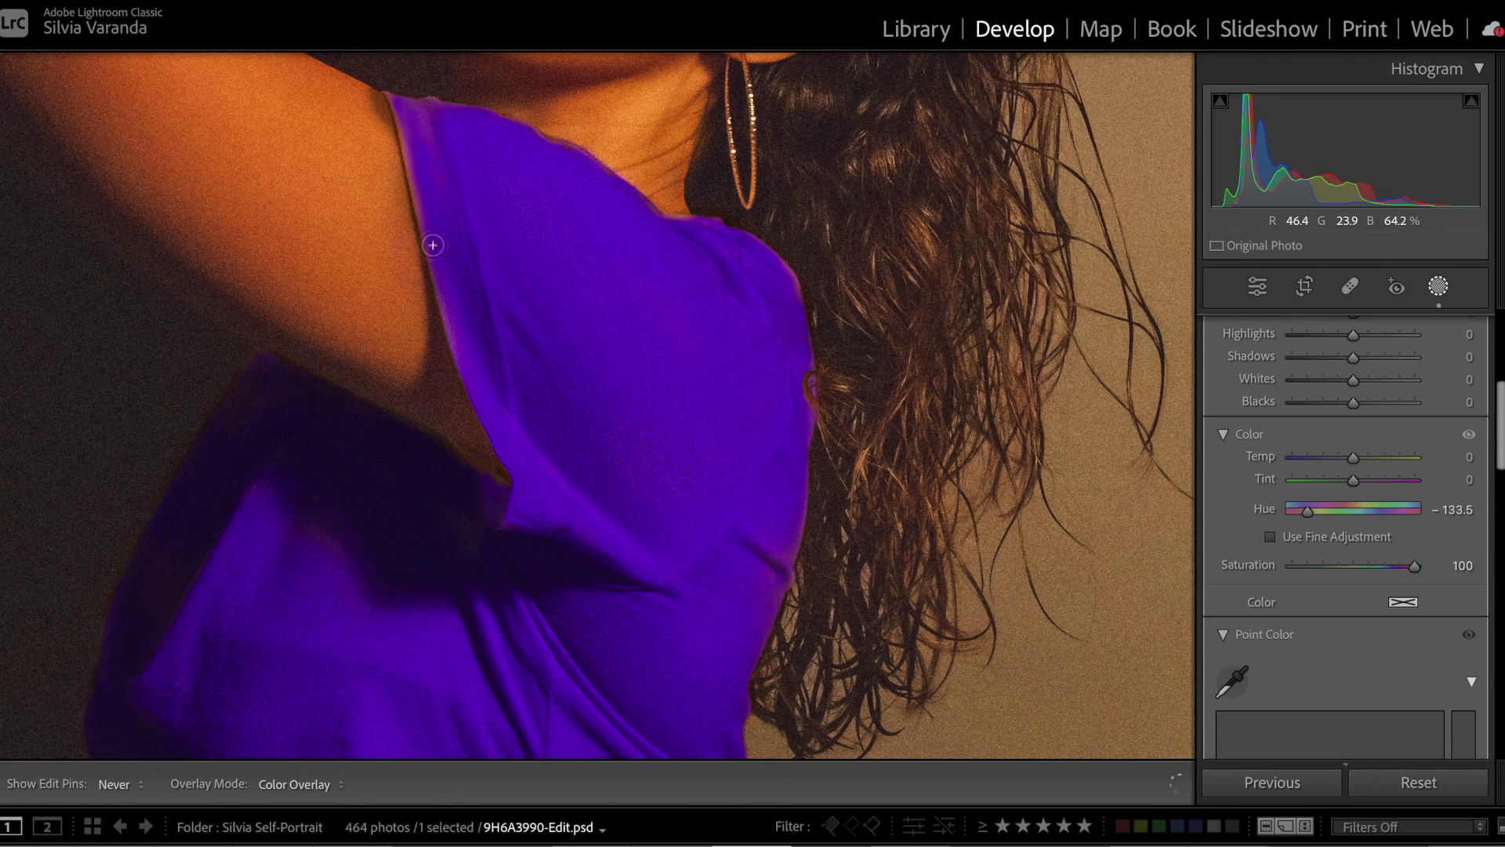
key("h")
key("h")
key("h")
key("h")
key("h")
key("h")
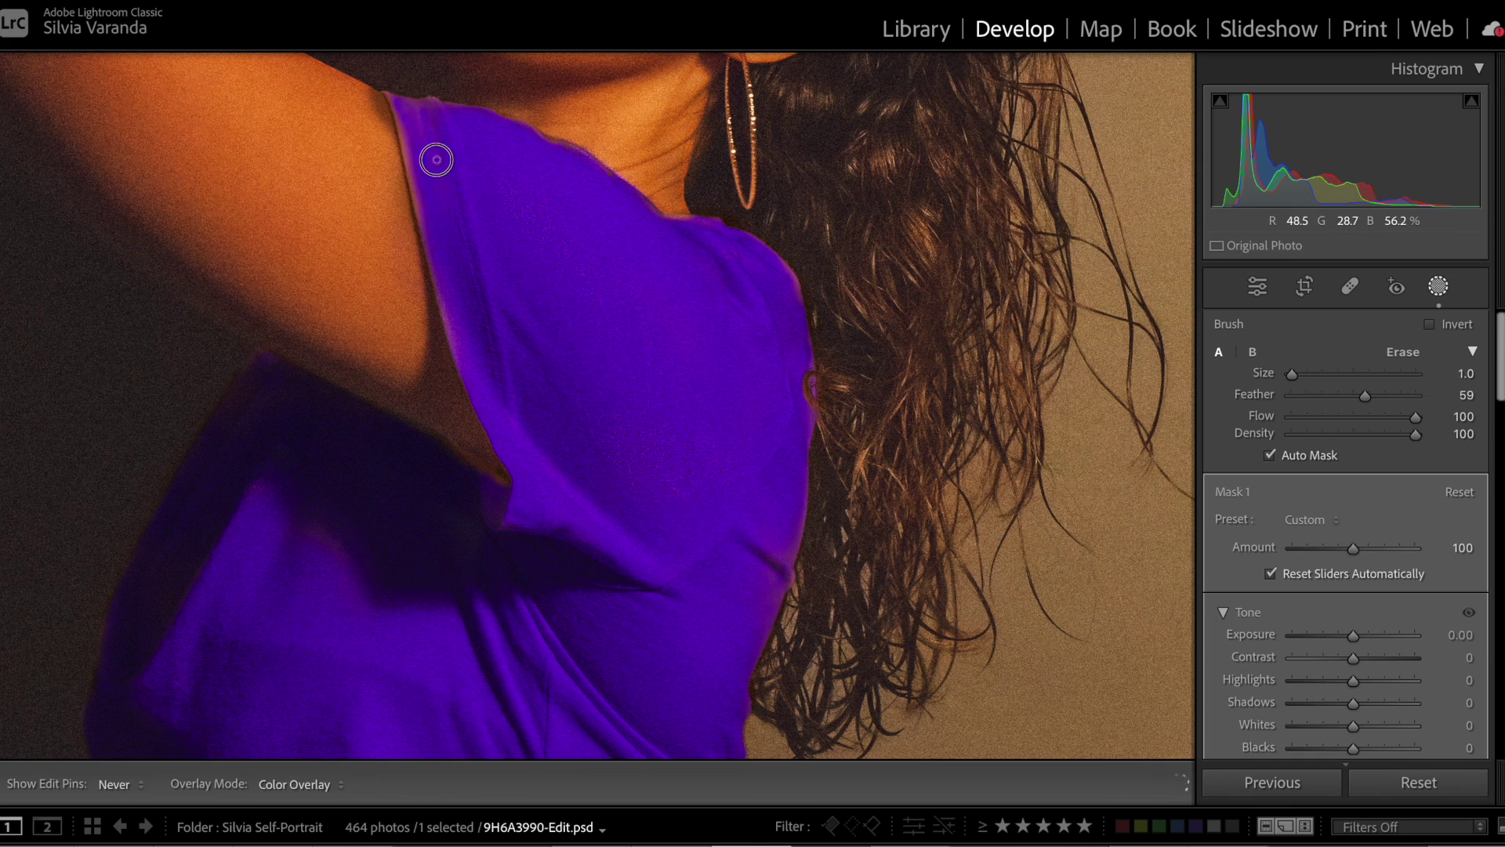
- Fill the shirt's back edge beside the hair and the fabric inside it, enlarging the adding brush
key("bracketright")
key("bracketright")
key("bracketright")
left_click_drag(789, 488, 766, 554)
key("bracketright")
key("bracketright")
key("bracketright")
key("bracketright")
key("bracketright")
left_click_drag(641, 404, 630, 344)
left_click_drag(598, 556, 651, 275)
mouse_move(697, 320)
left_mouse_down()
mouse_move(703, 304)
mouse_move(219, 437)
left_mouse_up()
- Fill the shirt's lower front curve down to the hem with the adding brush at size 4
key("bracketleft")
key("bracketleft")
key("bracketleft")
key("bracketleft")
key("bracketleft")
key("bracketleft")
key("bracketleft")
key("bracketleft")
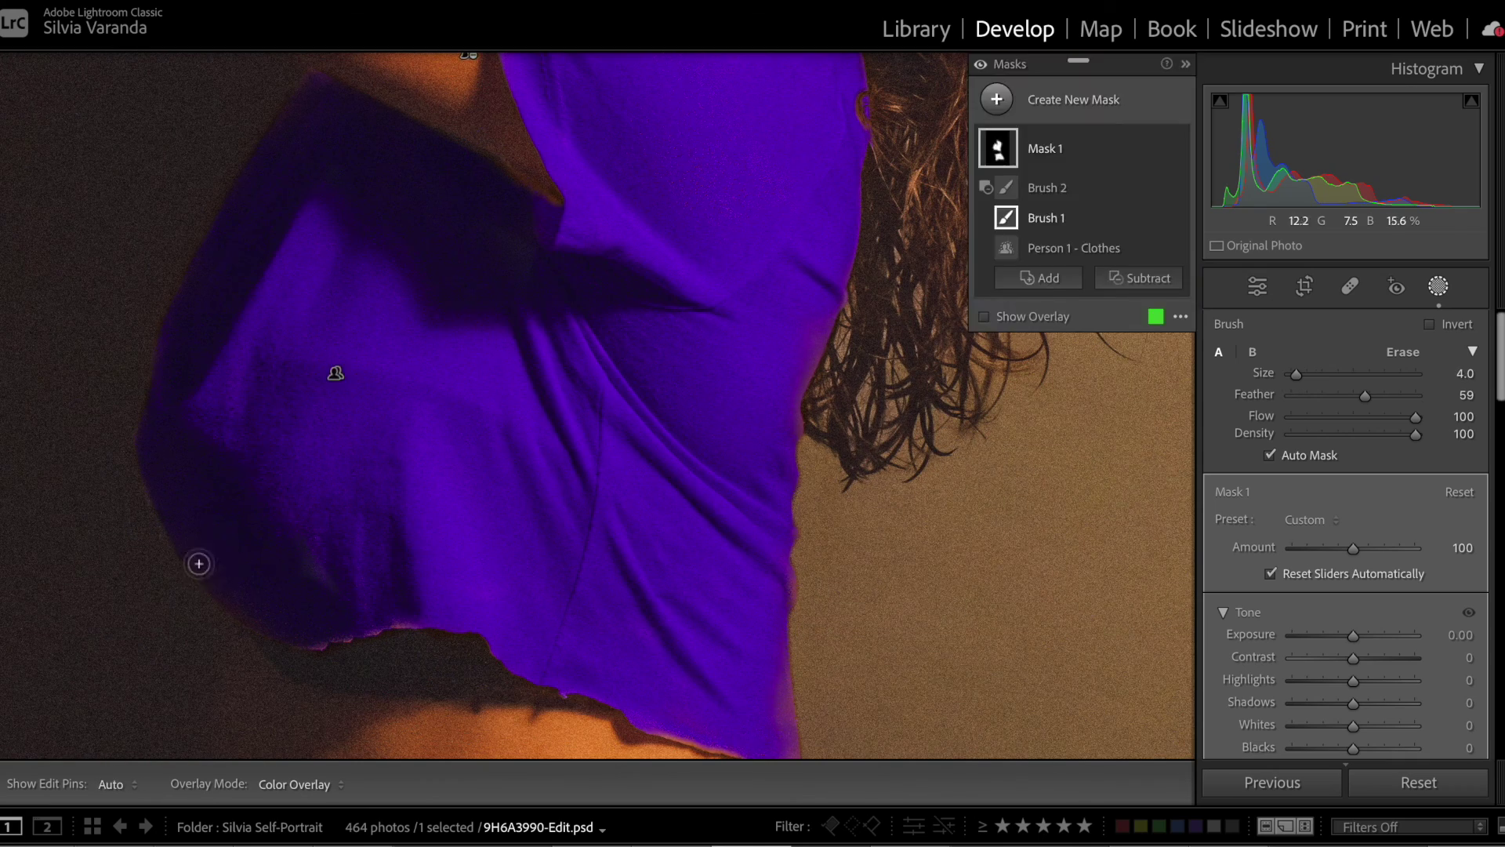
mouse_move(199, 561)
left_mouse_down()
mouse_move(319, 632)
mouse_move(421, 629)
mouse_move(294, 651)
left_mouse_up()
- Fill the middle of the shirt's ragged hem with the adding brush at size 3
key("bracketleft")
key("bracketleft")
key("bracketleft")
key("bracketright")
key("bracketright")
key("bracketright")
key("bracketright")
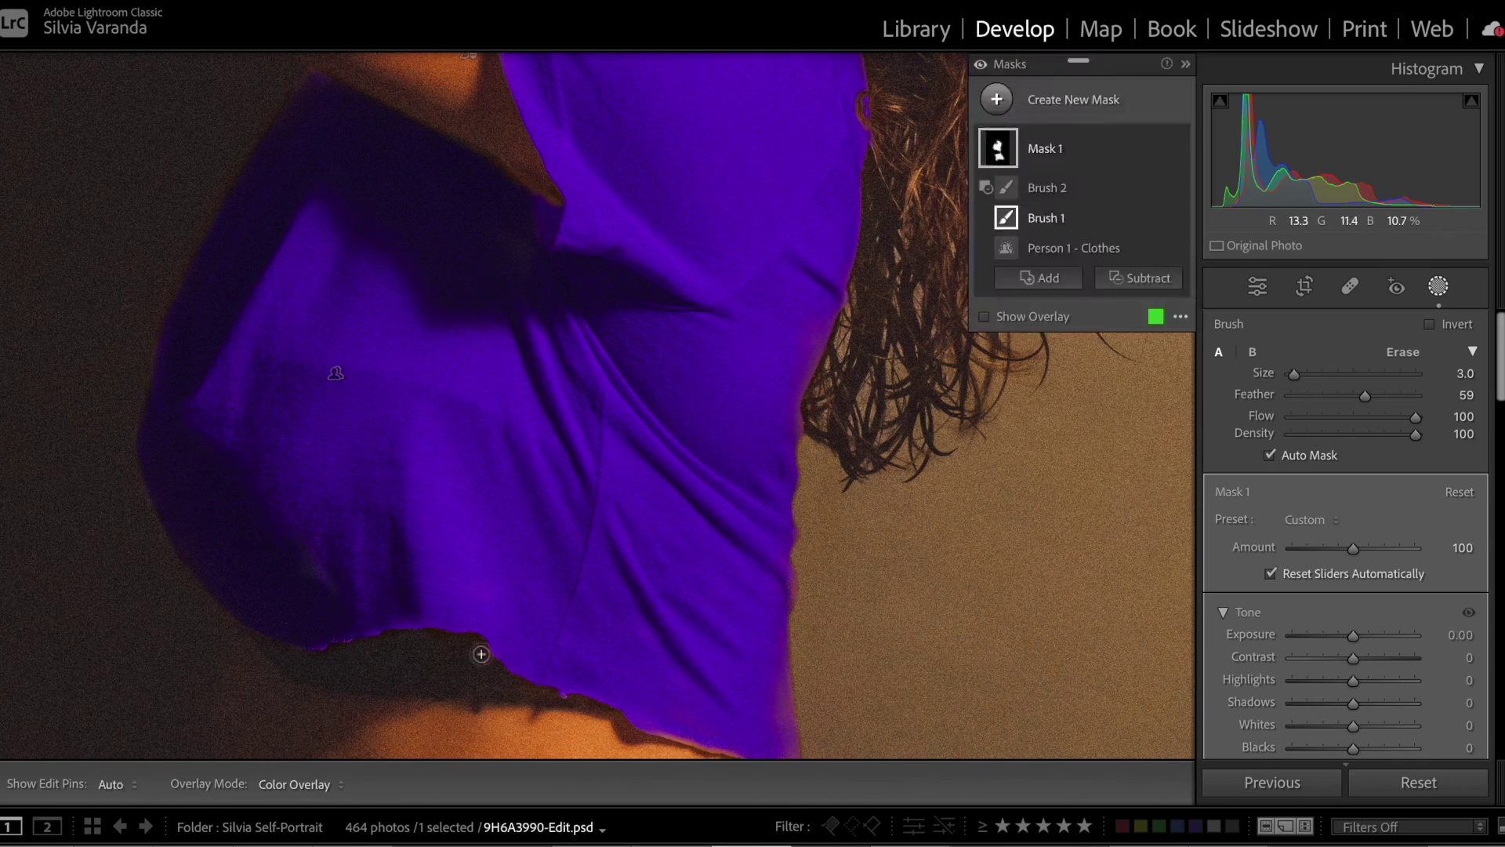
left_click_drag(481, 655, 517, 672)
- Paint over the lower part of the shirt above the hem with a larger adding brush
key("bracketright")
key("bracketright")
key("bracketright")
key("bracketright")
left_click_drag(460, 557, 693, 591)
left_click_drag(521, 509, 346, 354)
- Fill the fringe along the shirt's rear hem and back edge, adjusting the adding brush to size 4 and larger
key("bracketleft")
key("bracketleft")
key("bracketleft")
key("bracketleft")
key("bracketleft")
key("bracketleft")
key("bracketleft")
mouse_move(474, 572)
left_mouse_down()
mouse_move(531, 595)
mouse_move(518, 588)
mouse_move(607, 392)
left_mouse_up()
key("bracketright")
key("bracketright")
left_click_drag(614, 270, 616, 242)
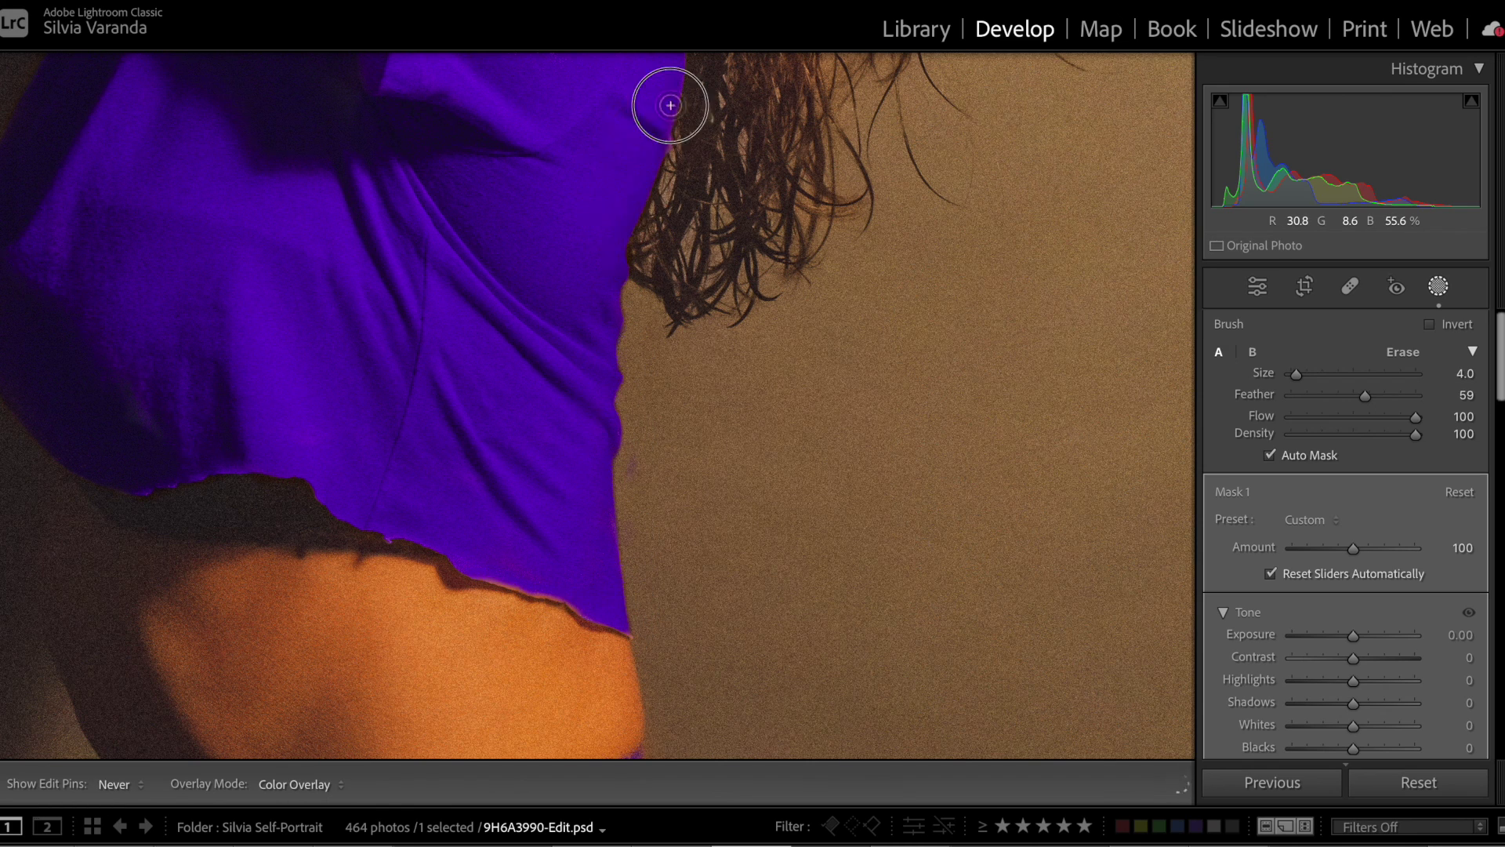
key("h")
key("h")
key("bracketright")
key("bracketright")
key("bracketright")
key("bracketright")
key("bracketright")
key("h")
- Touch up the thin fringe along the rear half of the shirt's hem with the adding brush at size 1
key("bracketleft")
key("bracketleft")
key("bracketleft")
key("bracketleft")
key("bracketleft")
key("bracketleft")
key("bracketleft")
key("bracketleft")
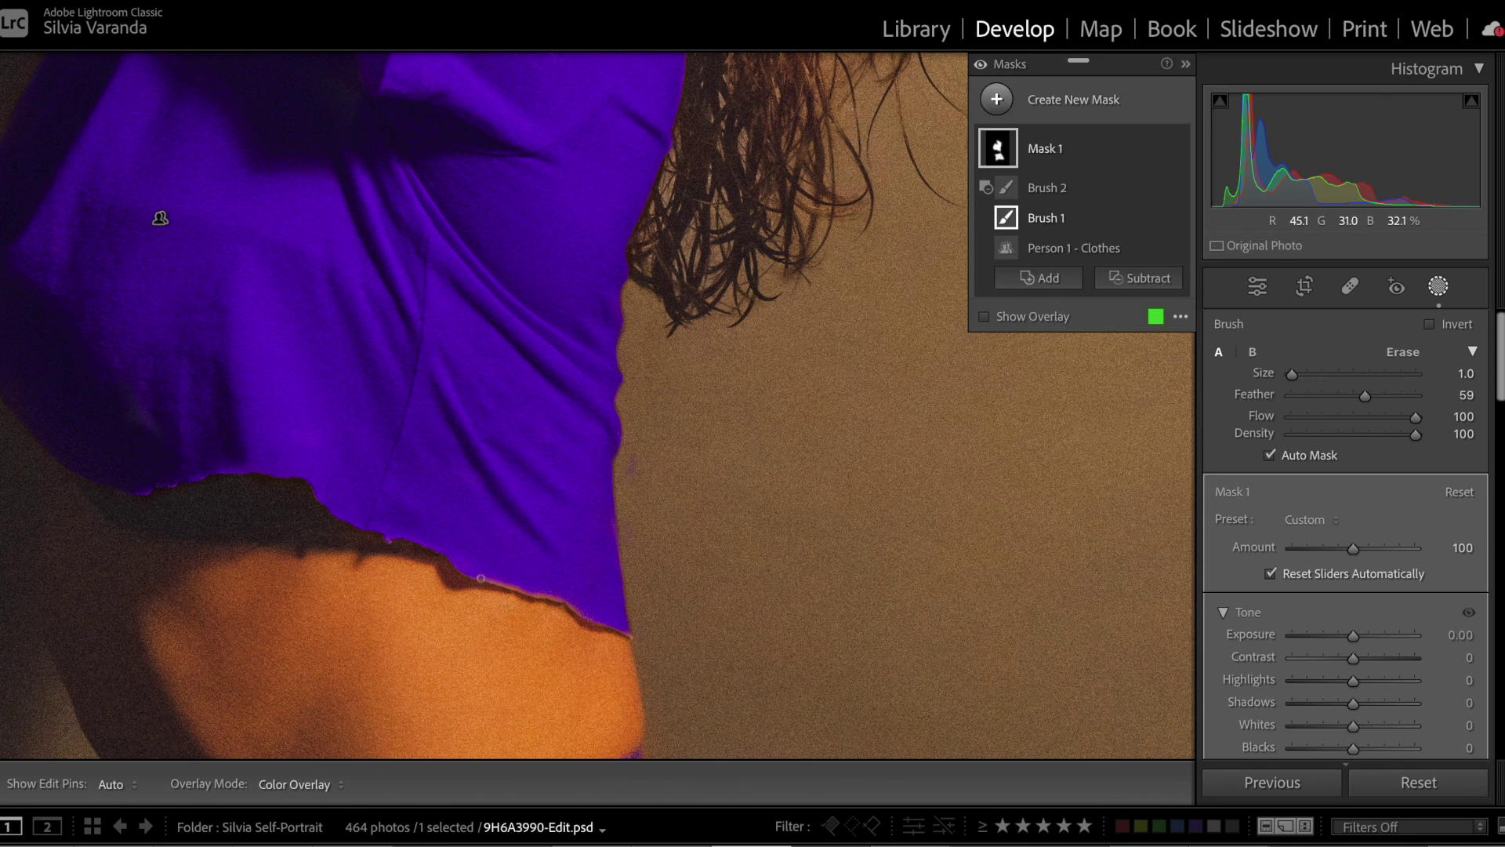
key("h")
key("h")
key("h")
key("h")
left_click(1055, 222)
key("h")
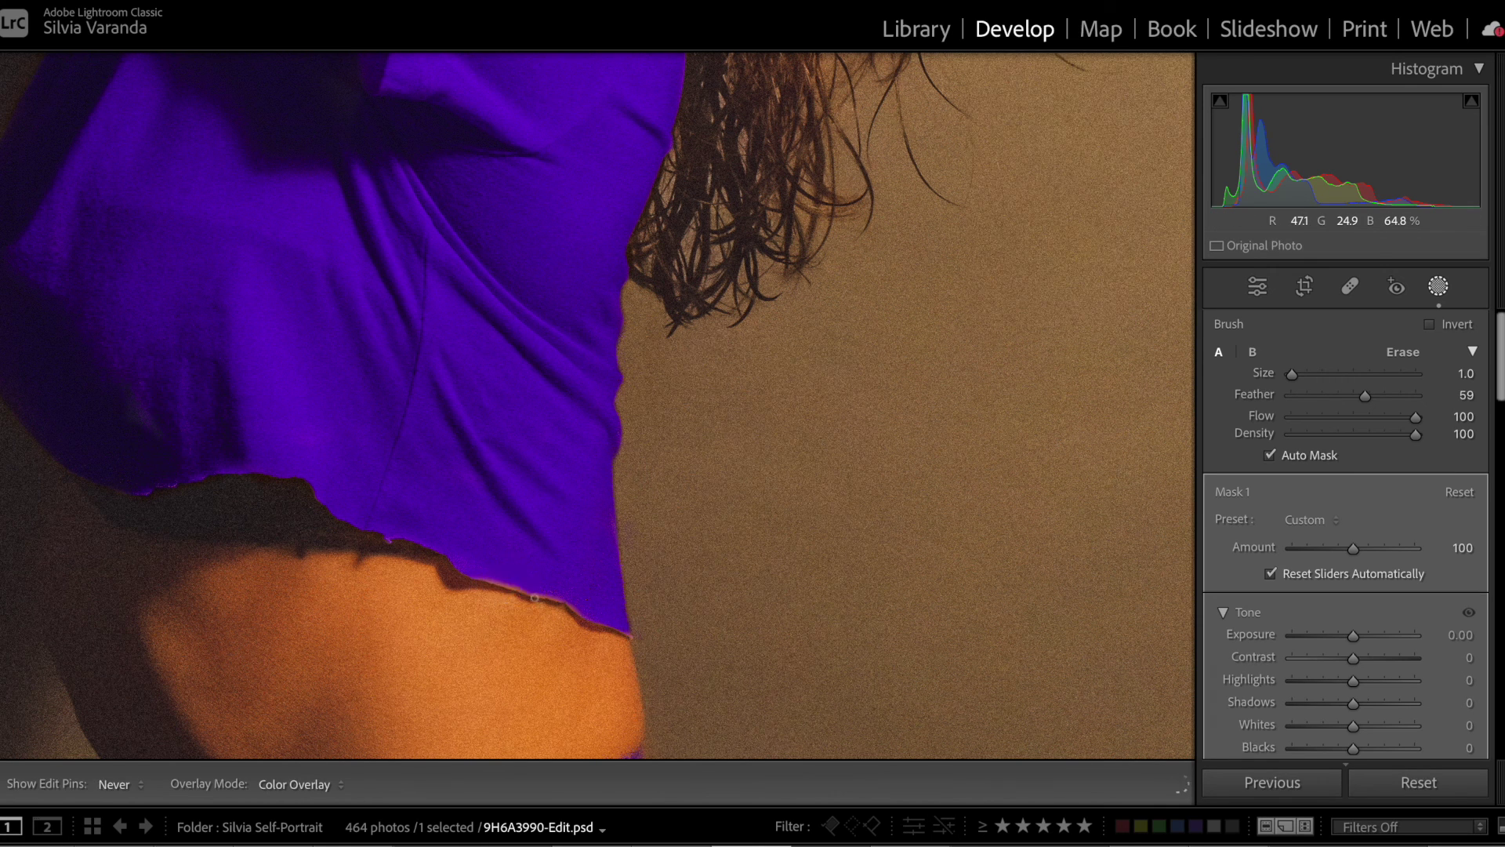
left_click_drag(534, 598, 534, 599)
- Examine the fringe along the rear half of the shirt's hem up close
key("ctrl+equal")
key("ctrl+equal")
key("ctrl+equal")
key("space")
left_click_drag(352, 537, 658, 252)
key("h")
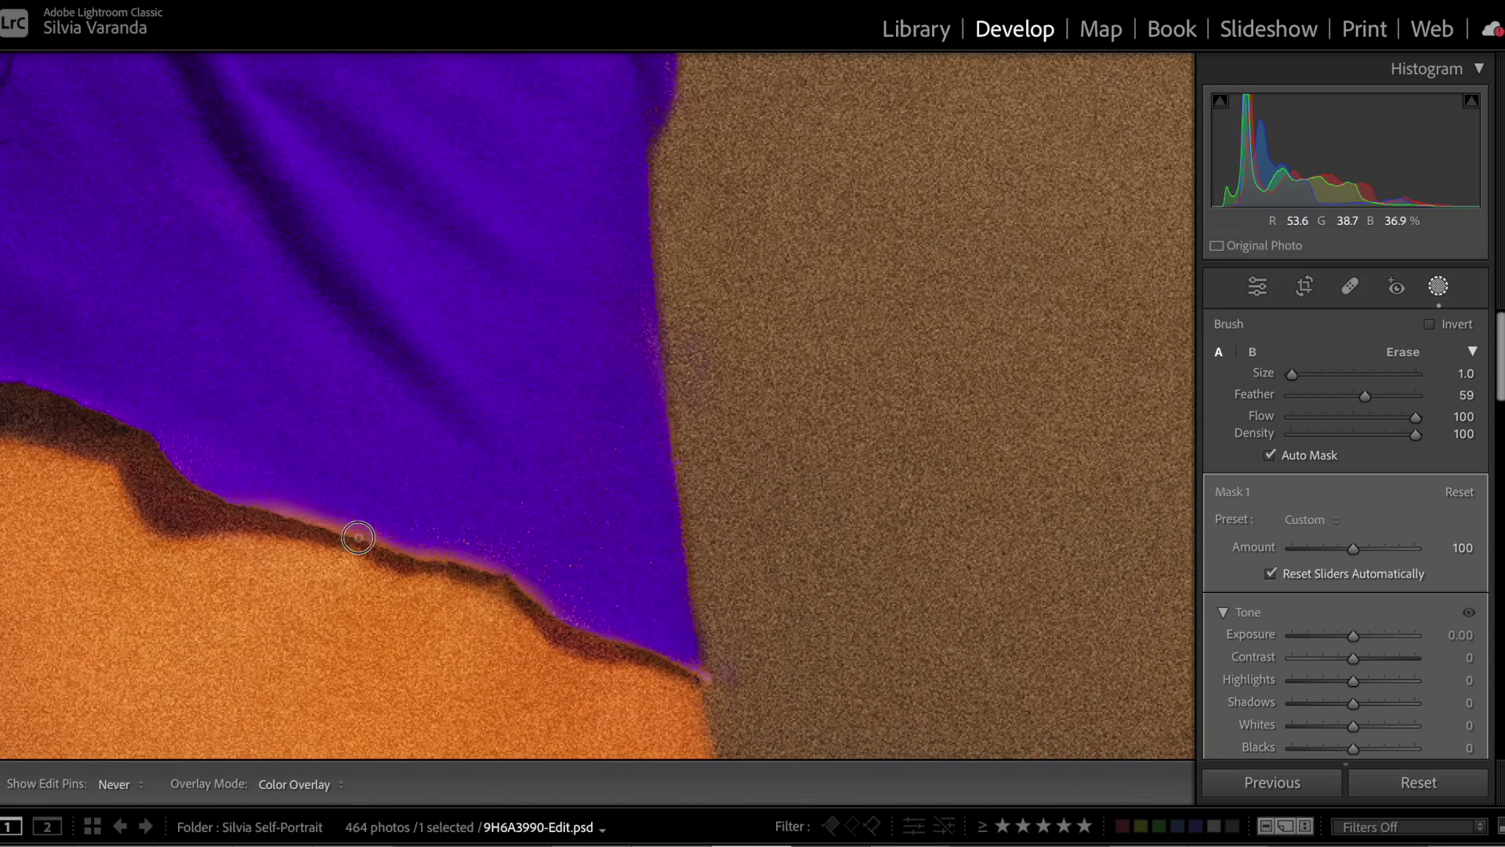
key("h")
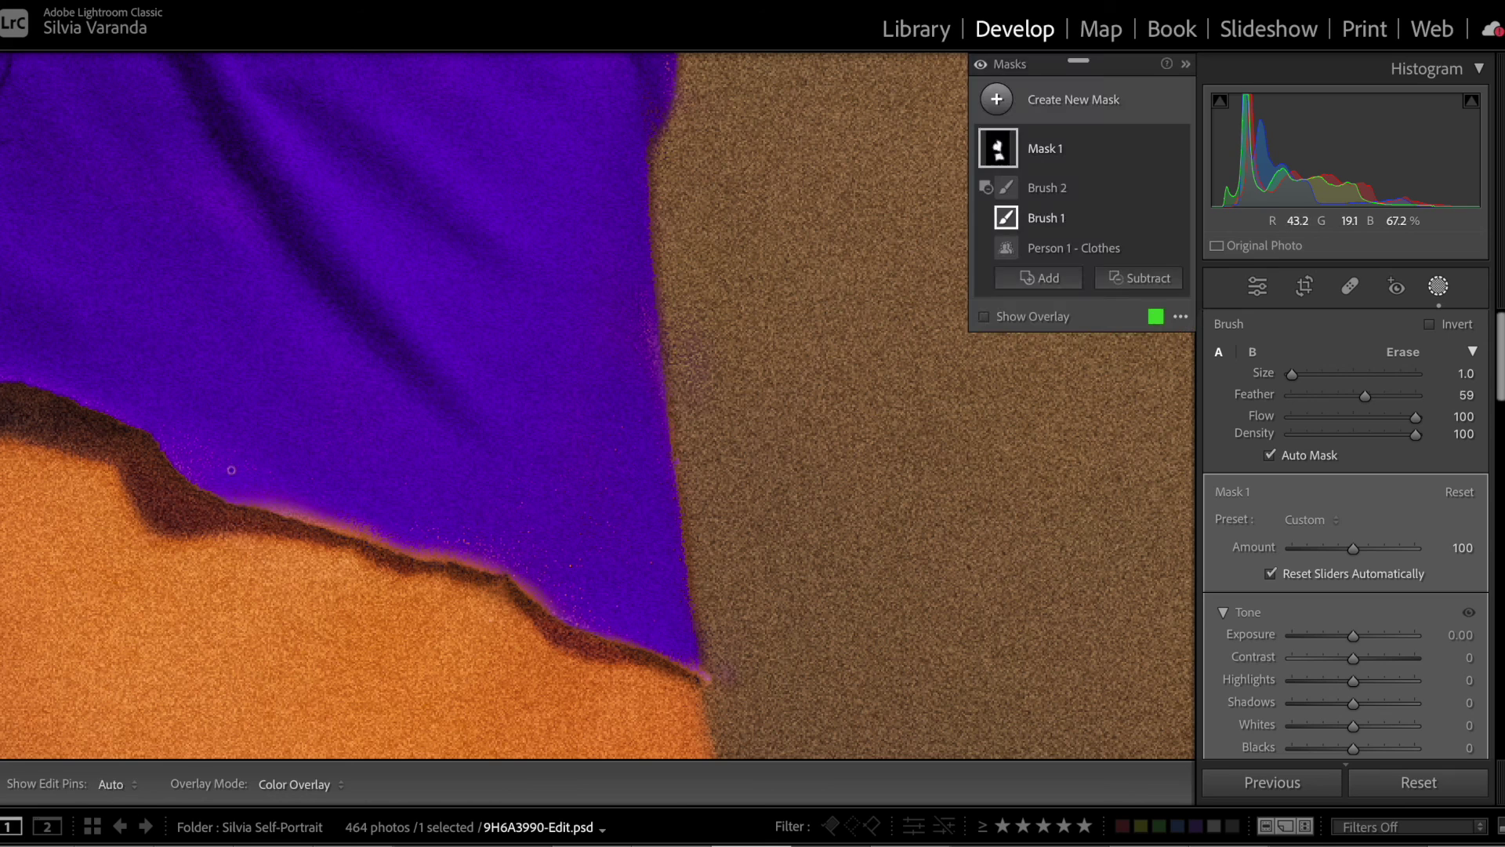
key("h")
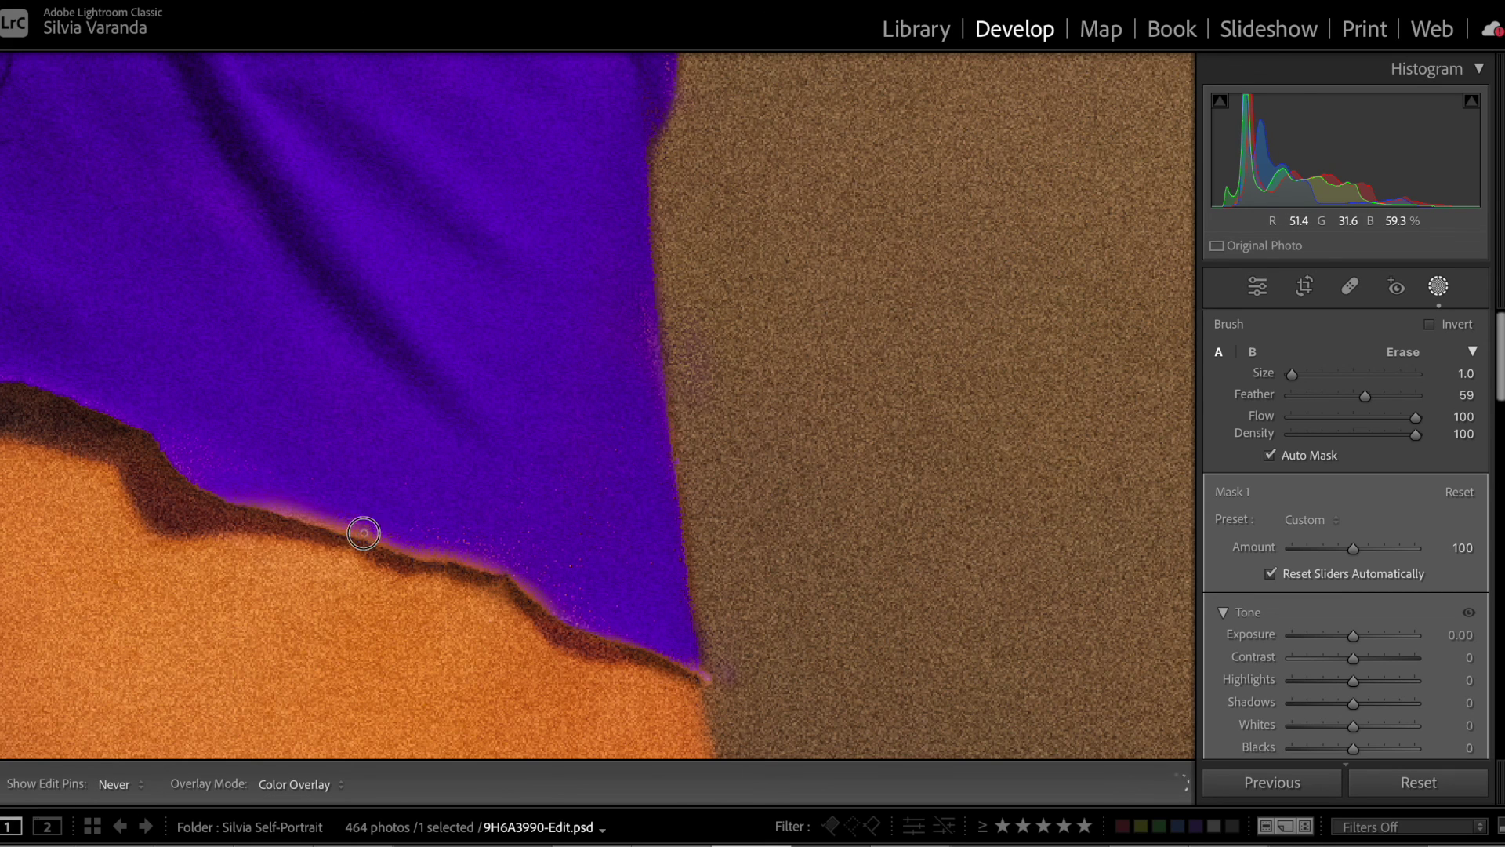
key("h")
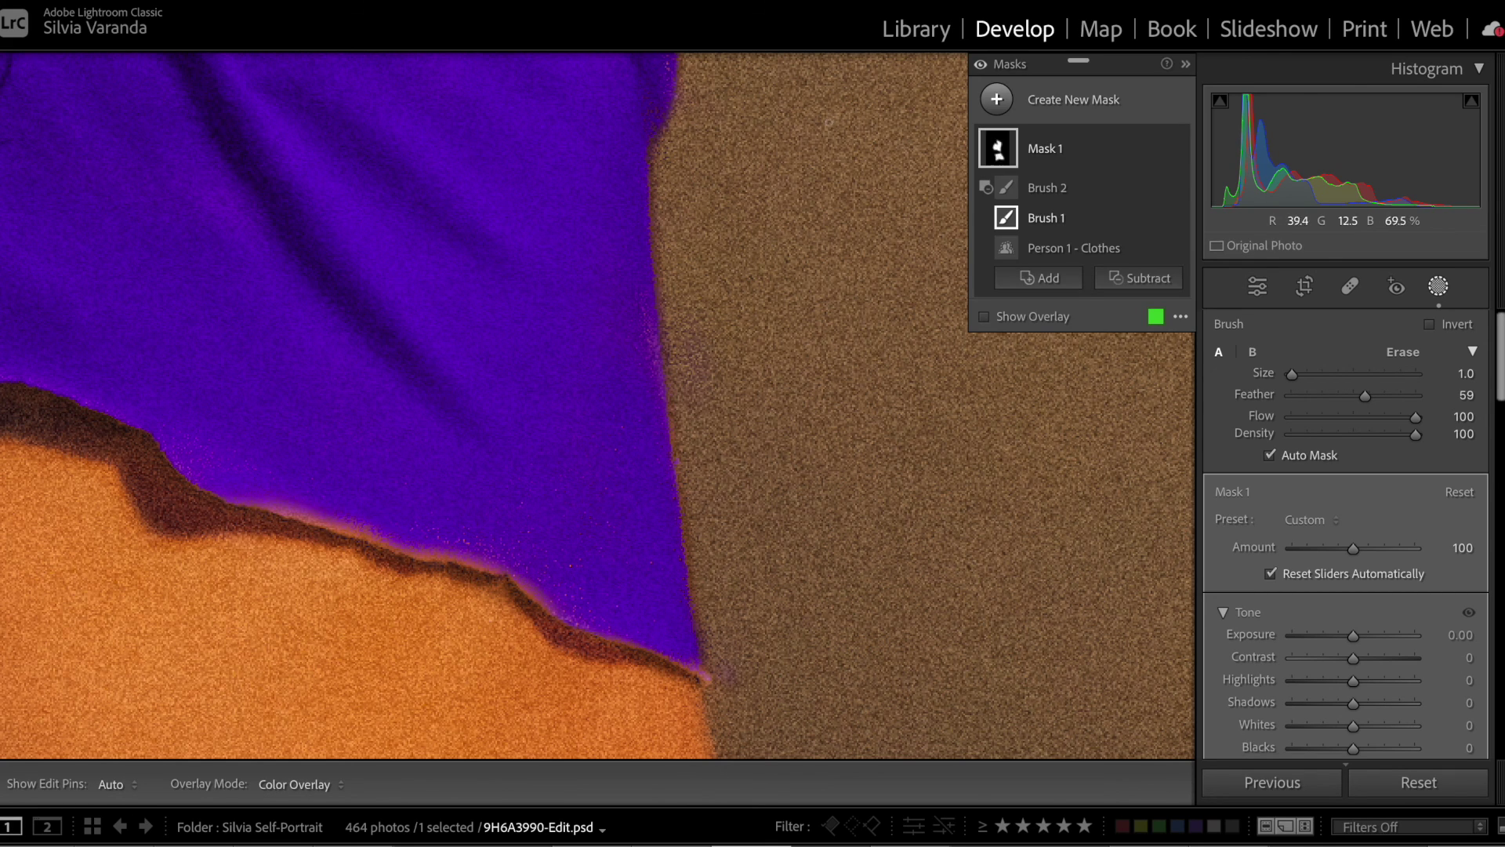
- Create a new brush mask and paint the fringe along the shirt's rear hem at size 1
mouse_move(1012, 145)
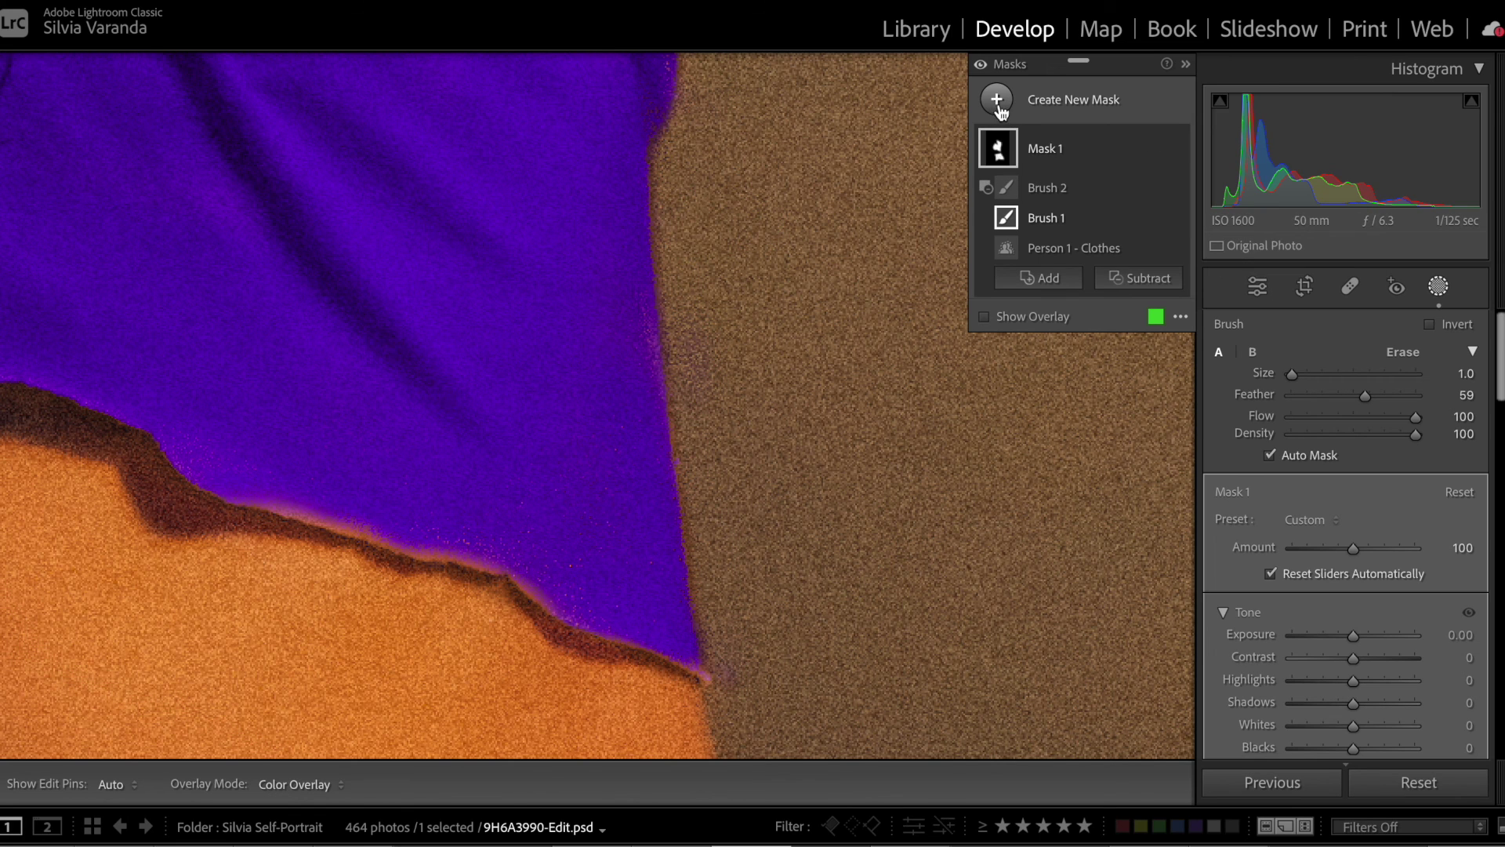
left_click(997, 101)
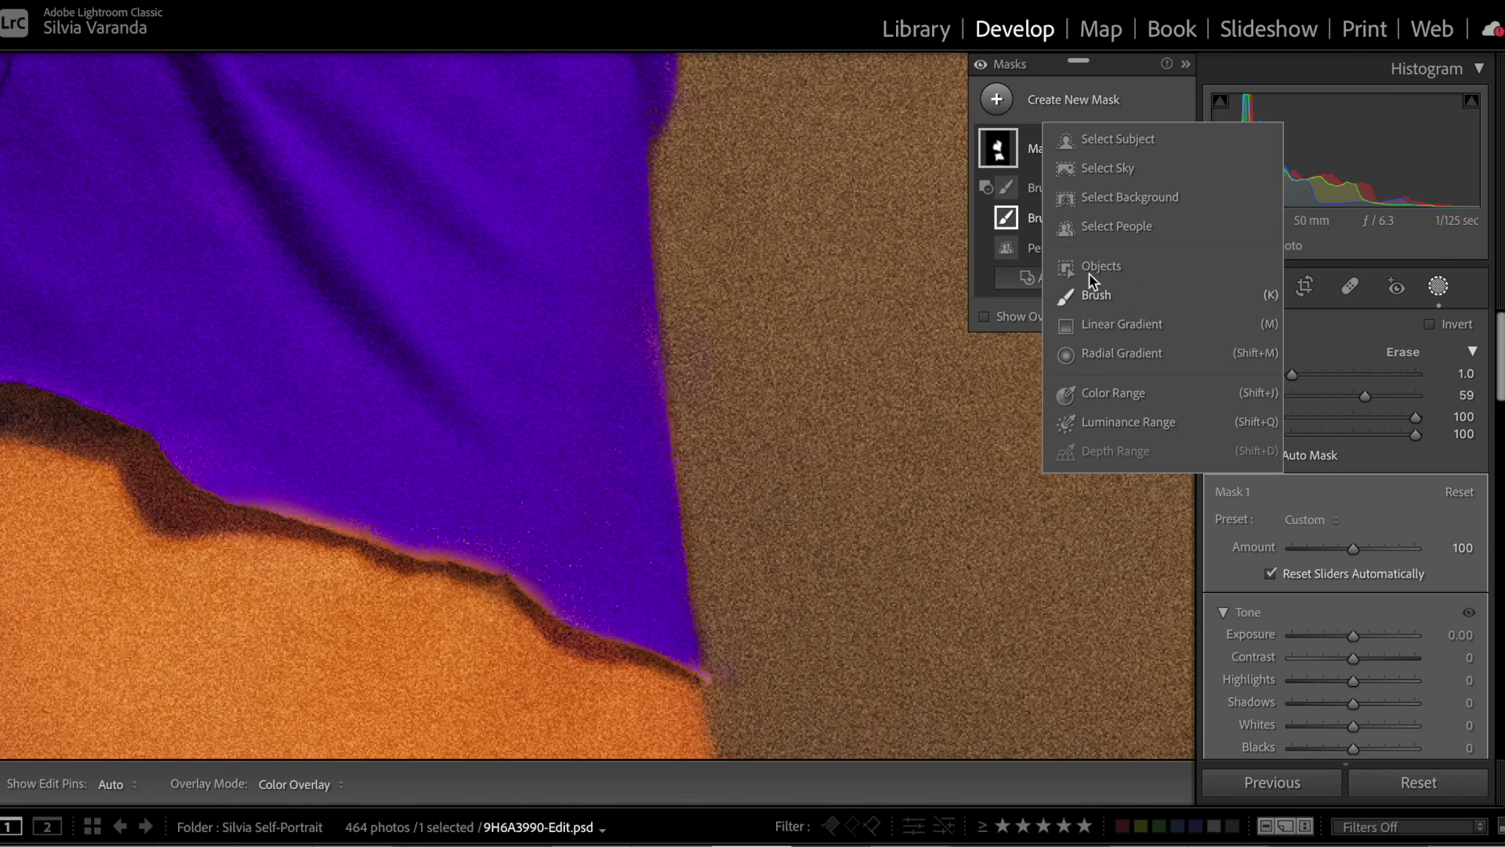
left_click(1097, 296)
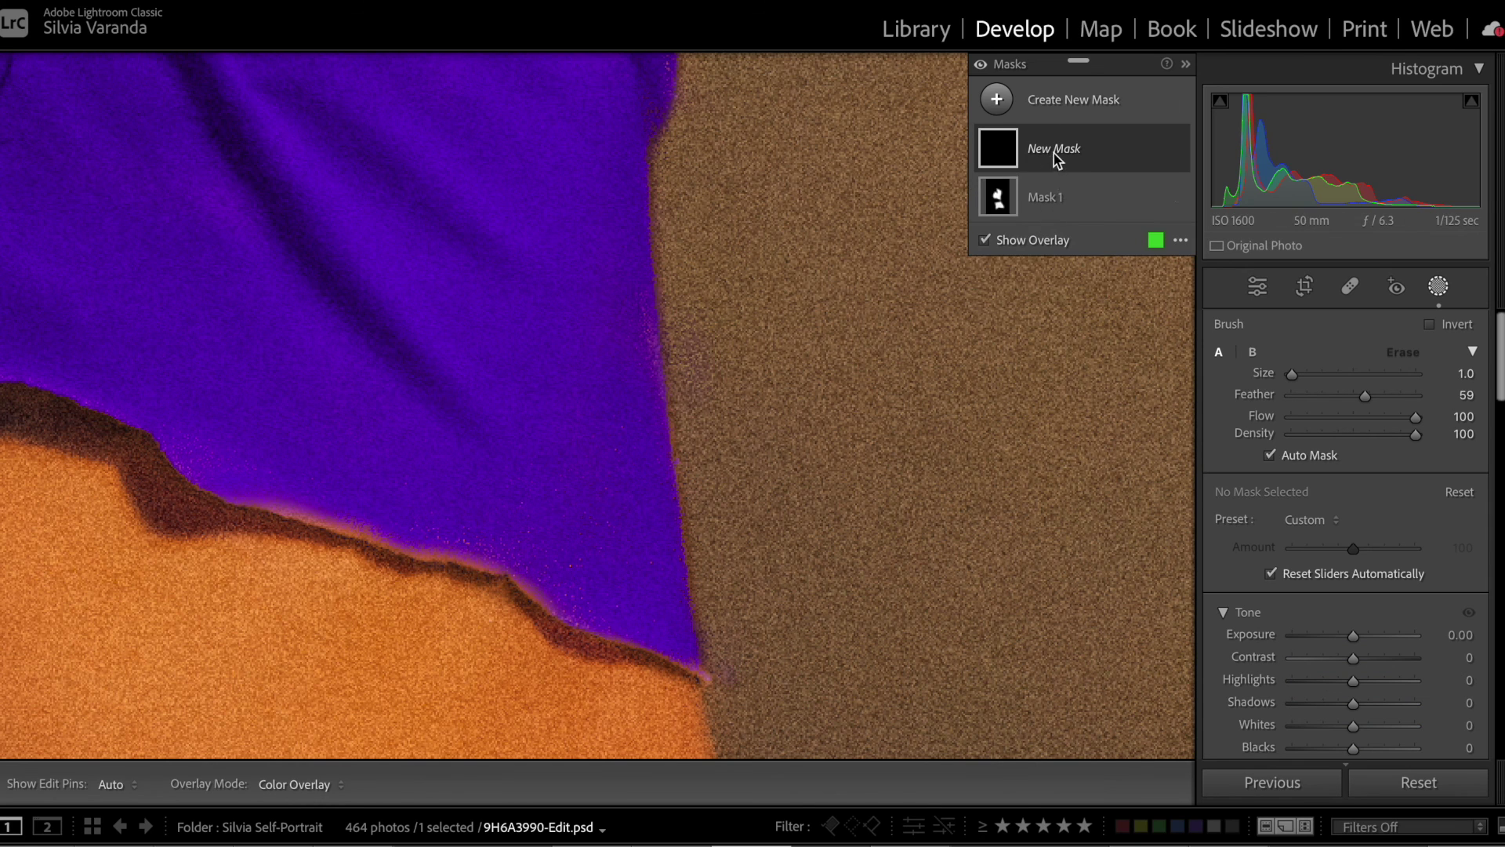
left_click(1052, 154)
left_click_drag(243, 500, 329, 525)
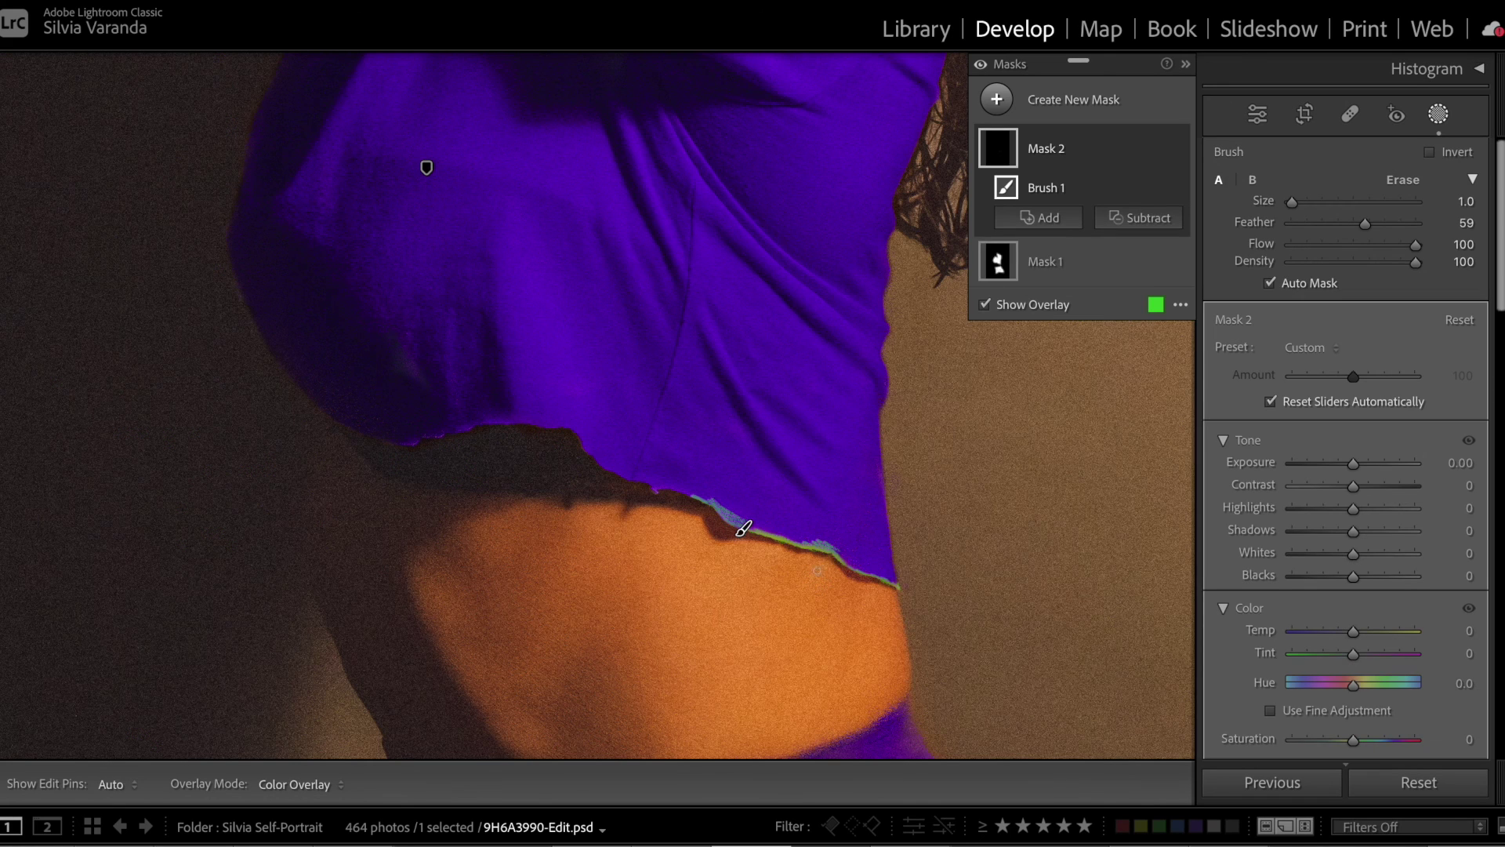
- Set the mask overlay colour to blue and its mode to Color Overlay on B&W, and look over the shirt's rear hem
left_click(1157, 306)
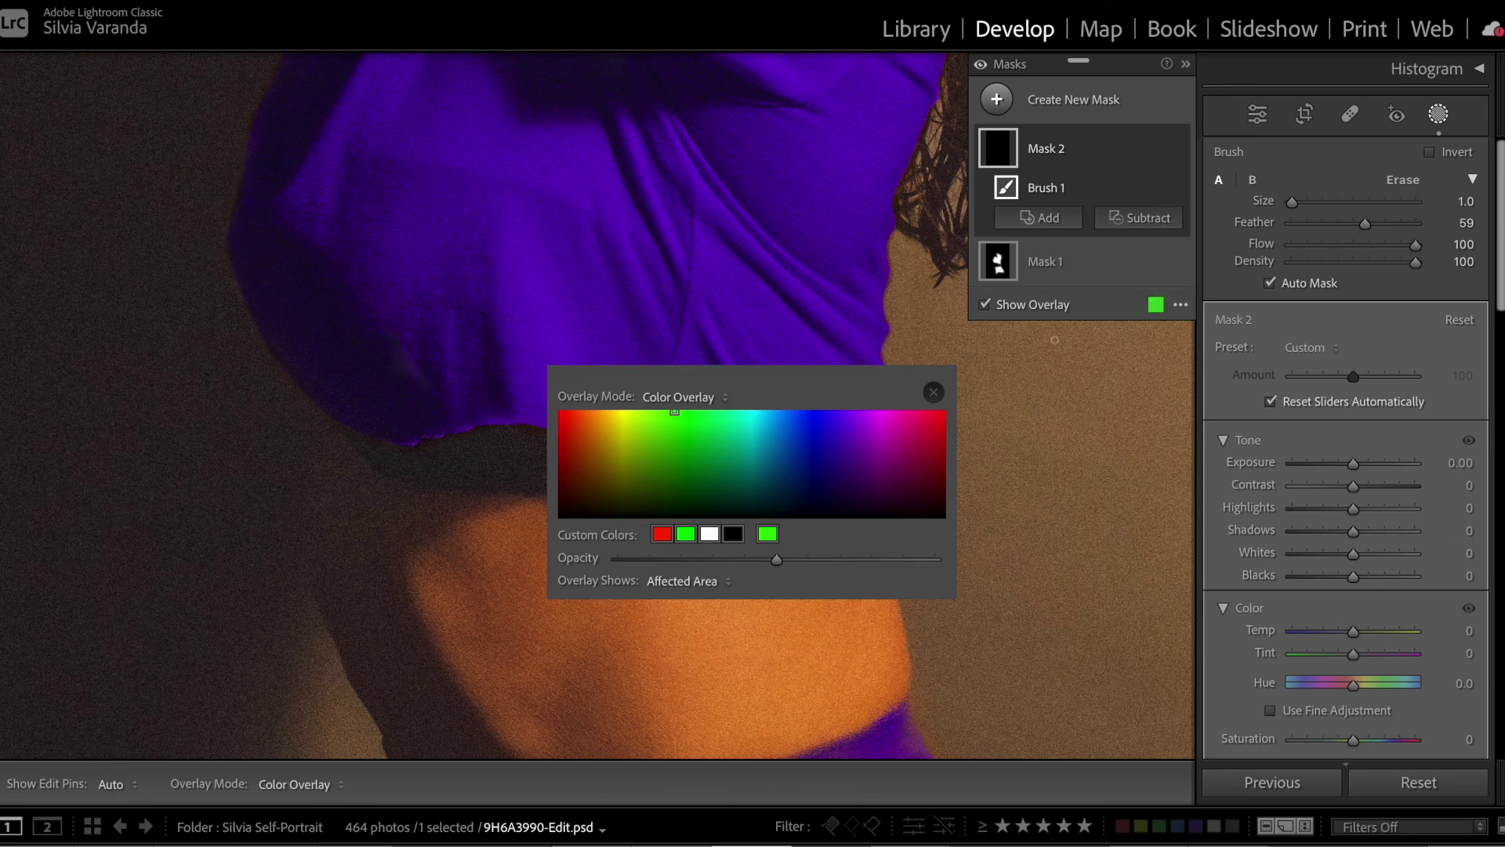
left_click(823, 427)
left_click(679, 396)
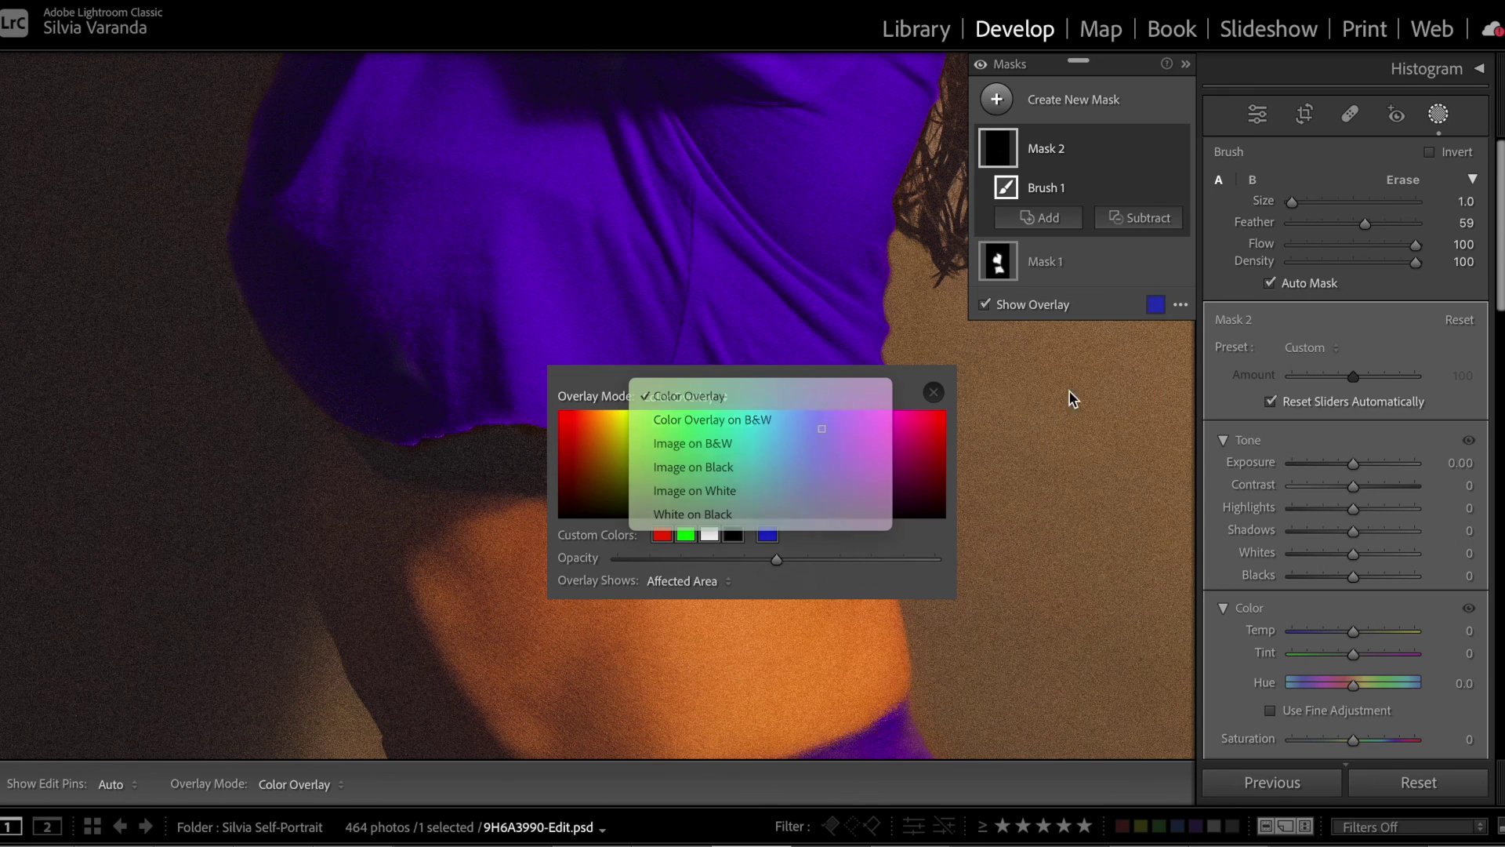
left_click(799, 390)
left_click(933, 392)
left_click_drag(729, 372, 363, 427)
- Change the mask overlay colour to bright green and return the overlay mode to Color Overlay
left_click(1157, 305)
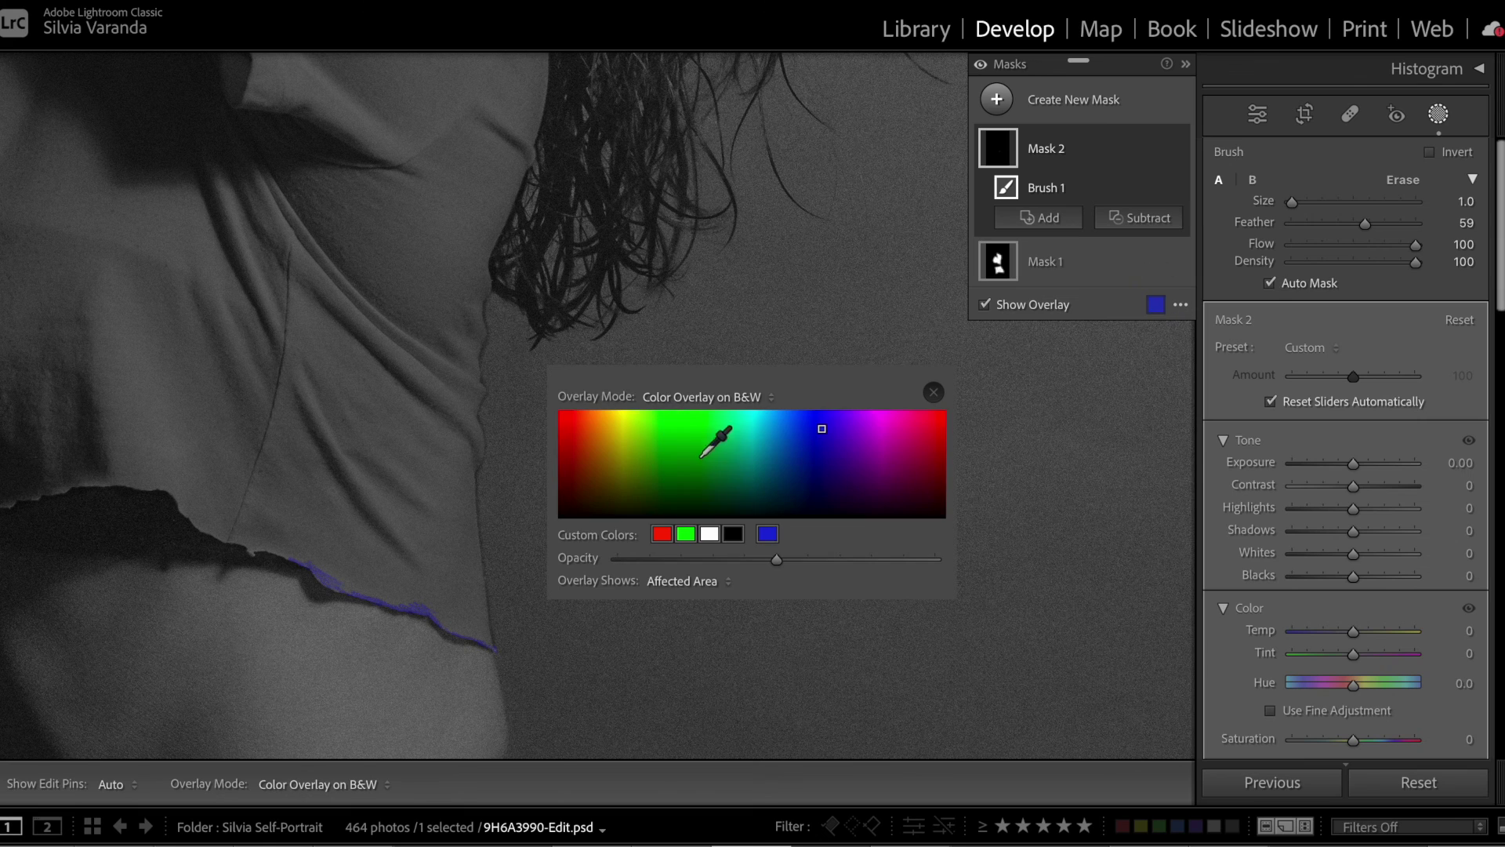
mouse_move(701, 457)
left_mouse_down()
mouse_move(674, 404)
mouse_move(690, 430)
mouse_move(608, 416)
mouse_move(708, 421)
mouse_move(687, 417)
left_mouse_up()
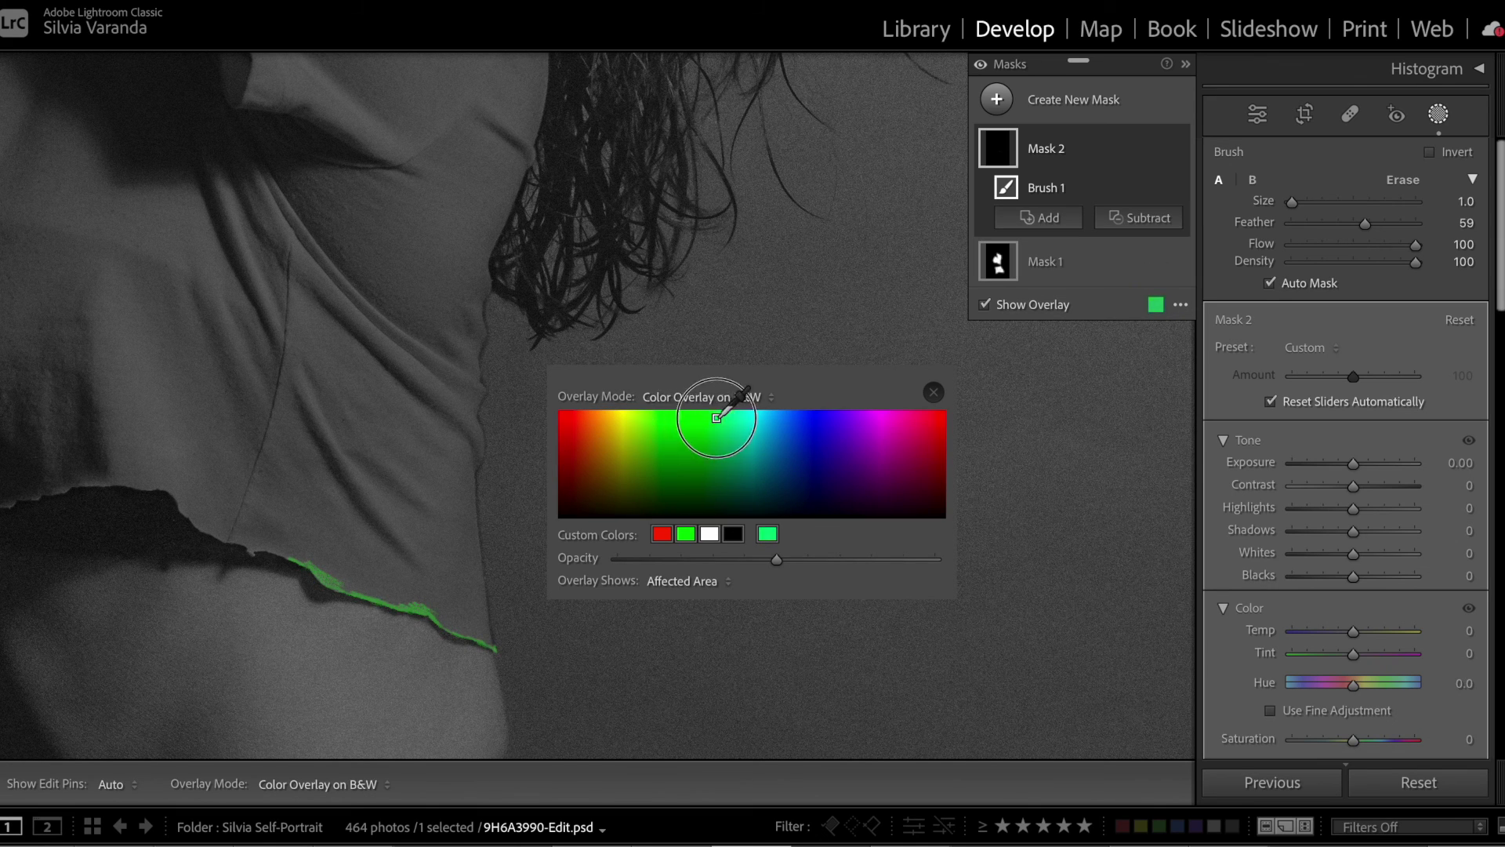
left_click(933, 392)
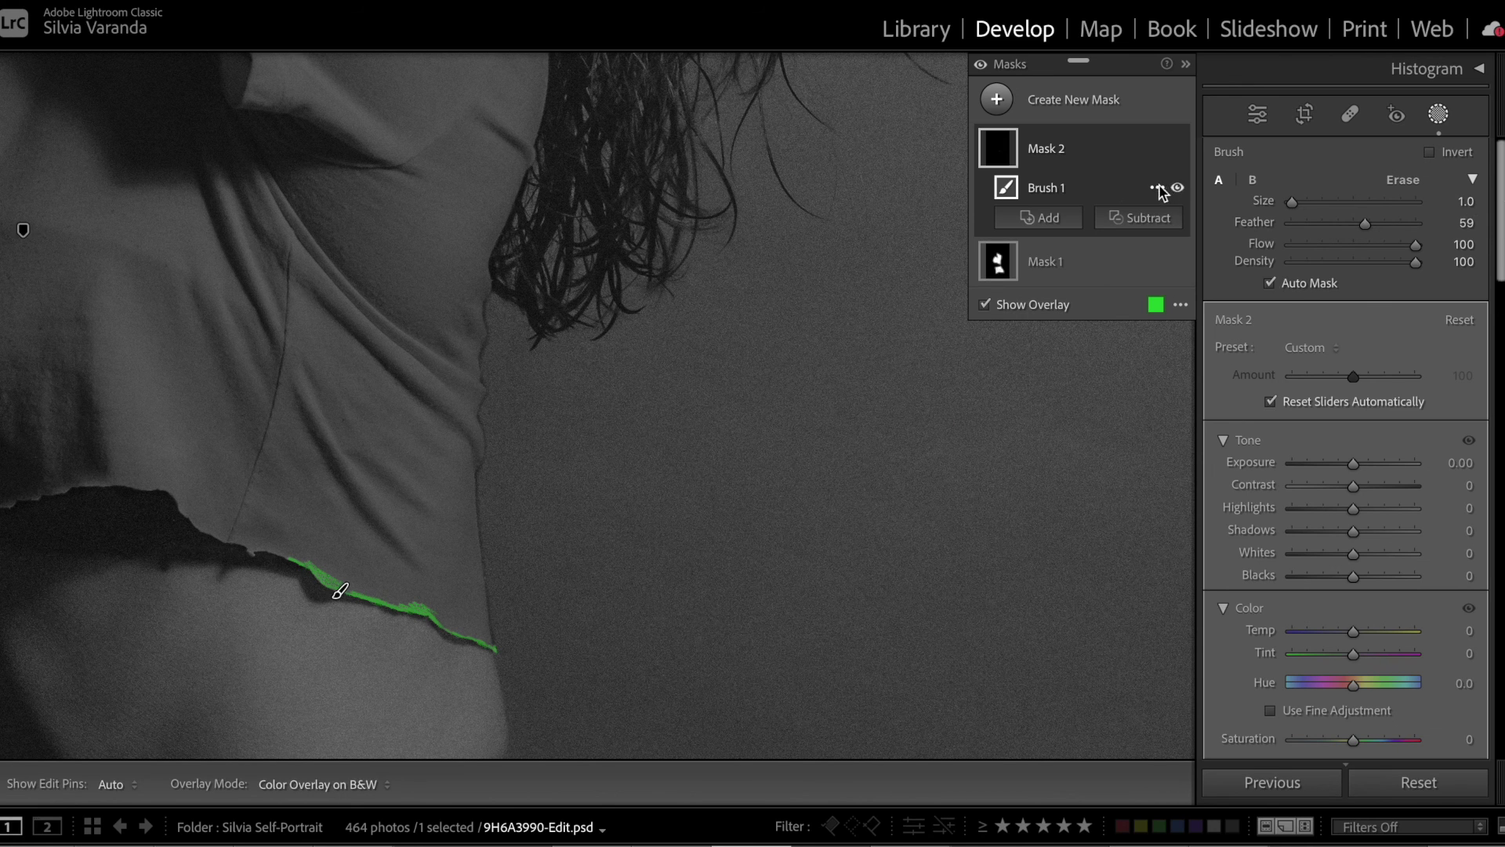
left_click(1161, 193)
left_click(1145, 306)
left_click(1180, 305)
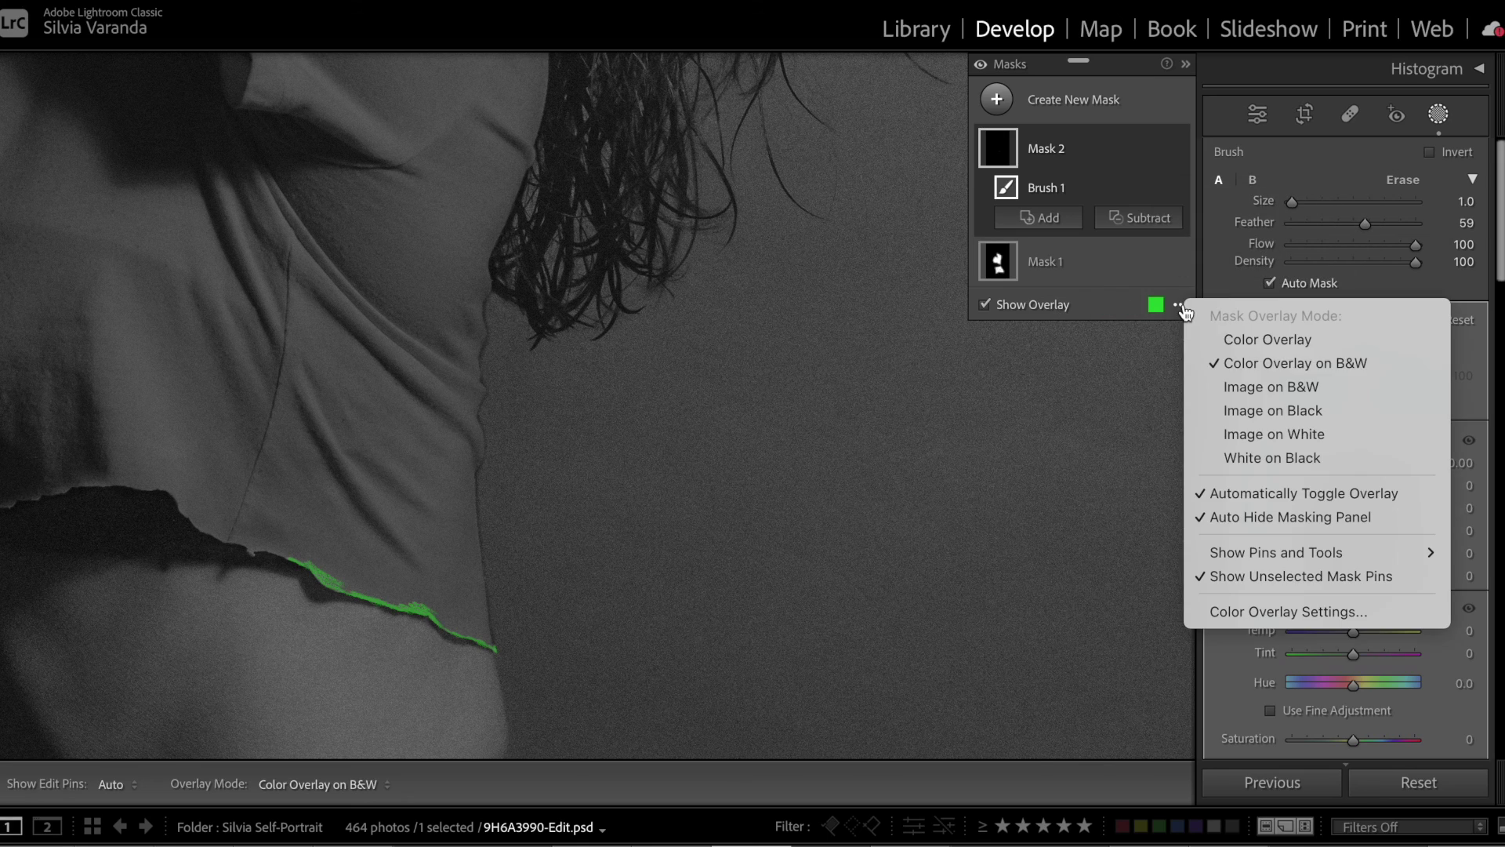
left_click(1258, 339)
left_click_drag(570, 367, 629, 374)
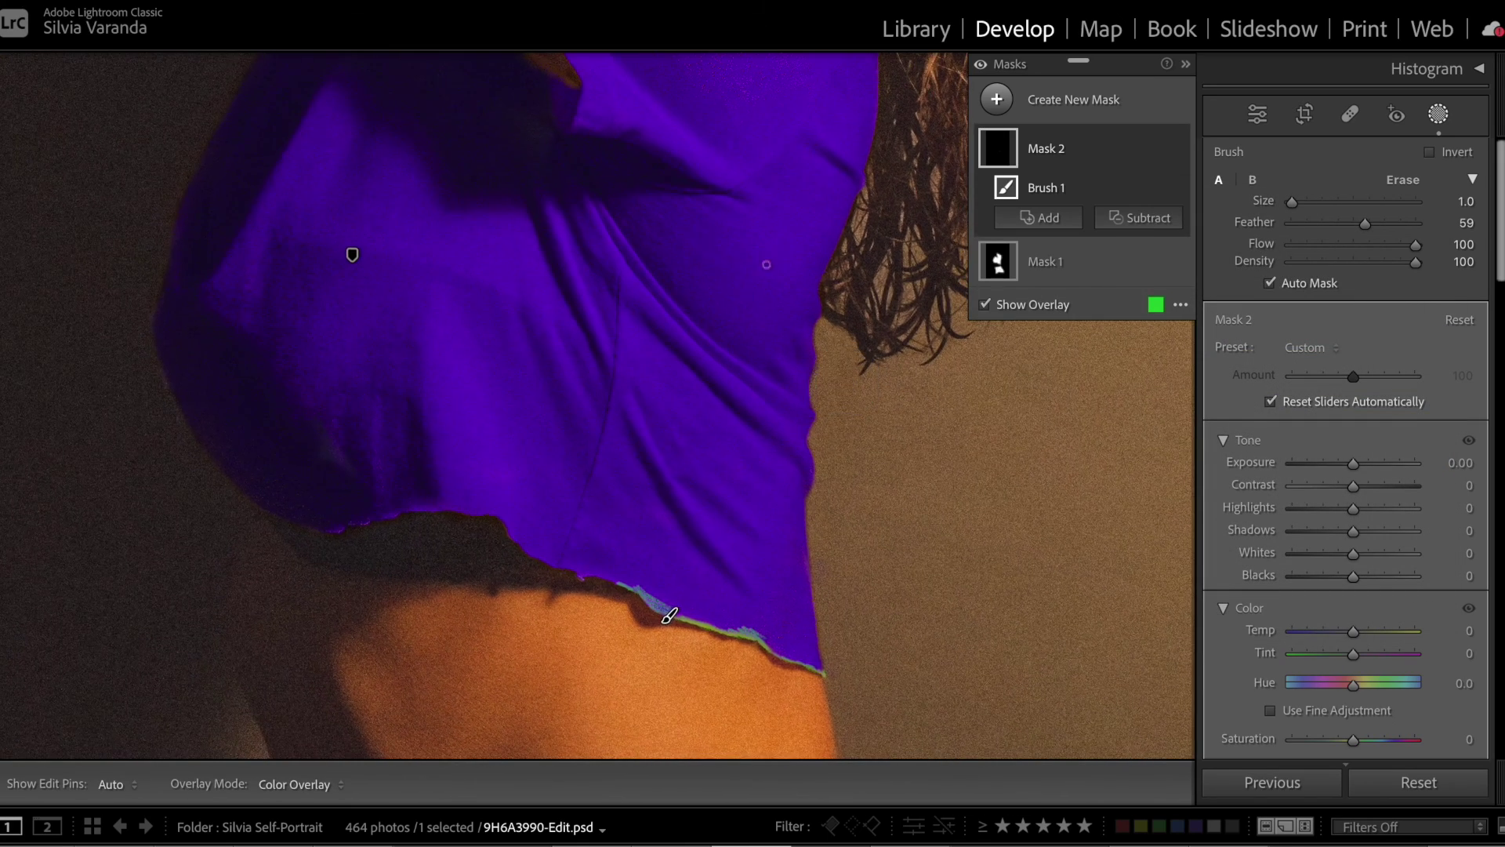
- Reopen Brush 1 of the clothes mask and fill the patchy area around the shorts' side seam at size 8
key("z")
key("ctrl+=")
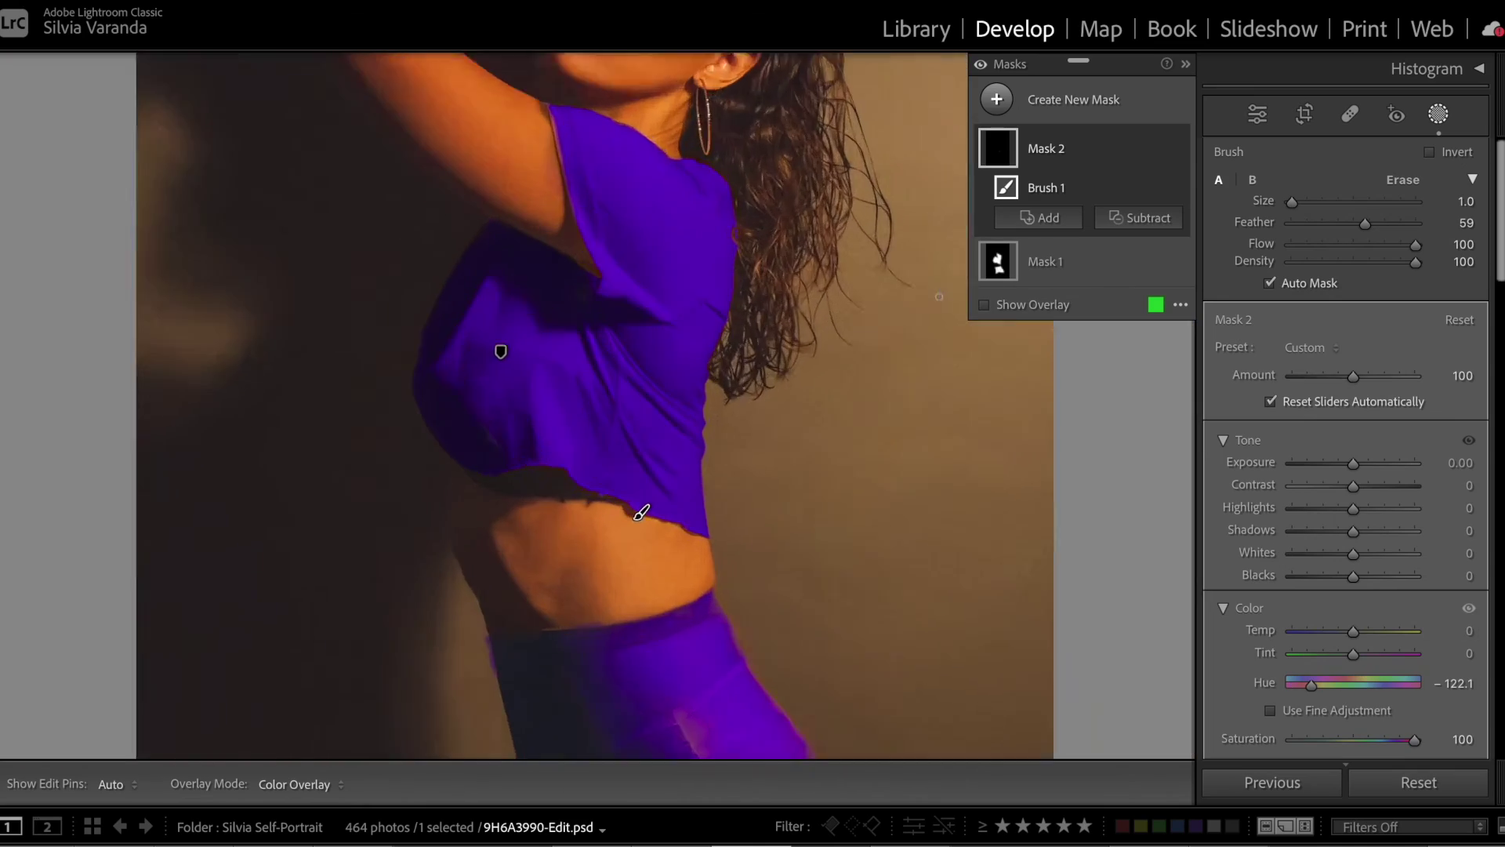
scroll(641, 512, "down", 5)
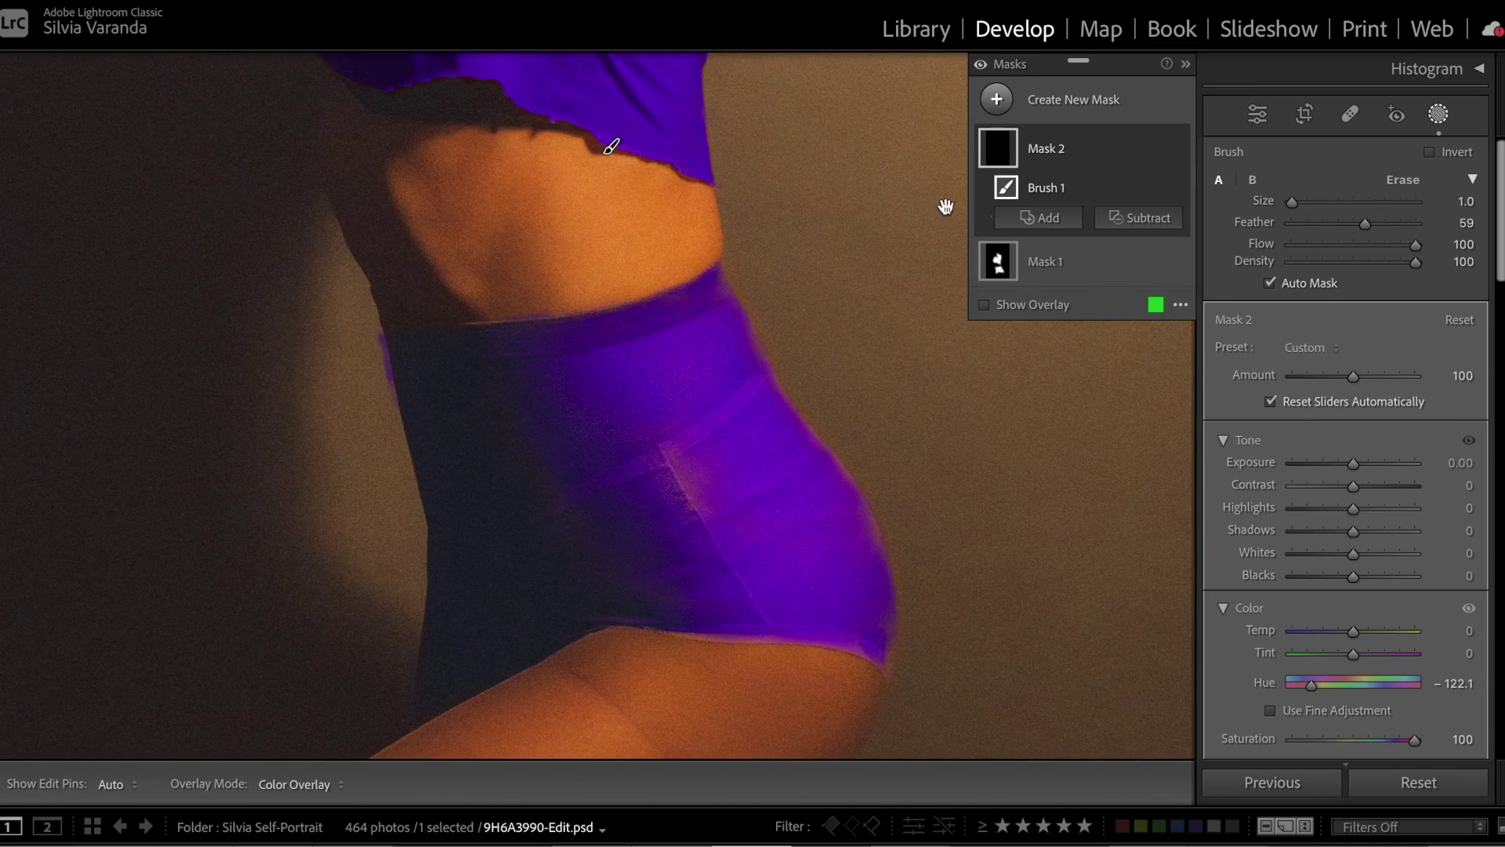
left_click(1046, 267)
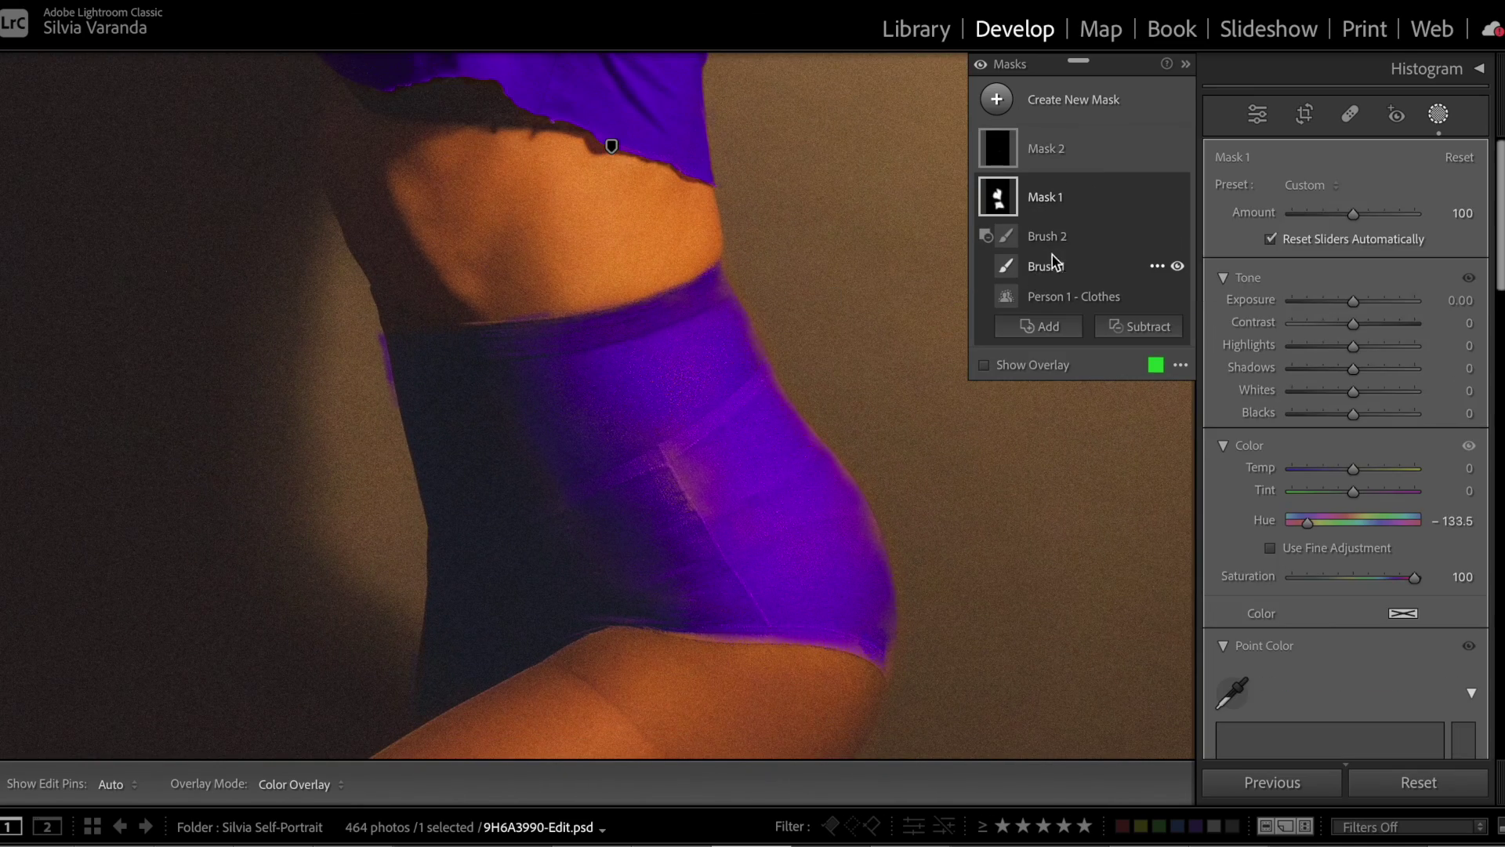
left_click(1050, 265)
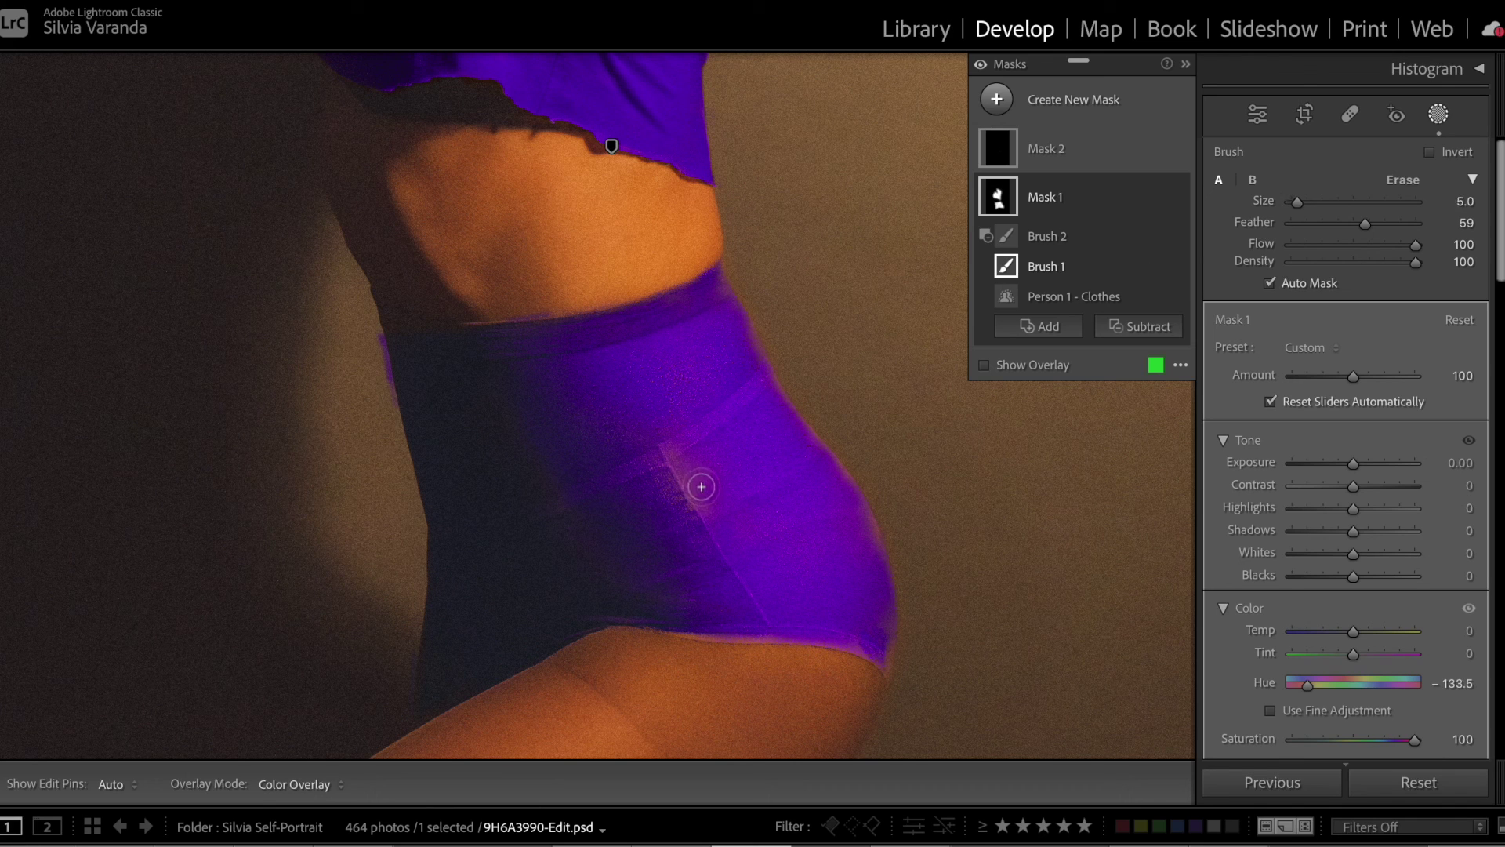
scroll(701, 487, "up", 3)
key("h")
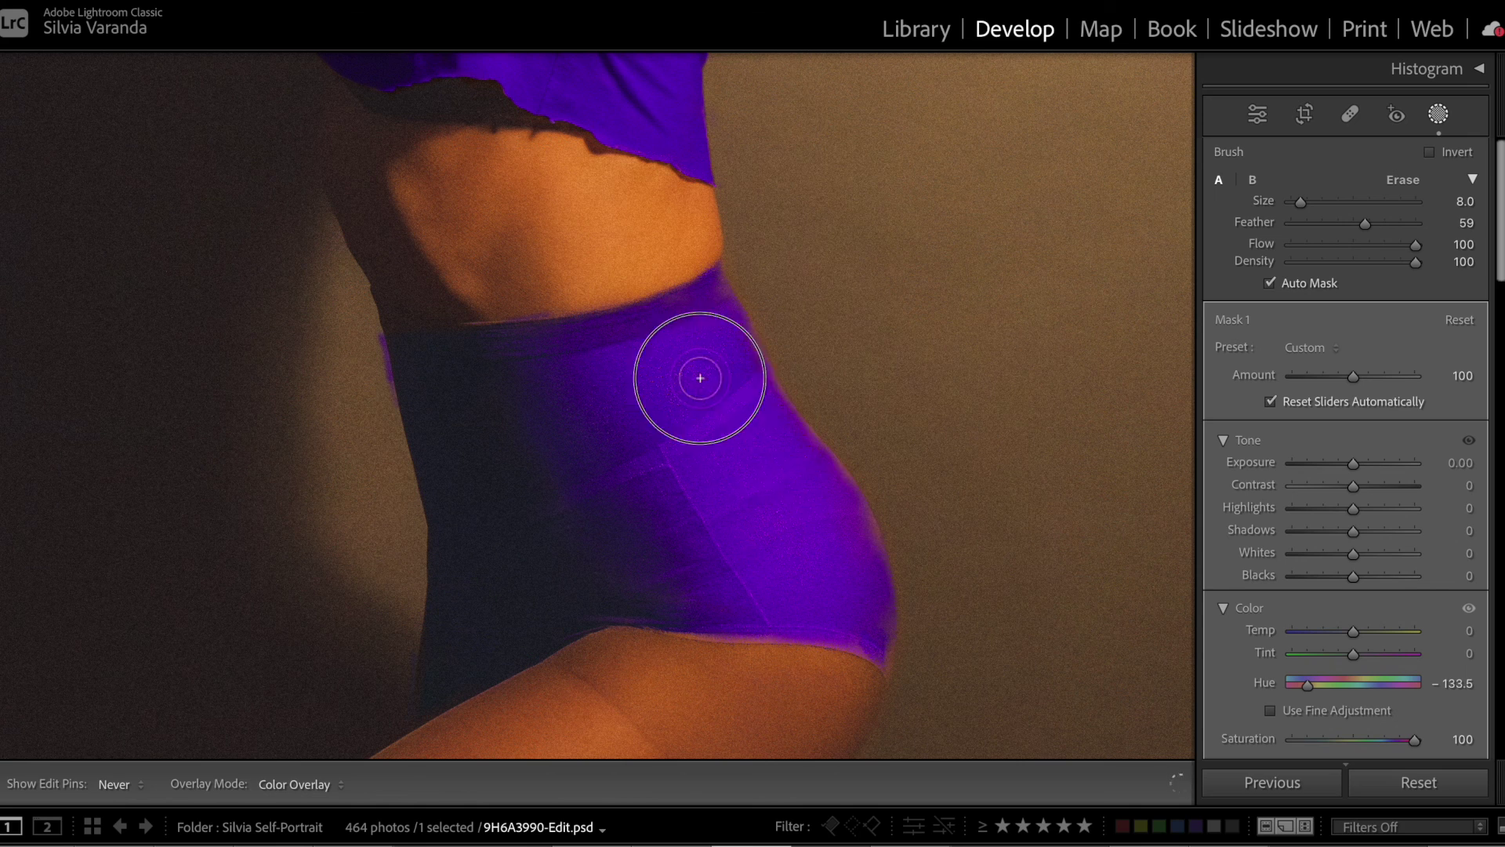
- Fill the fringe along the shorts' rear and lower edges with the adding brush at size 3, and even out the seat at size 6
scroll(752, 470, "down", 5)
key("h")
key("h")
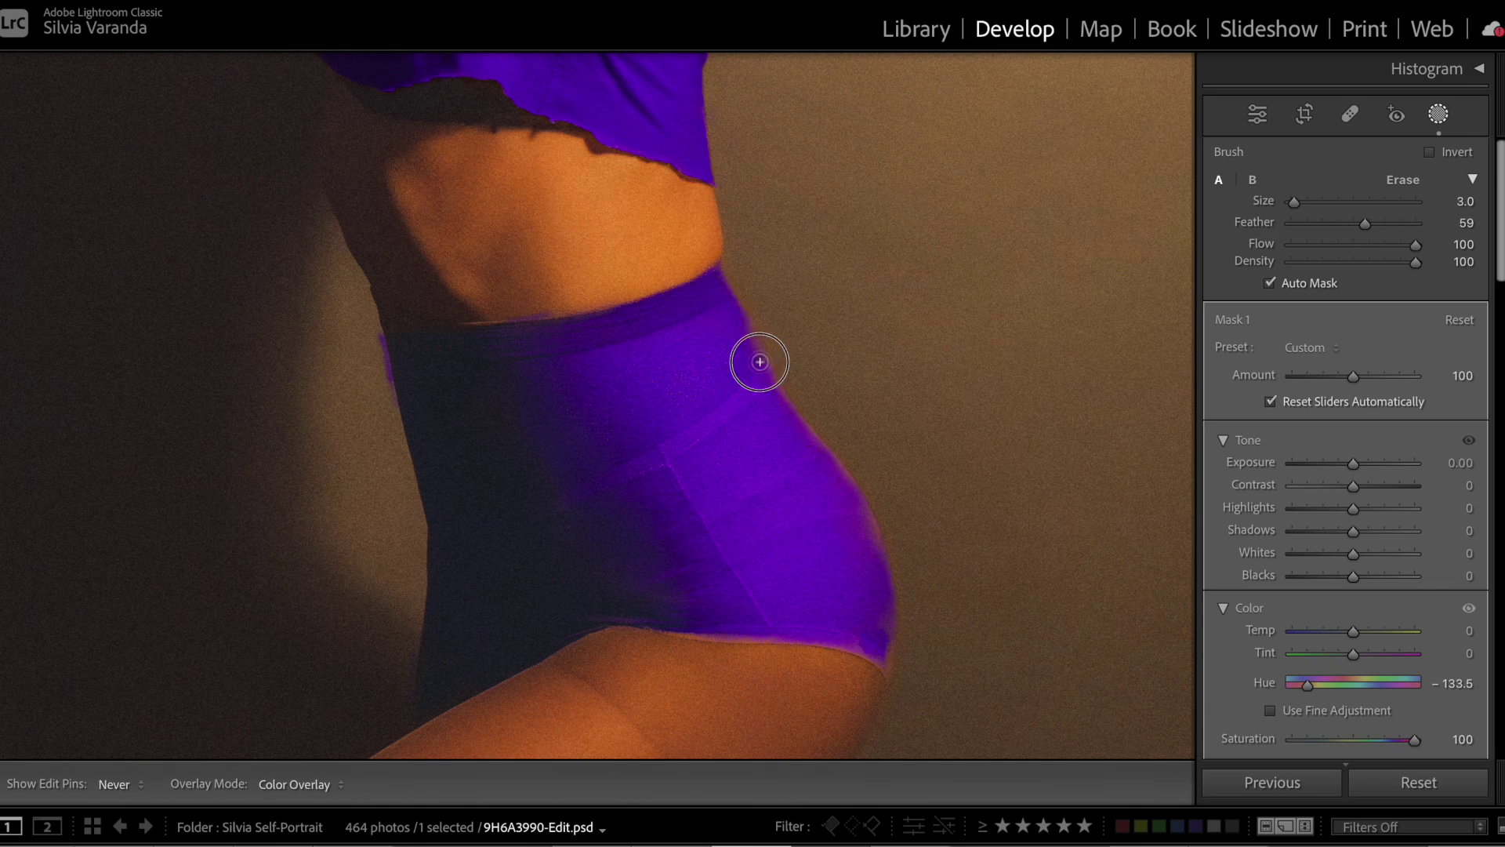
left_click_drag(759, 362, 870, 533)
scroll(838, 533, "up", 4)
left_click(763, 541)
scroll(721, 584, "down", 5)
mouse_move(681, 629)
left_mouse_down()
mouse_move(734, 640)
mouse_move(666, 629)
mouse_move(873, 657)
mouse_move(875, 634)
mouse_move(889, 653)
mouse_move(883, 557)
left_mouse_up()
scroll(761, 550, "up", 4)
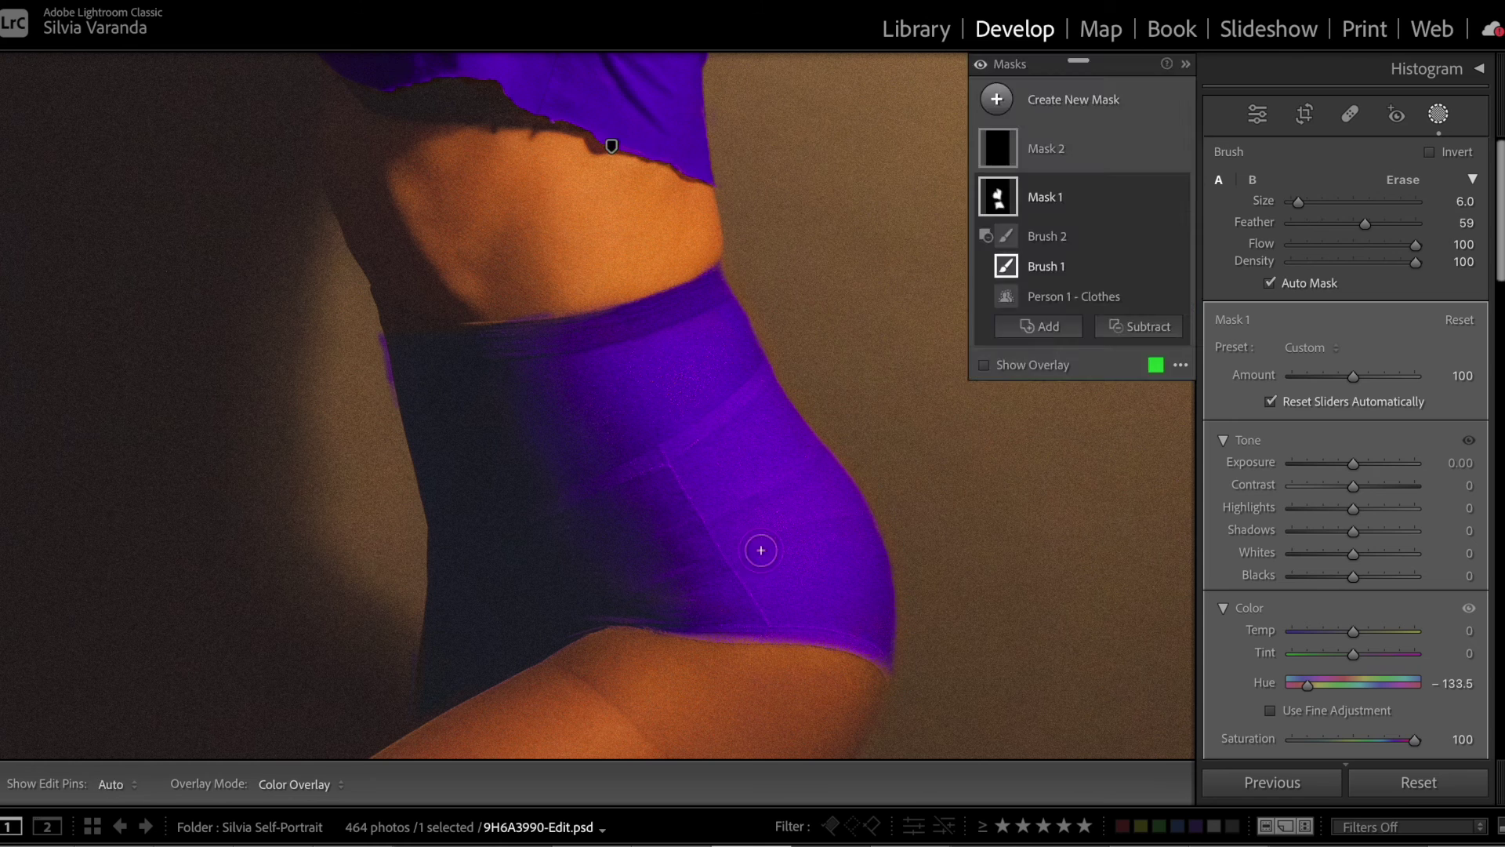
scroll(773, 544, "up", 2)
left_click_drag(800, 527, 759, 521)
- Clean up the front of the waistband and remove the spill in front of the shorts with subtracting Brush 2 at size 1
scroll(590, 445, "down", 7)
left_click_drag(494, 325, 514, 315)
left_click(1061, 243)
key("h")
key("h")
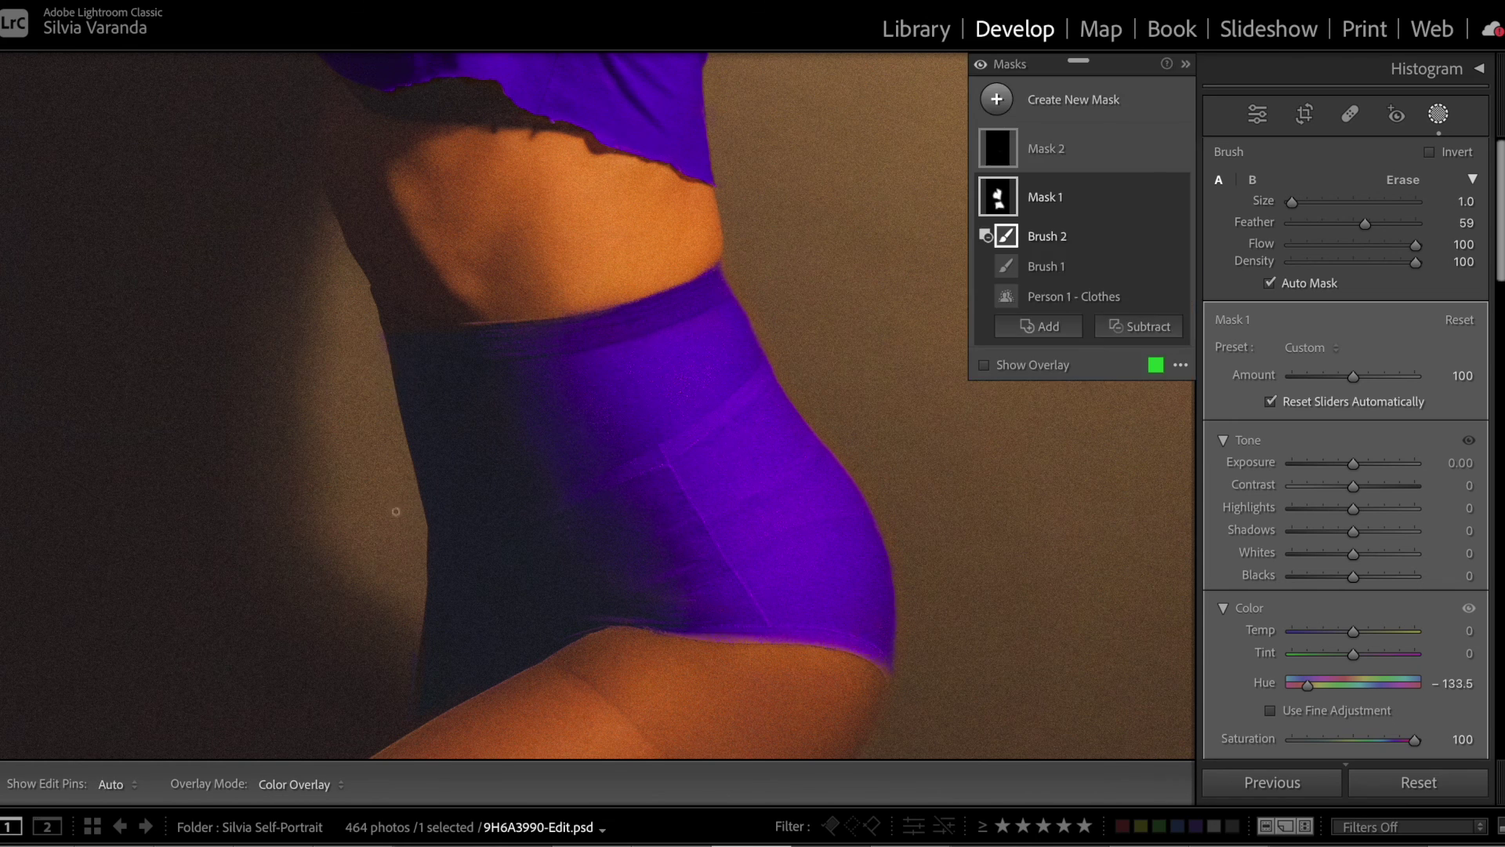
- Turn the clothes blue by setting the clothes mask's Hue to -171.5, and reduce its Saturation to -17
key("z")
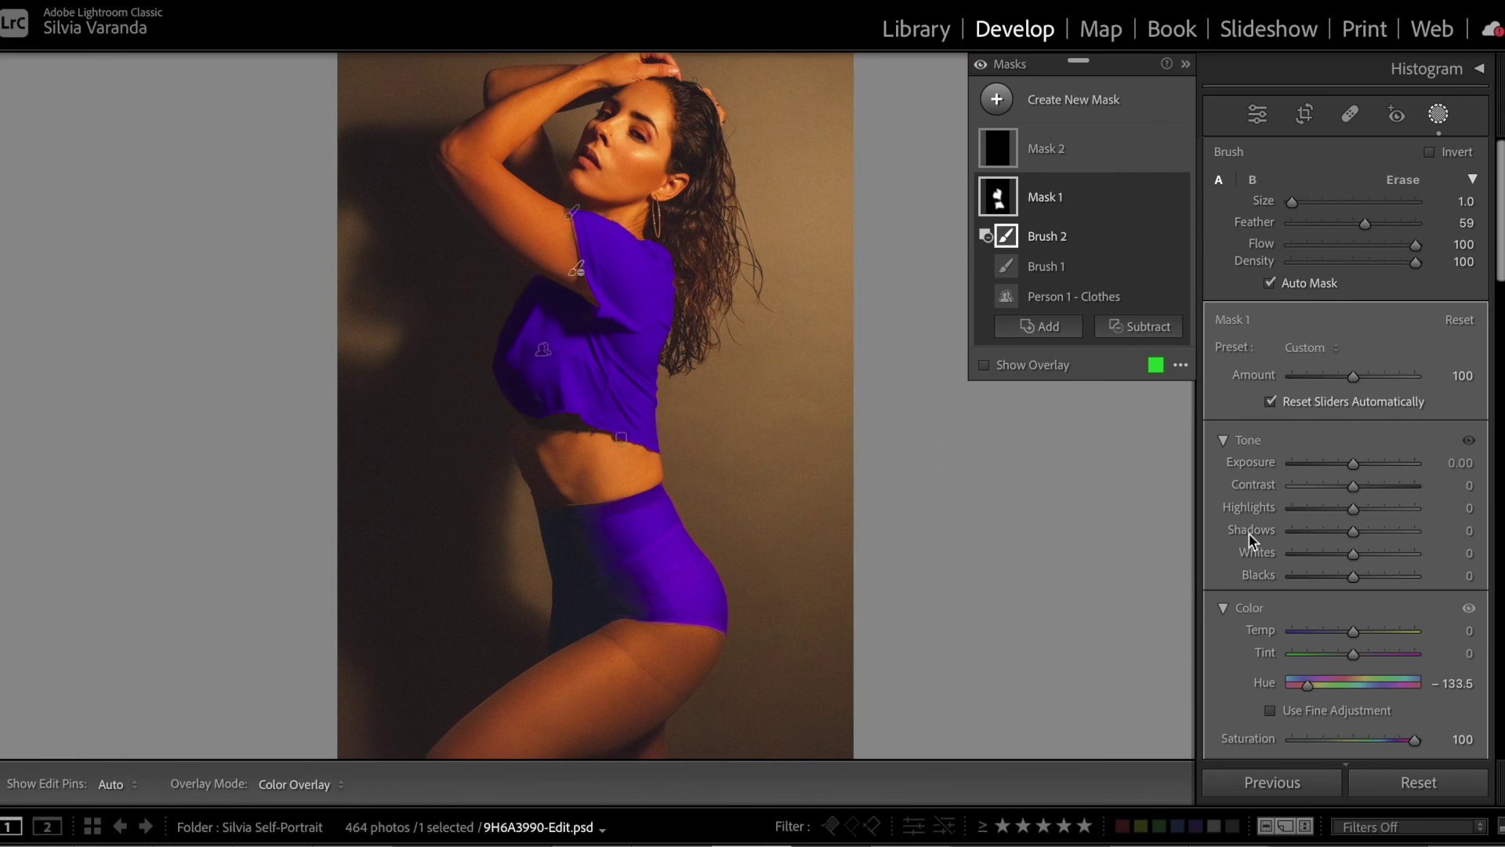
mouse_move(1308, 684)
left_mouse_down()
mouse_move(1317, 693)
mouse_move(1296, 697)
left_mouse_up()
key("h")
key("h")
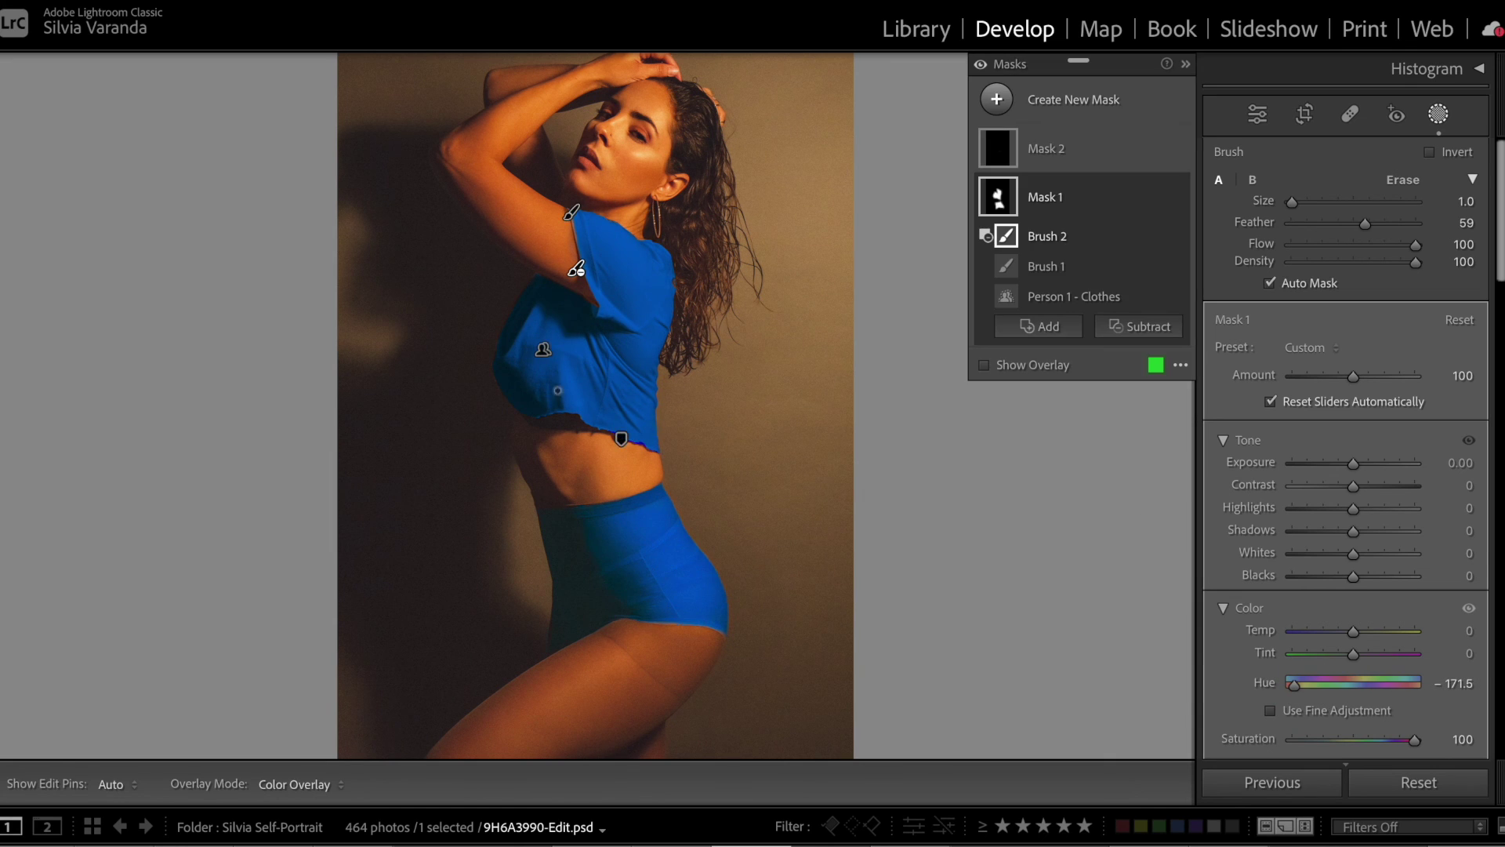
scroll(674, 417, "up", 2)
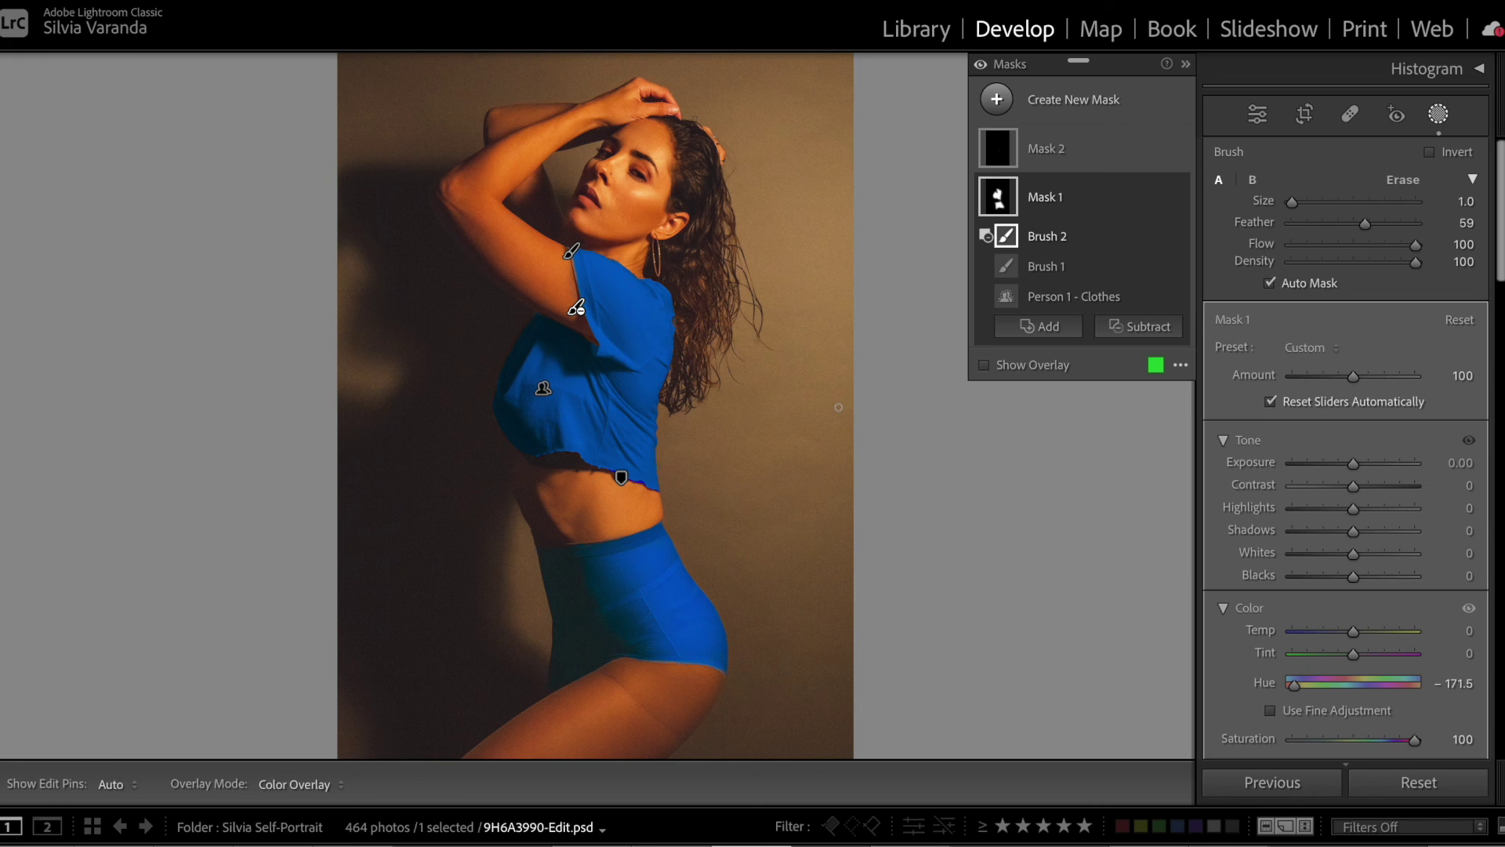
double_click(1249, 740)
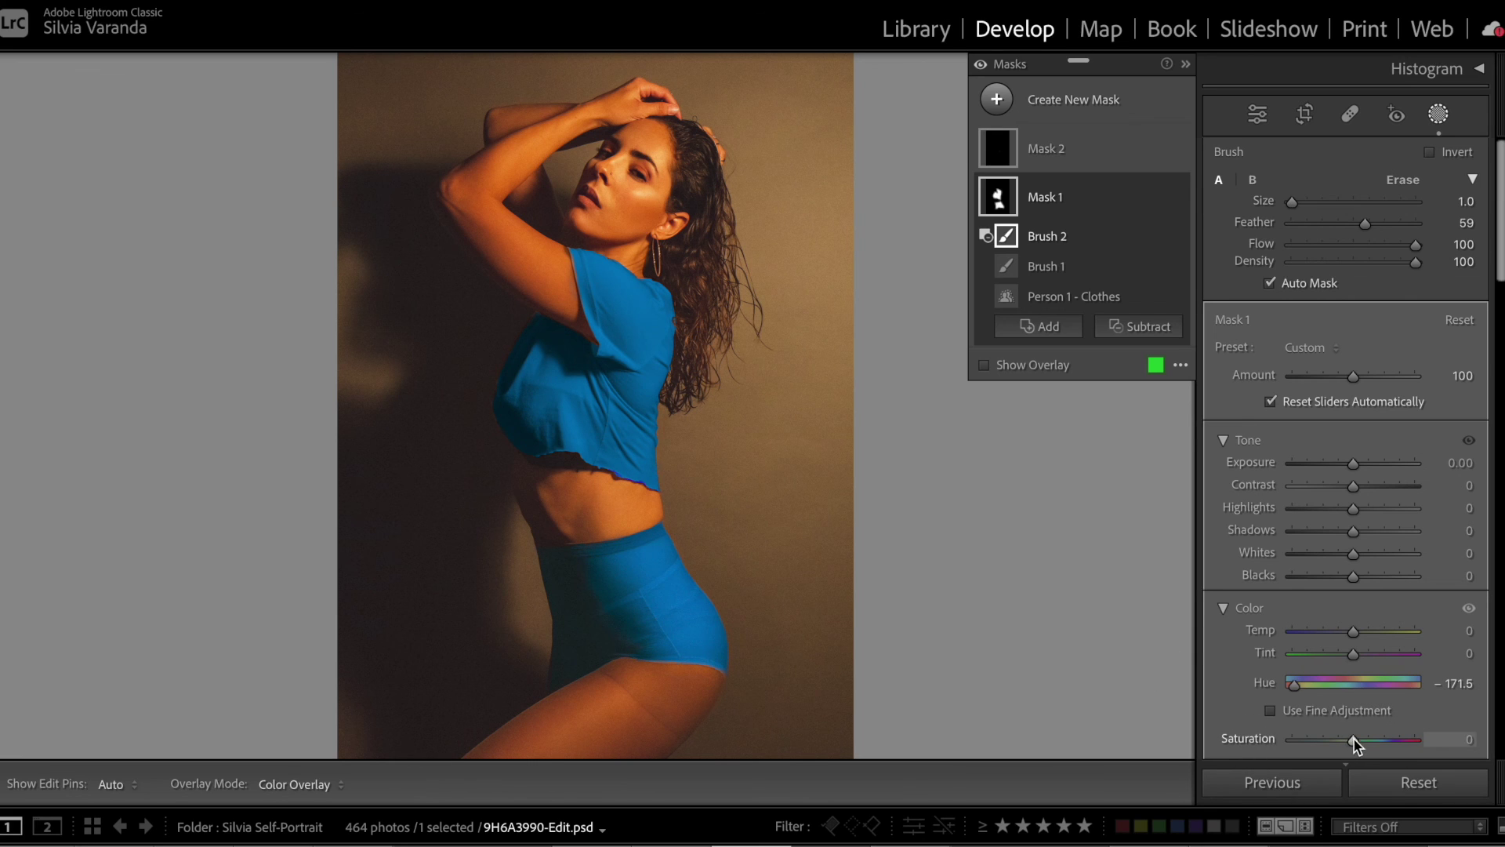
mouse_move(1353, 740)
left_mouse_down()
mouse_move(1316, 744)
mouse_move(1346, 751)
left_mouse_up()
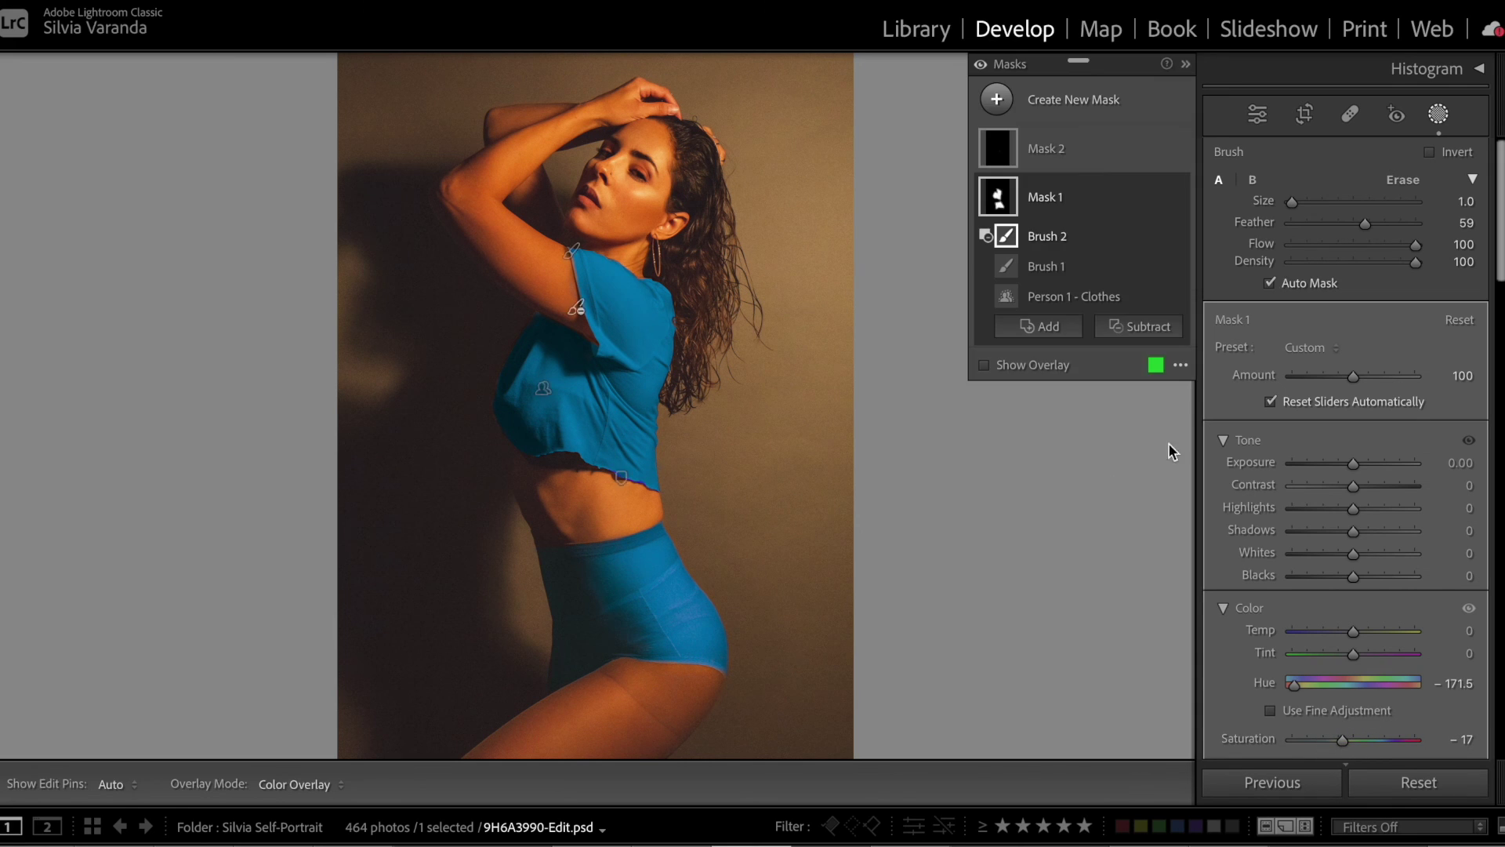
- Set the clothes mask's Exposure to -0.39, Highlights to -39, Shadows to -65, Saturation to -58, Whites to -25 and Blacks to -3
left_click_drag(1354, 466, 1349, 467)
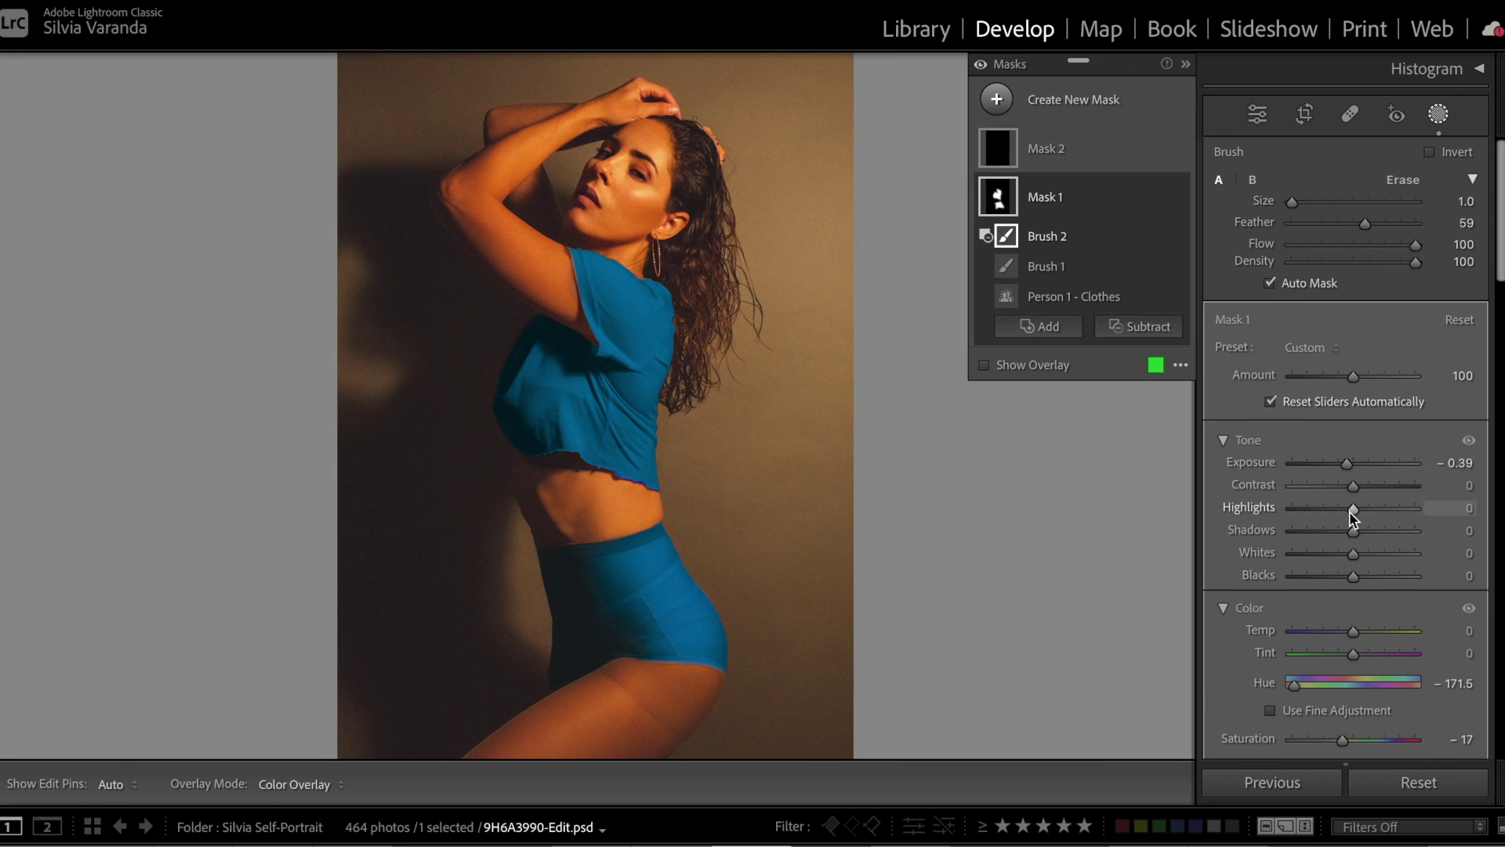
left_click_drag(1351, 510, 1311, 530)
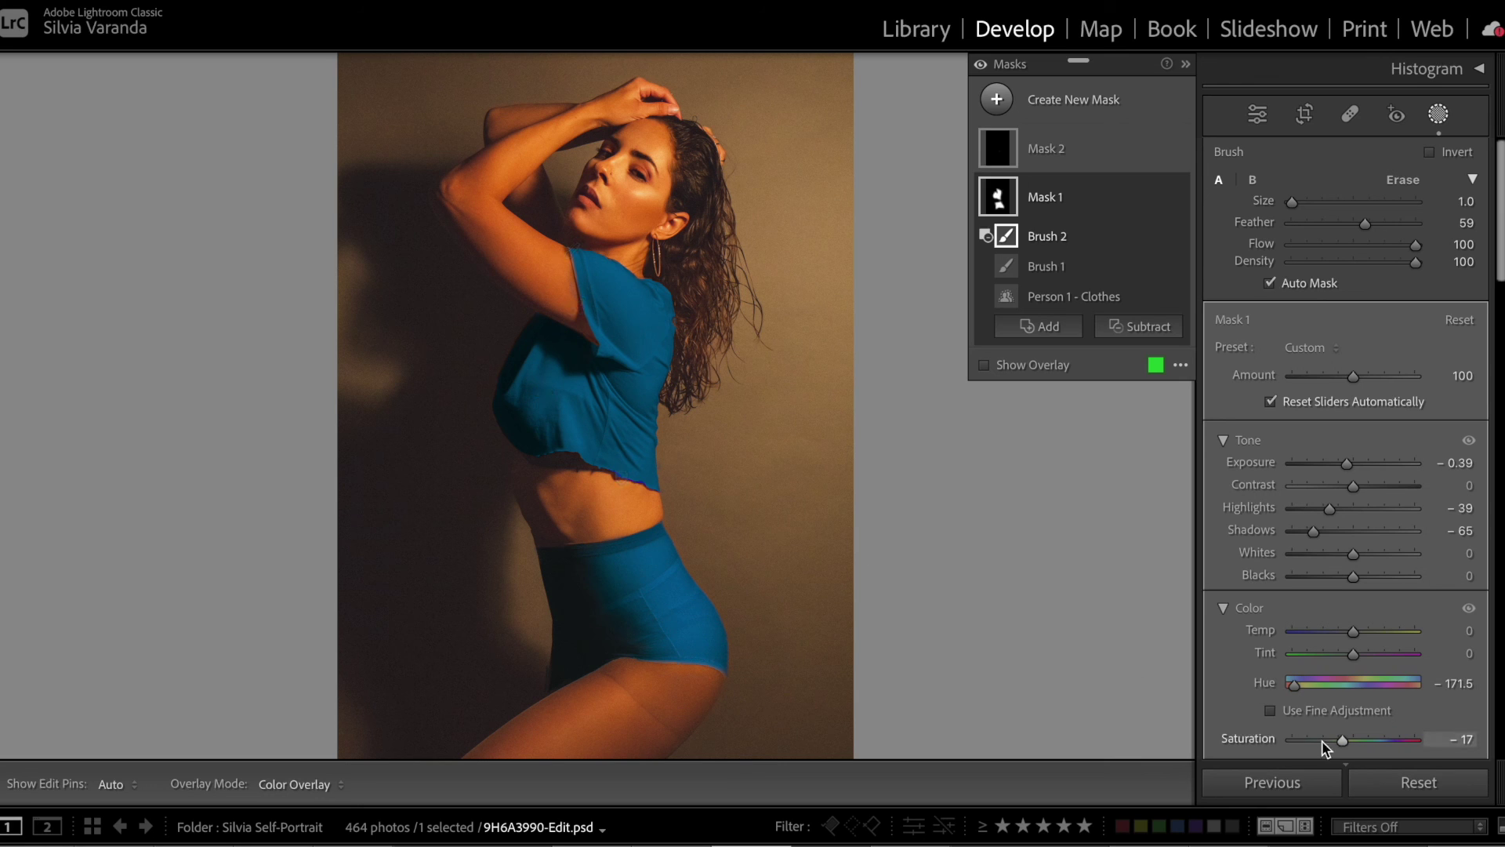
left_click_drag(1342, 740, 1317, 741)
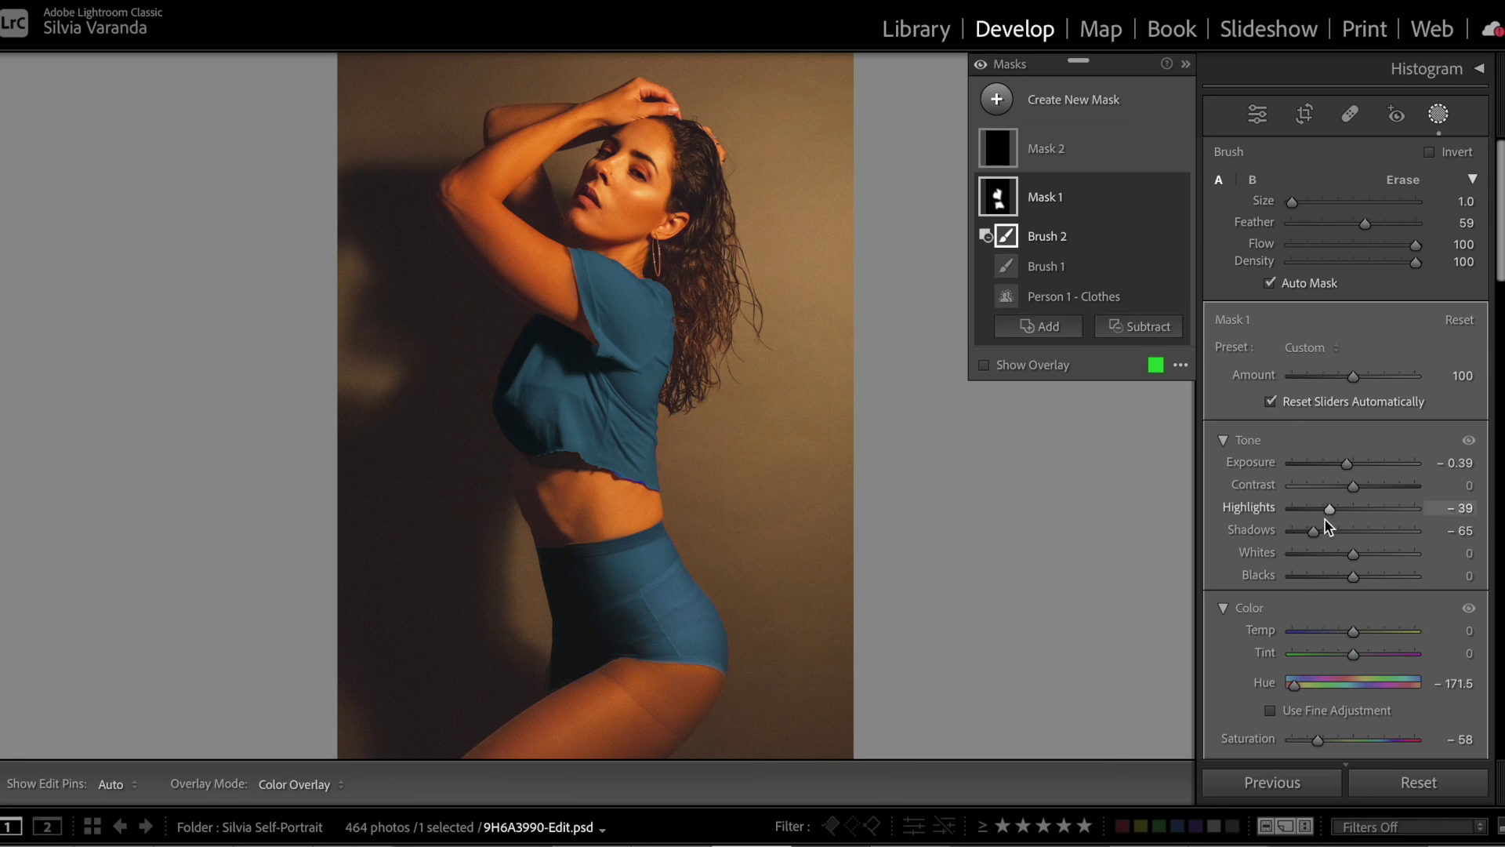
mouse_move(1353, 554)
left_mouse_down()
mouse_move(1324, 557)
mouse_move(1343, 557)
mouse_move(1350, 578)
left_mouse_up()
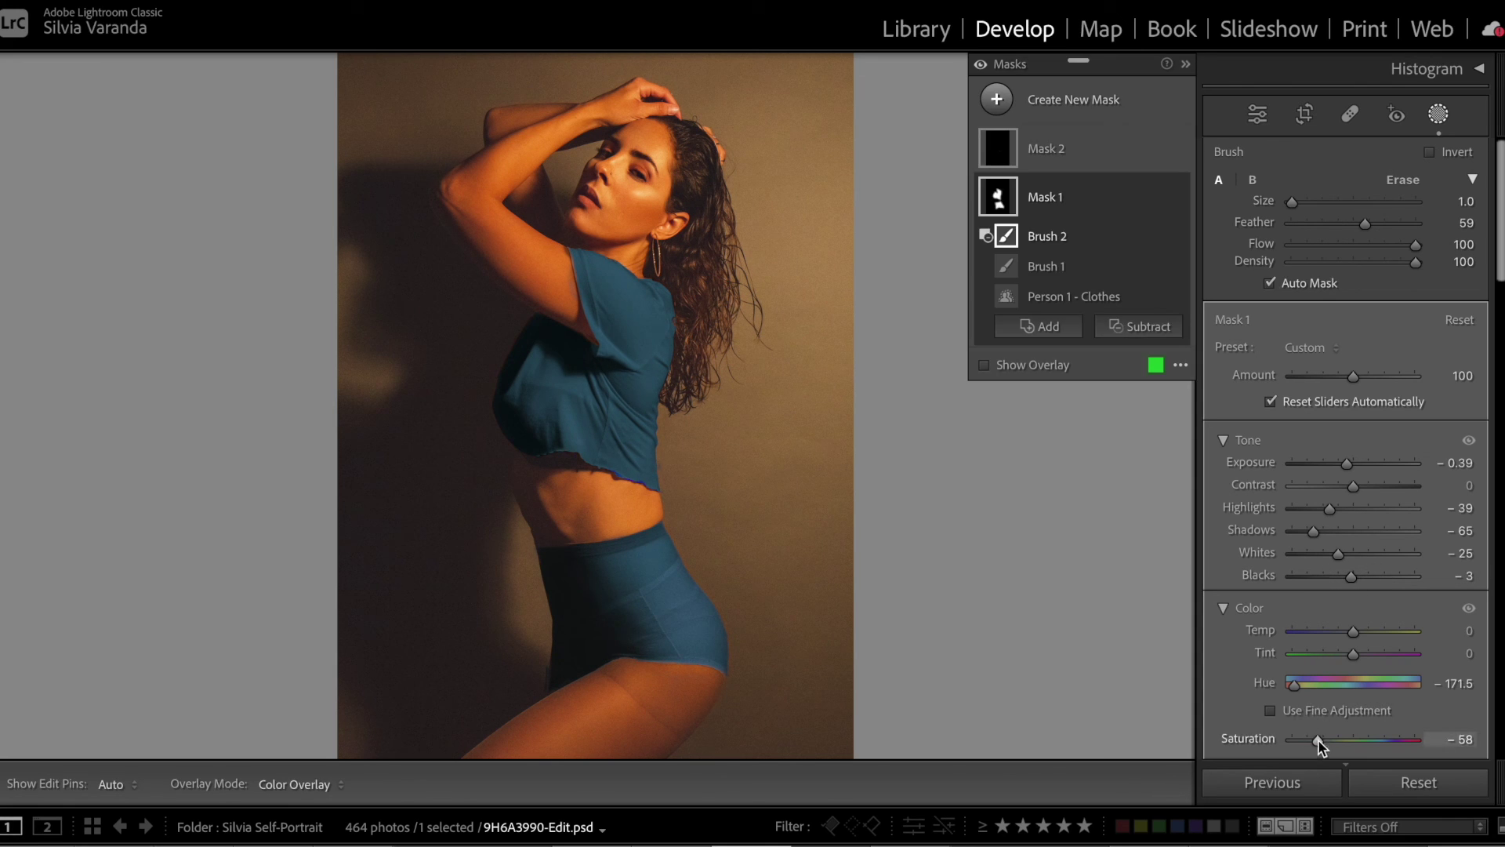
- Raise the clothes mask's Saturation slightly and fine-tune its Hue towards teal
left_click_drag(1317, 739, 1331, 739)
left_click_drag(1297, 685, 1296, 693)
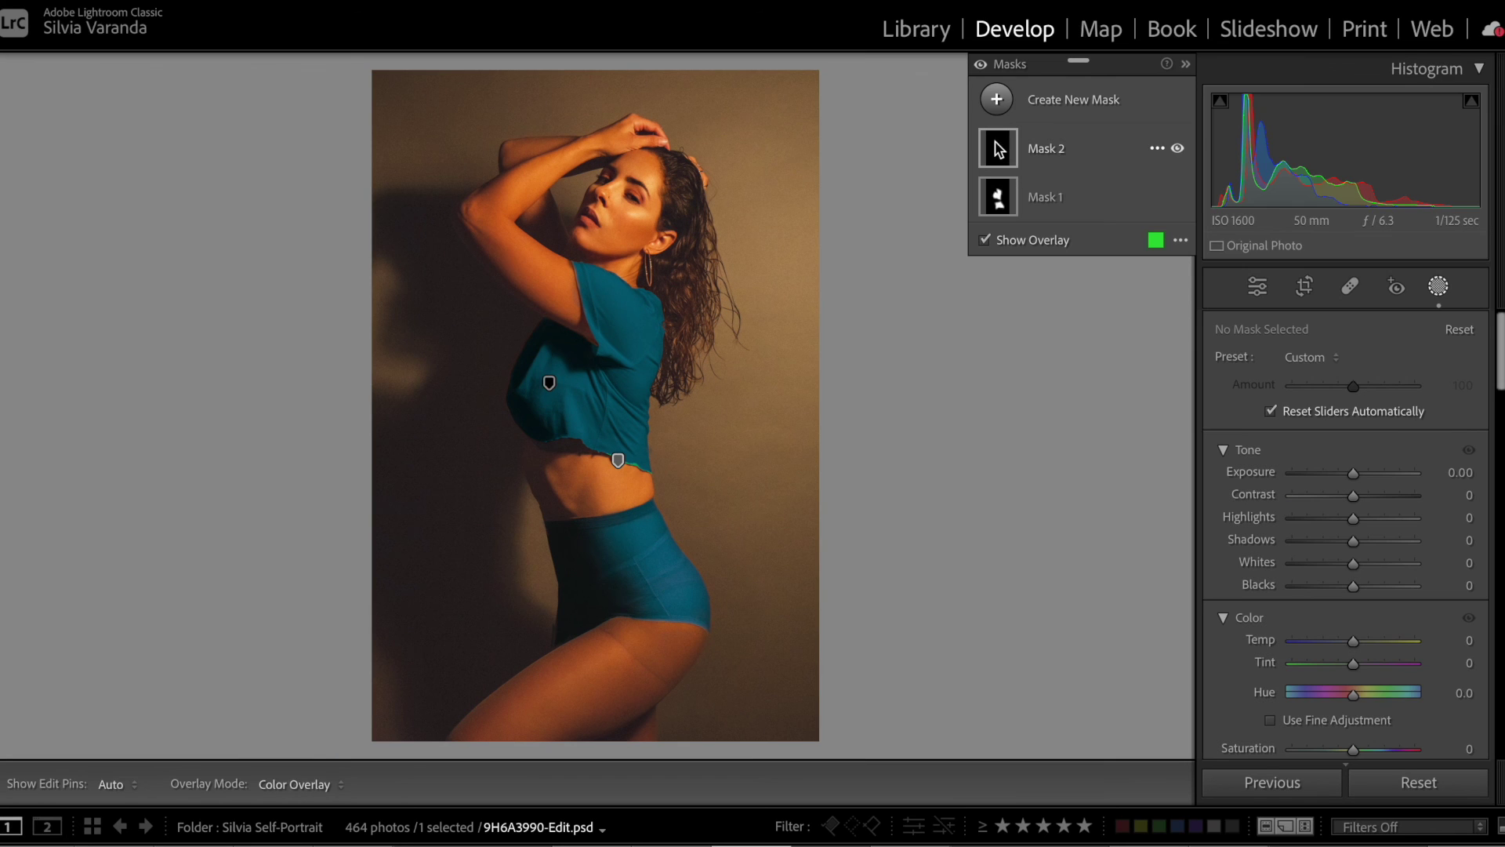
- Review the tone and colour settings of Mask 2 on the shirt's hem, and go back to Mask 1
left_click(1041, 149)
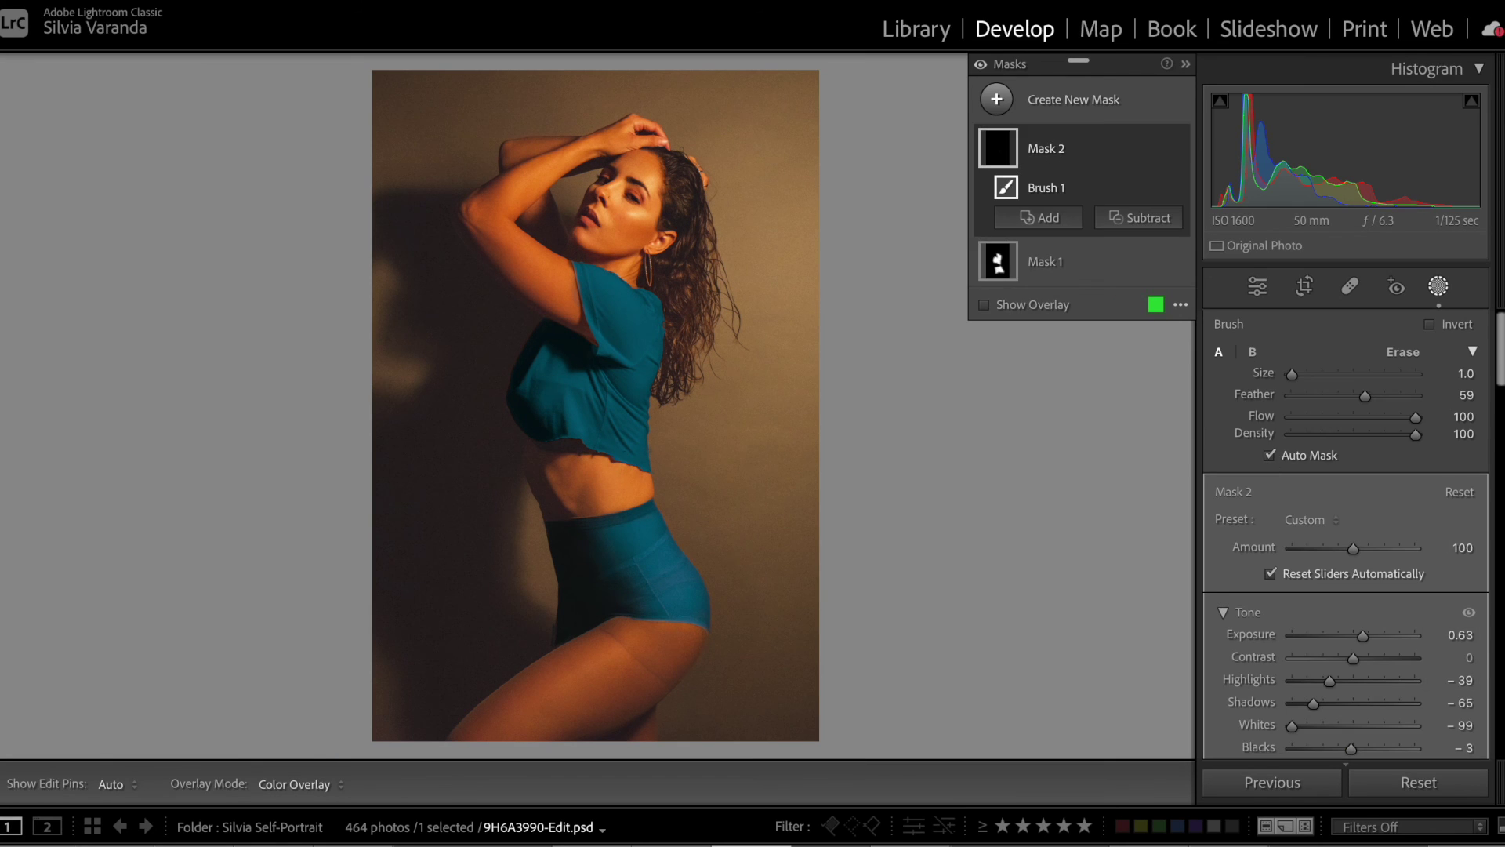
mouse_move(1501, 354)
left_mouse_down()
mouse_move(1499, 415)
mouse_move(1499, 367)
left_mouse_up()
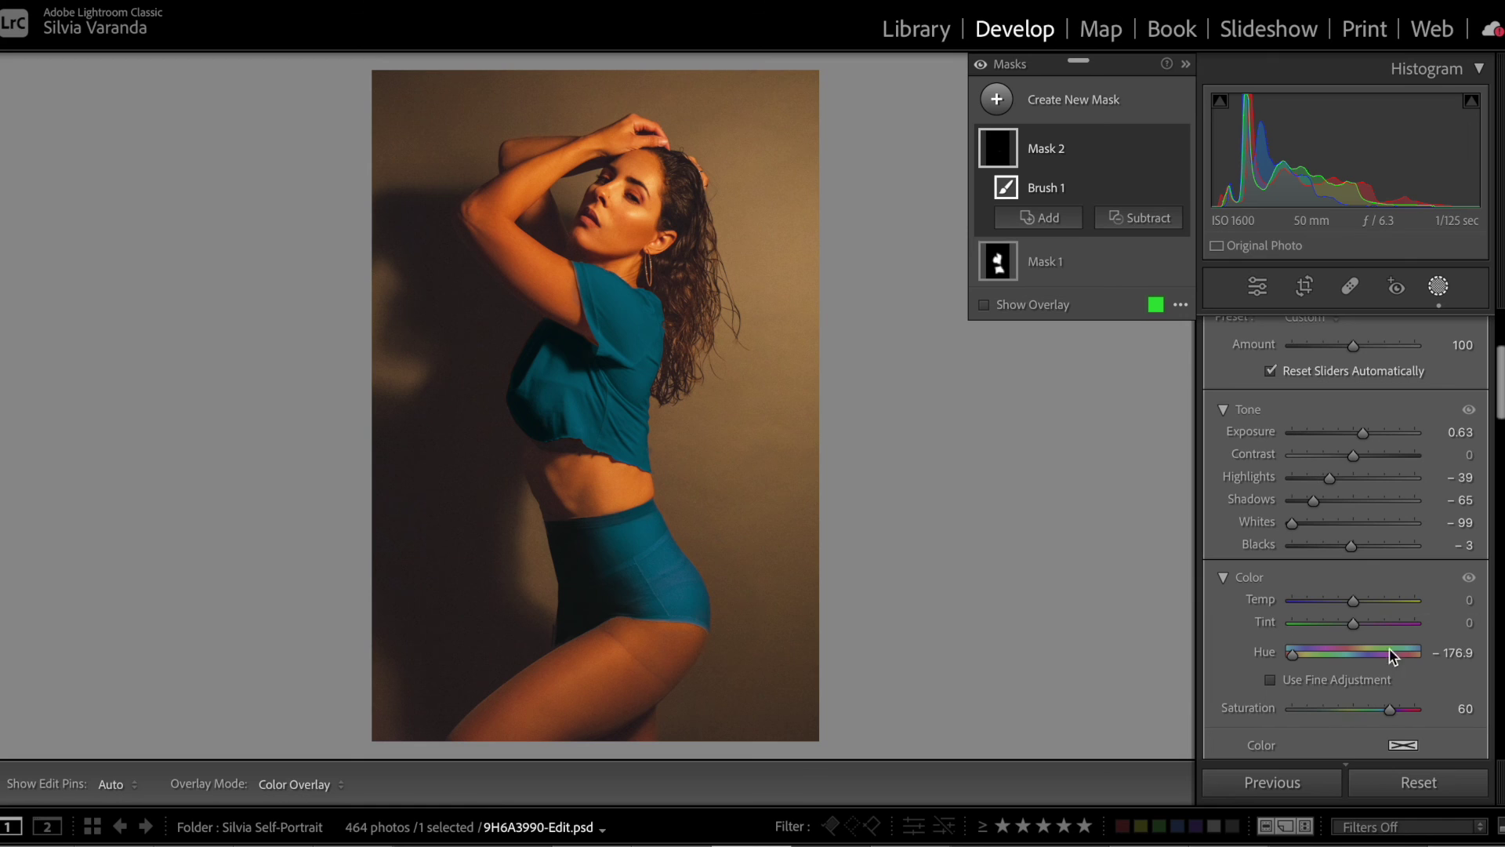
left_click(1056, 262)
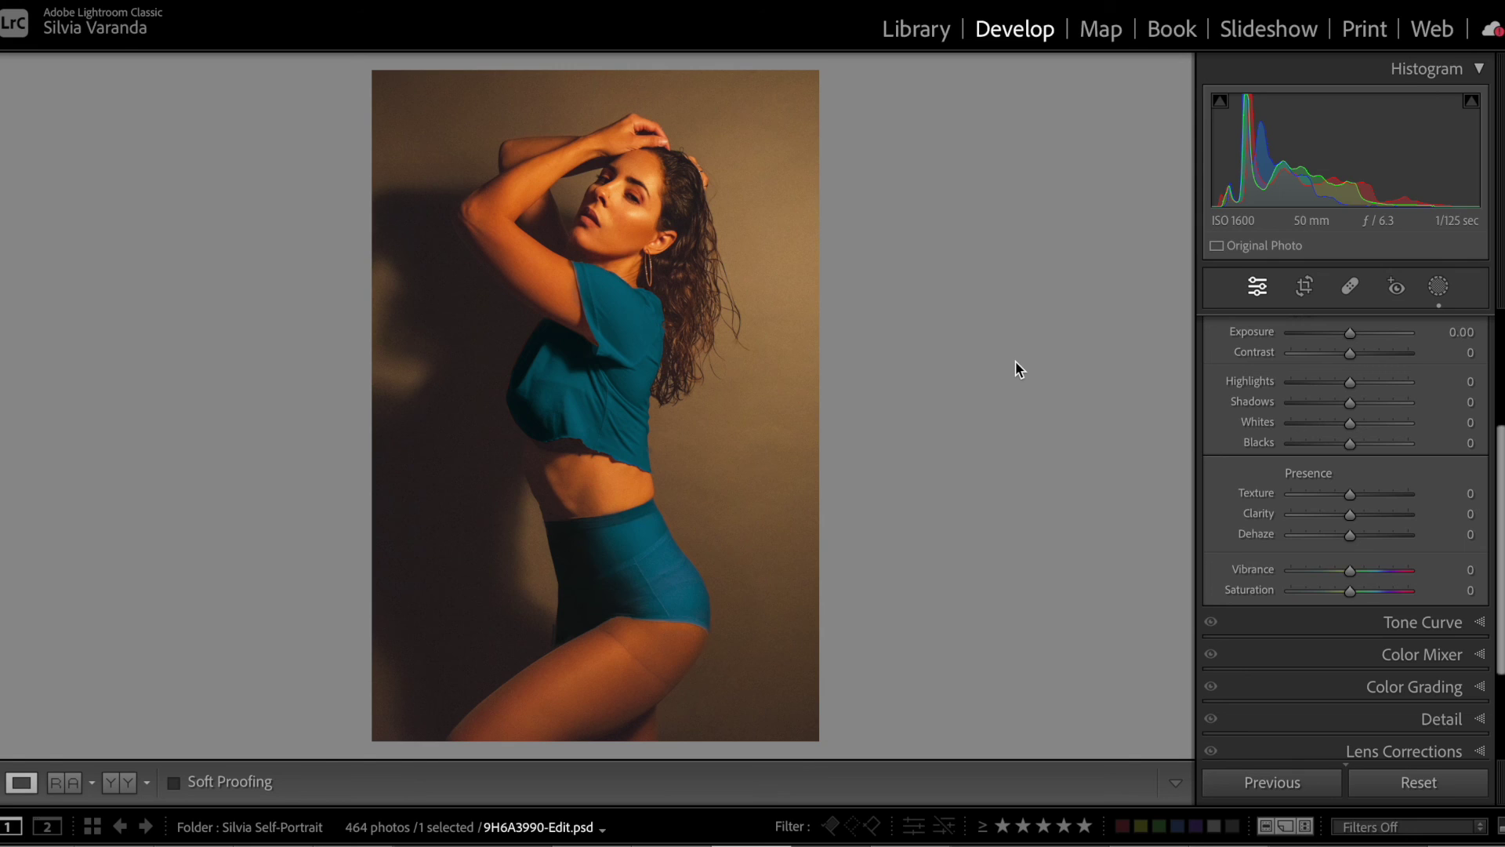
- Compare the recoloured photo with its original version and return to the edited view
key("shift+w")
key("backslash")
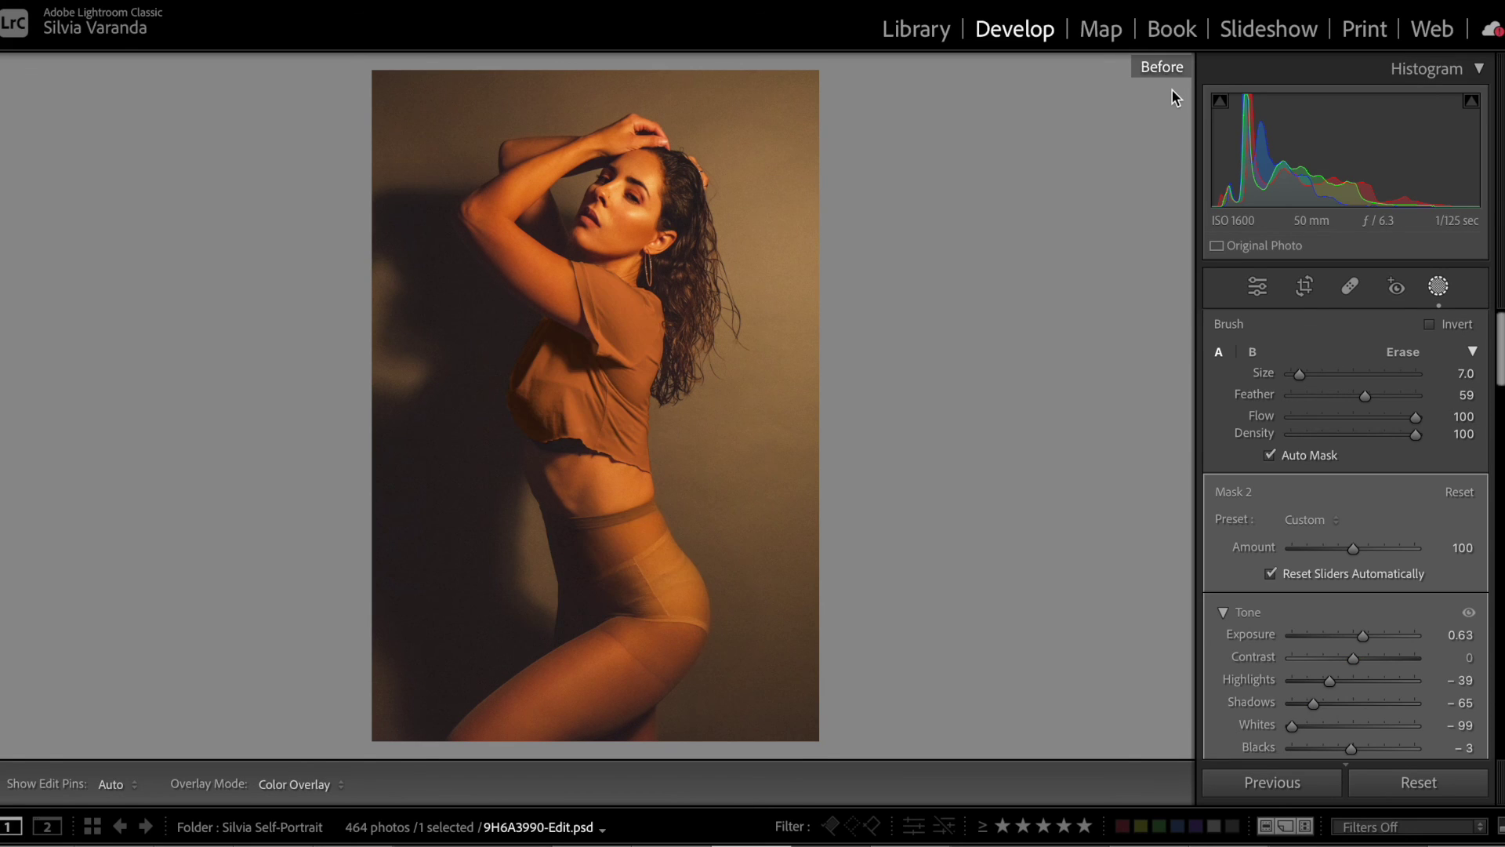
key("backslash")
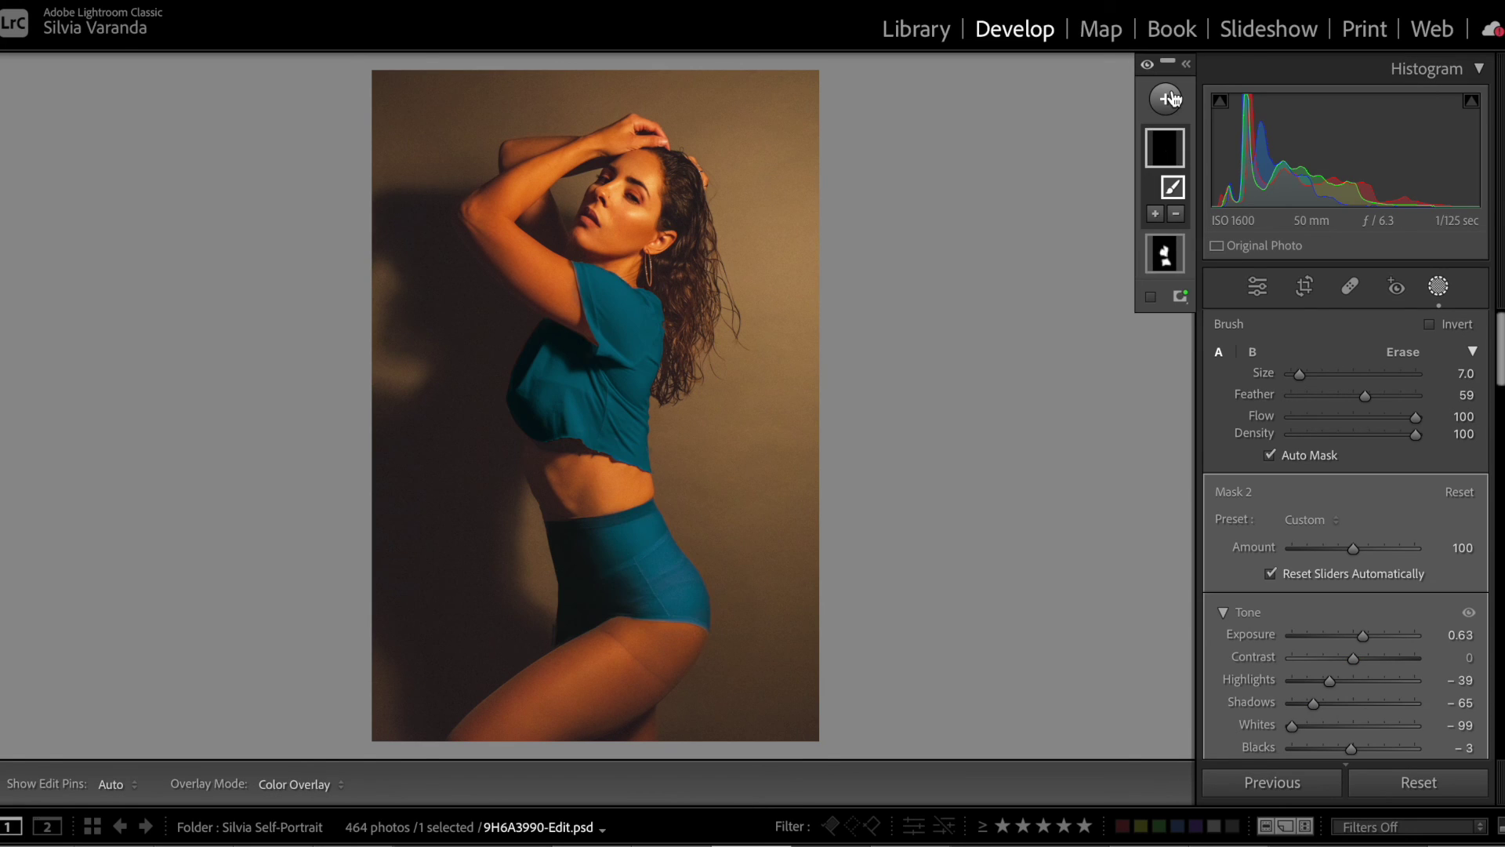